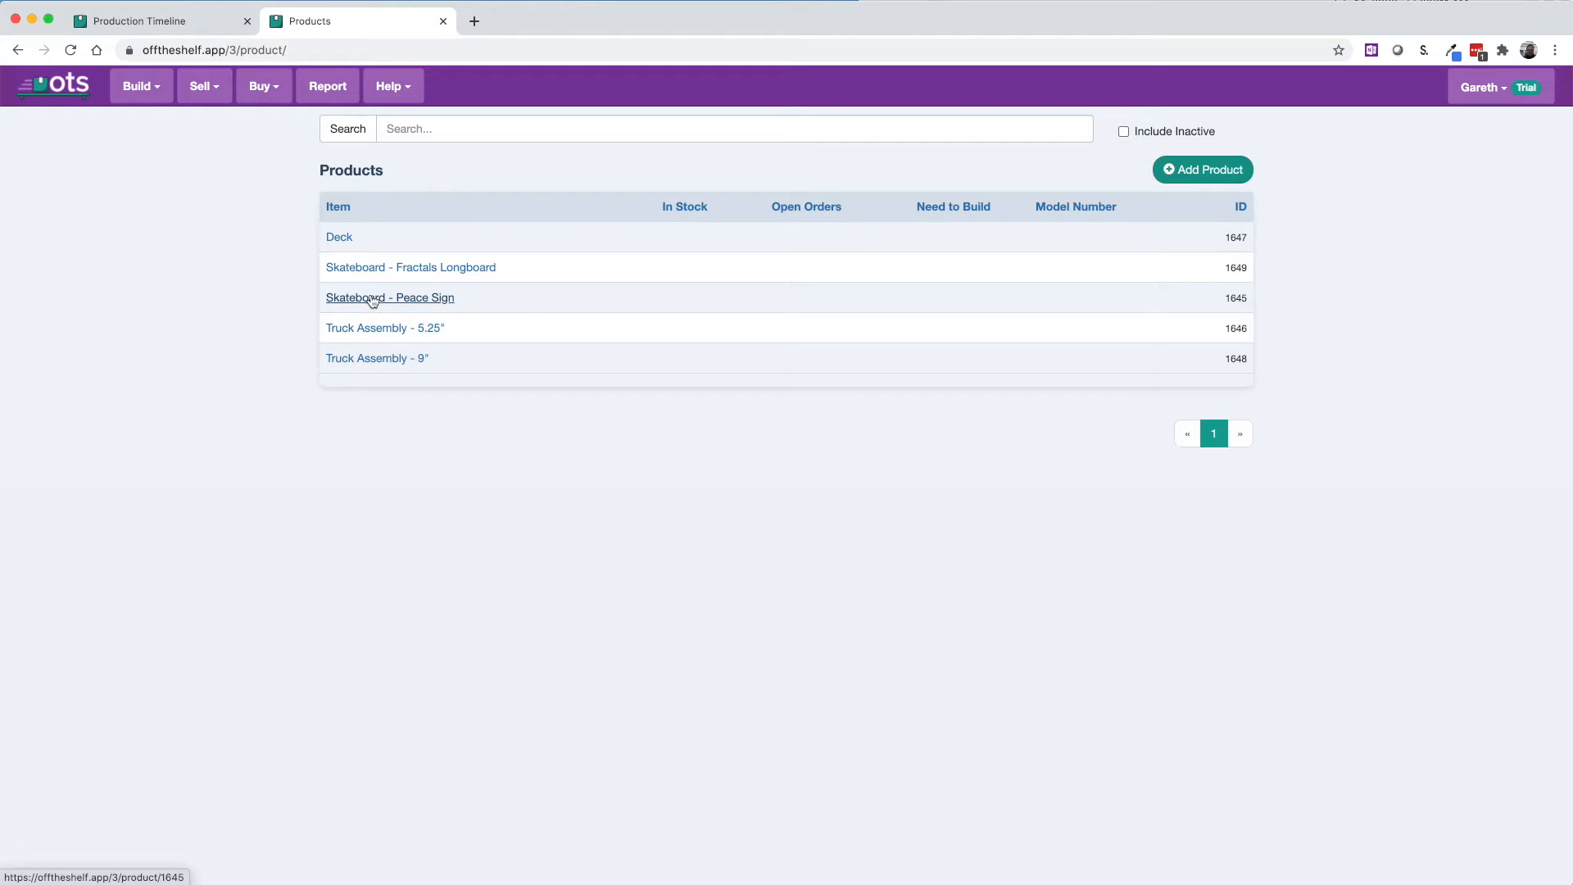
Examine the Skateboard - Fractals Longboard product's parts, sub-products and build history, including the parts of its Truck Assembly - 5.25" sub-product
{"action": "left_click", "coordinate": [436, 269]}
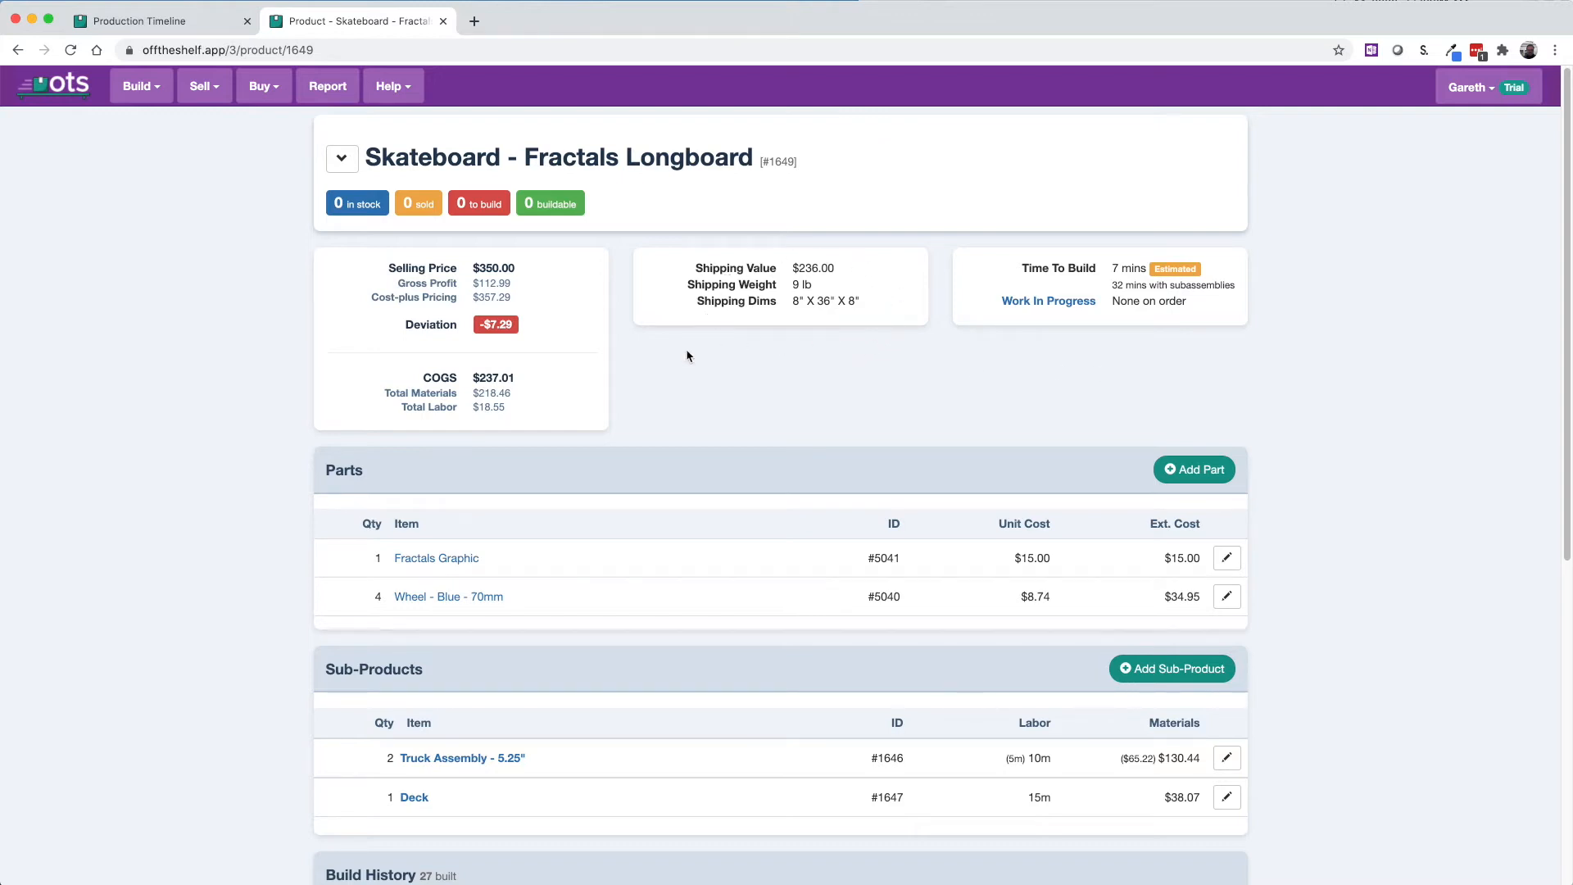
{"action": "scroll", "coordinate": [719, 397], "scroll_direction": "down", "scroll_amount": 5}
{"action": "scroll", "coordinate": [718, 396], "scroll_direction": "down", "scroll_amount": 3}
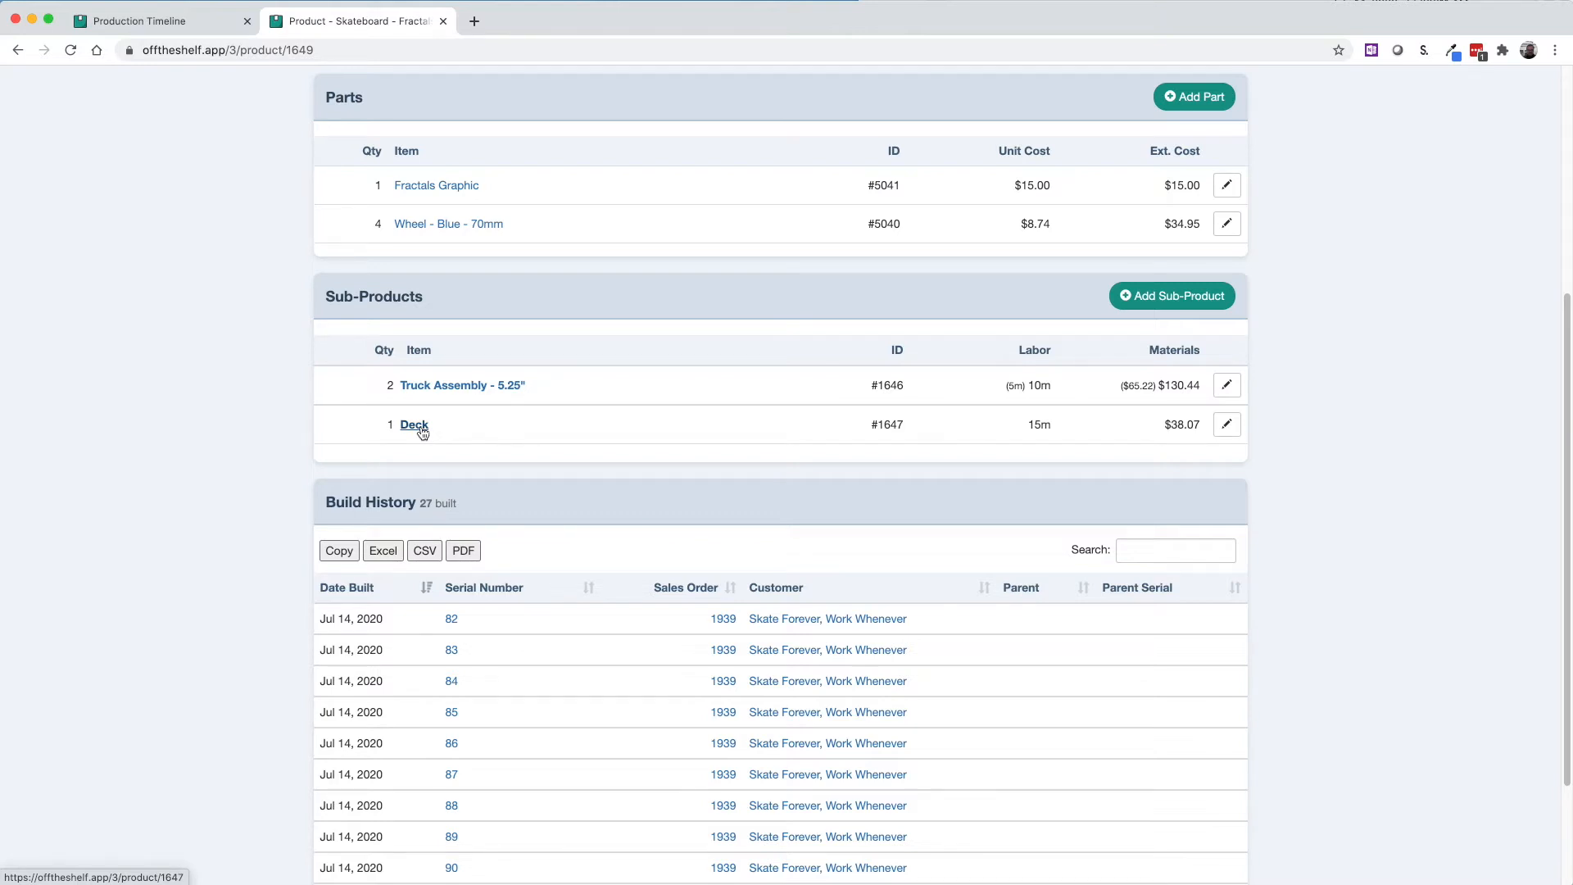
{"action": "left_click", "coordinate": [457, 386]}
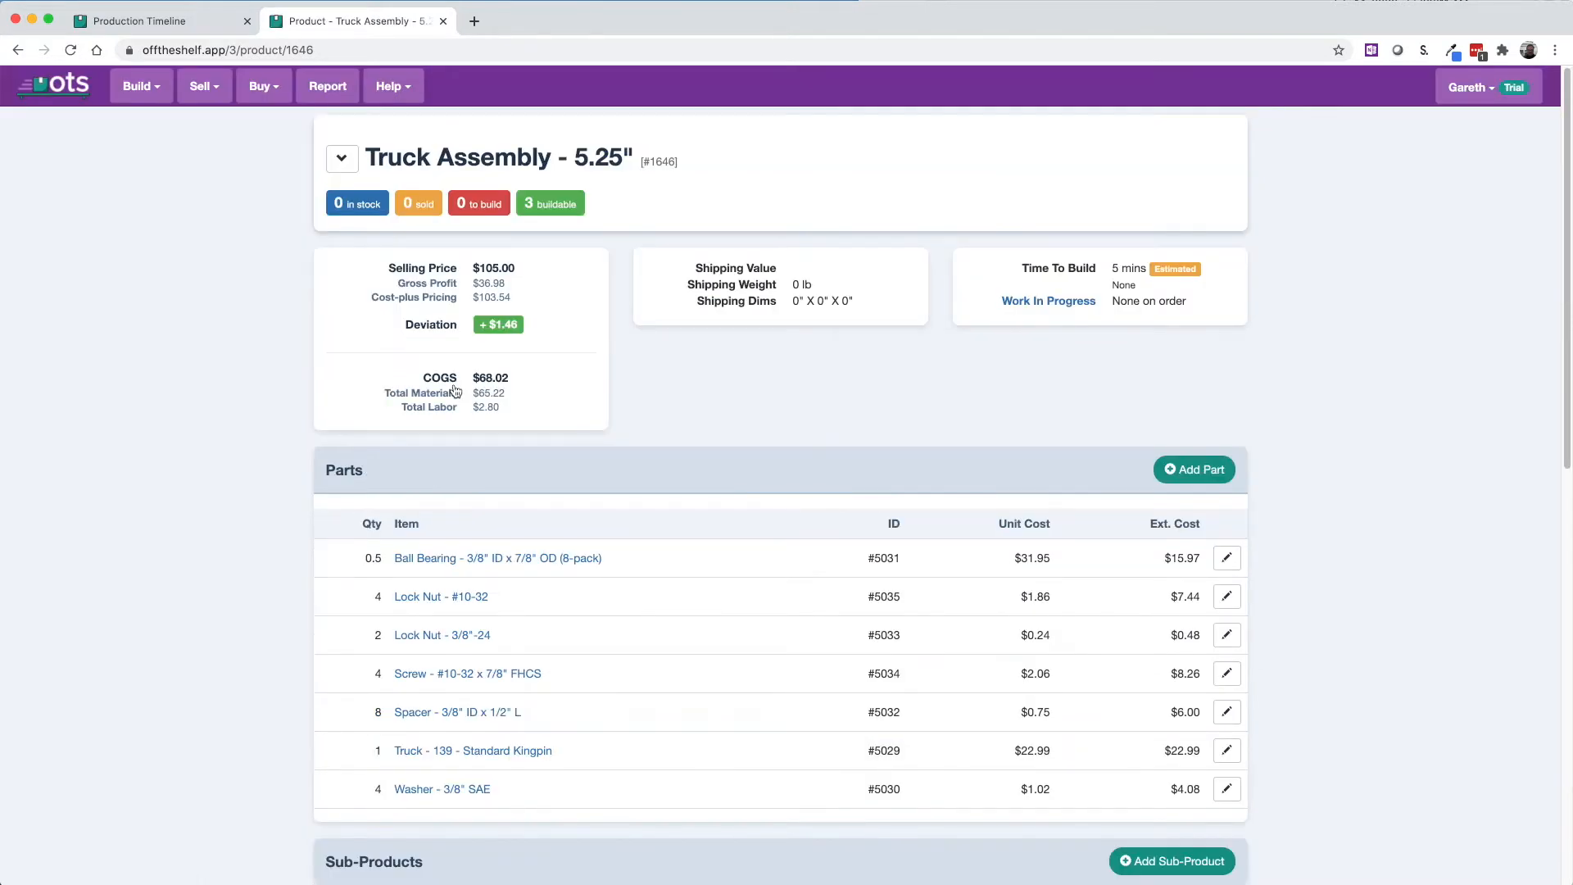
{"action": "scroll", "coordinate": [414, 573], "scroll_direction": "down", "scroll_amount": 2}
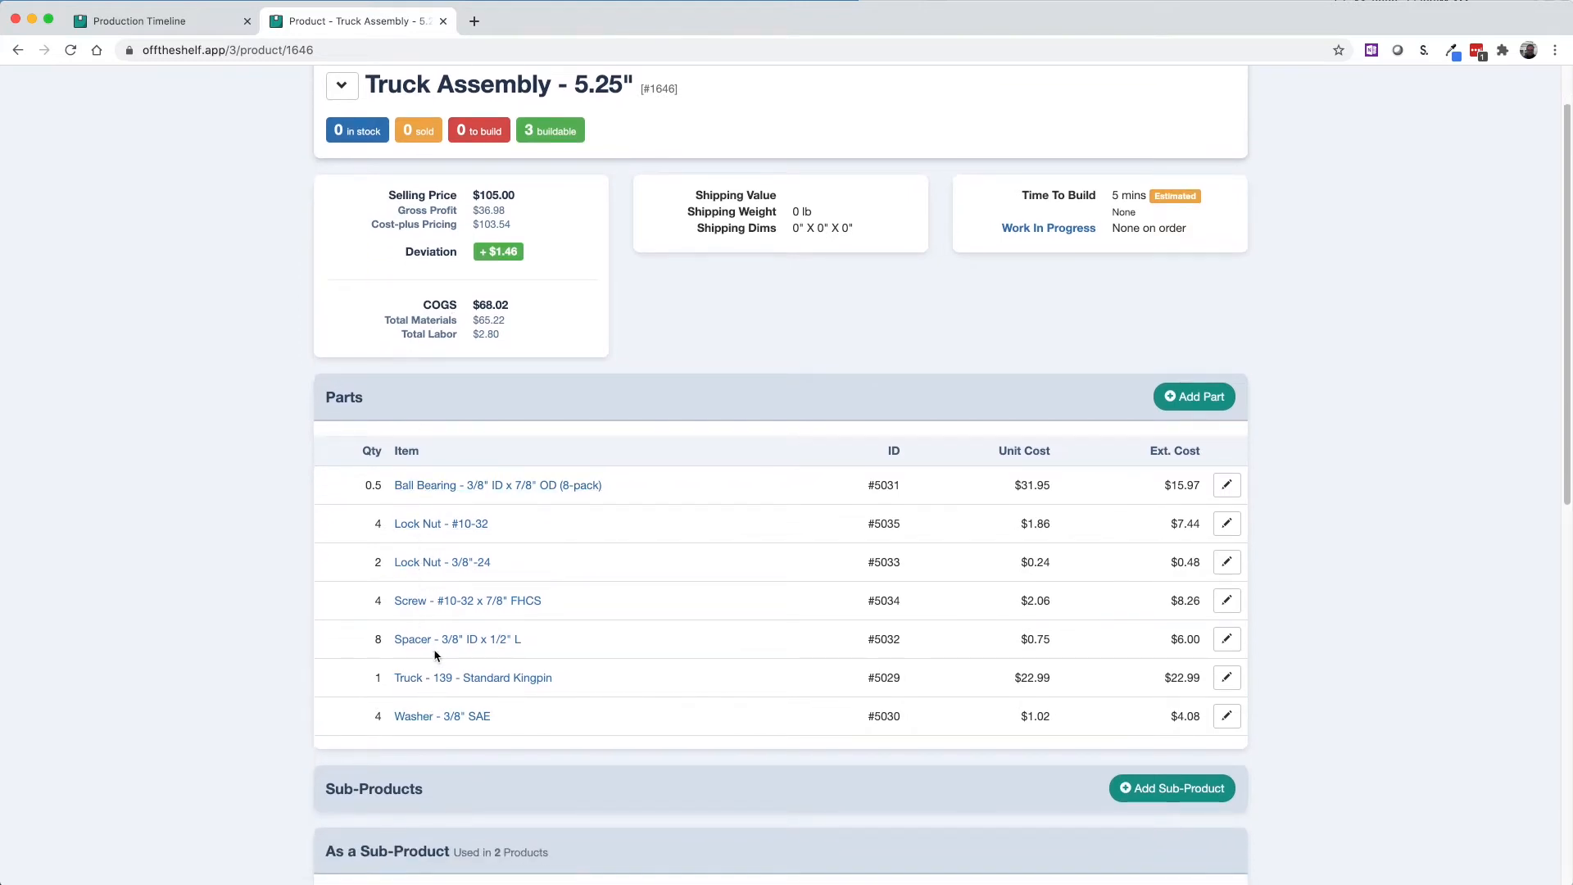
{"action": "scroll", "coordinate": [435, 655], "scroll_direction": "up", "scroll_amount": 2}
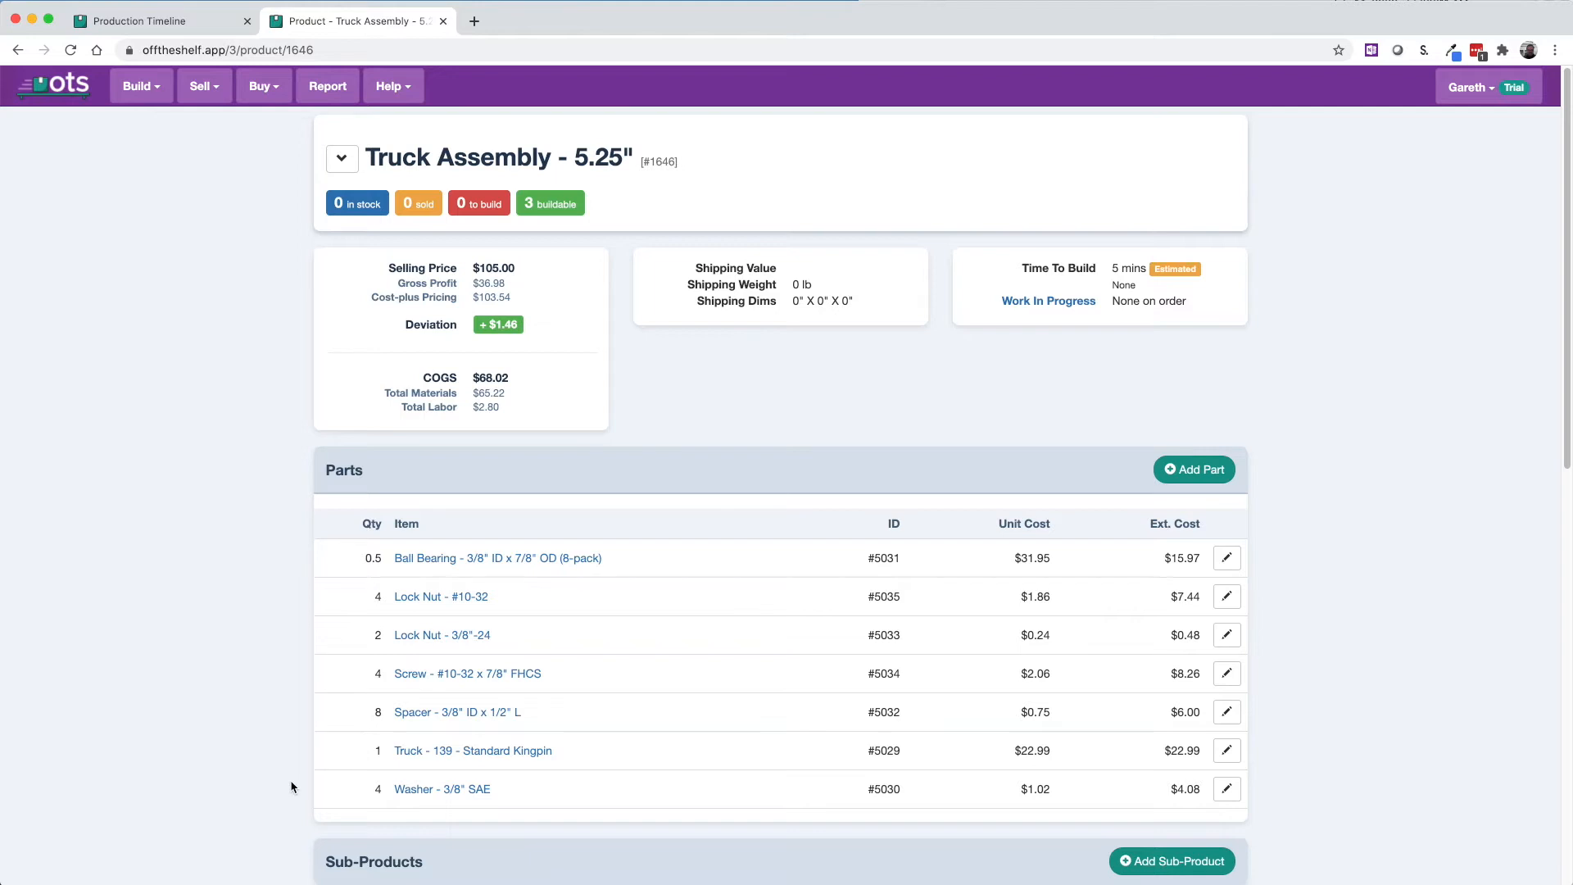
Create a new product named "Skateboard - Robot Dog" in the product list
{"action": "left_click", "coordinate": [155, 86]}
{"action": "left_click", "coordinate": [149, 140]}
{"action": "left_click", "coordinate": [1190, 164]}
{"action": "left_click", "coordinate": [801, 168]}
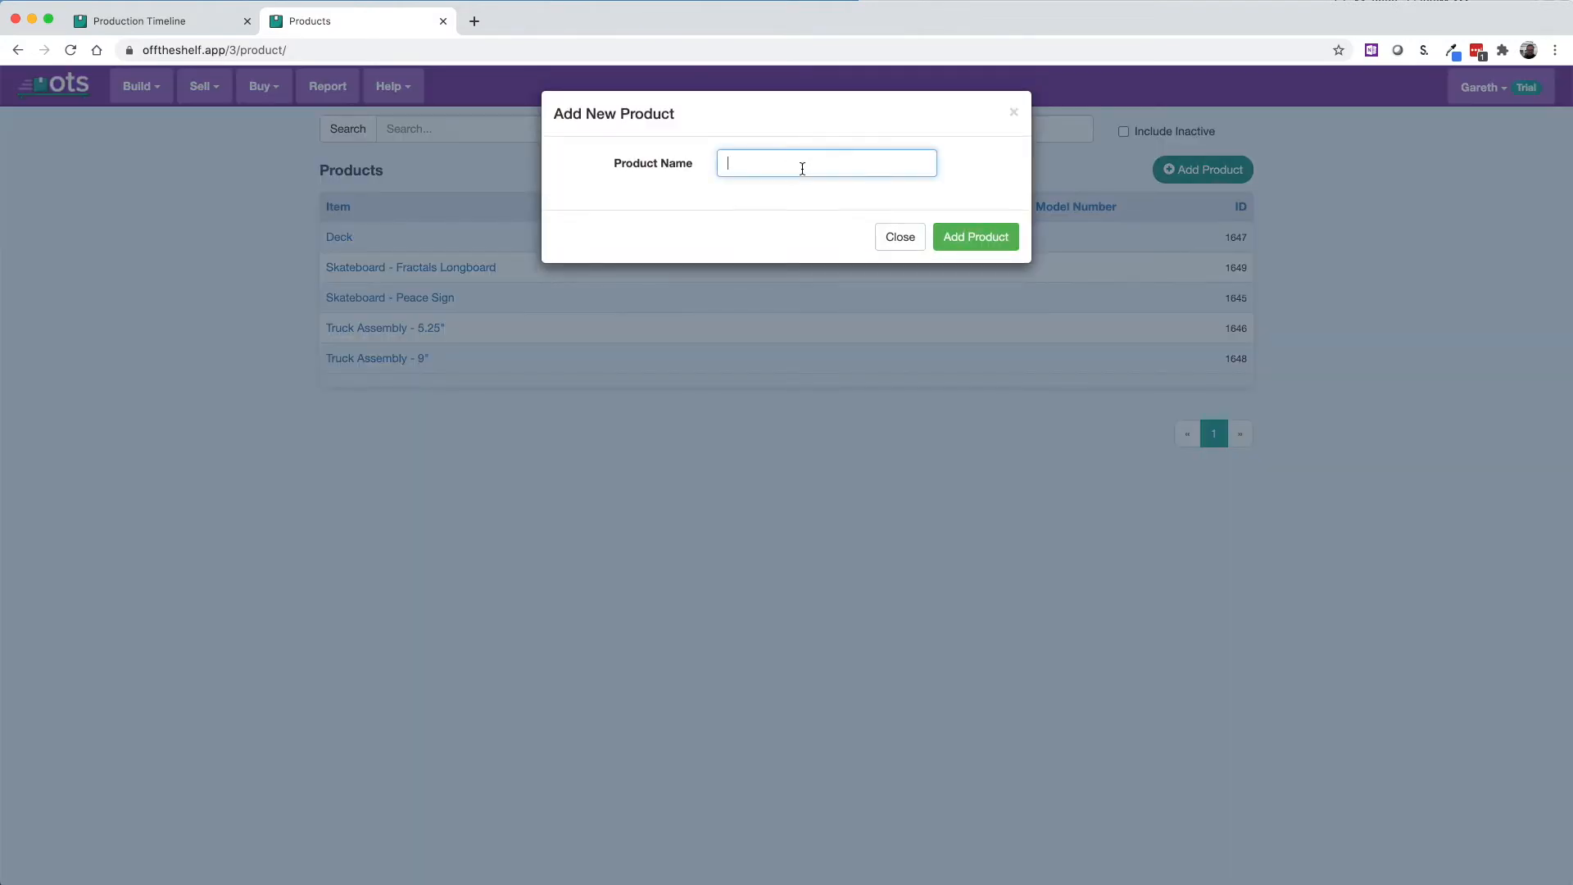
{"action": "type", "text": "Skateboard - Robot Dog"}
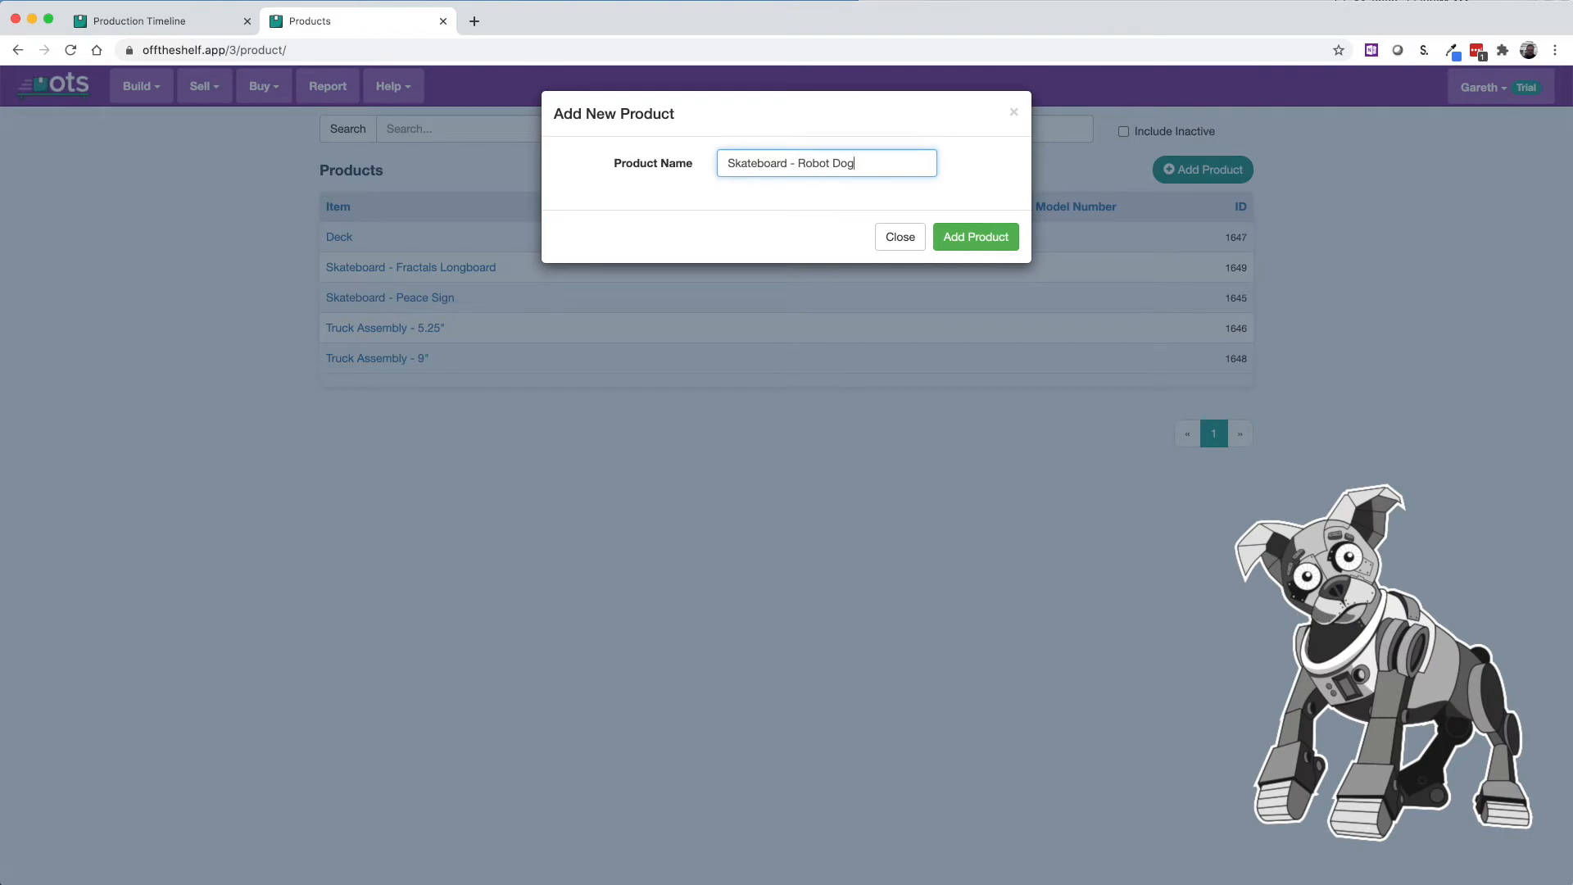
{"action": "left_click", "coordinate": [965, 246]}
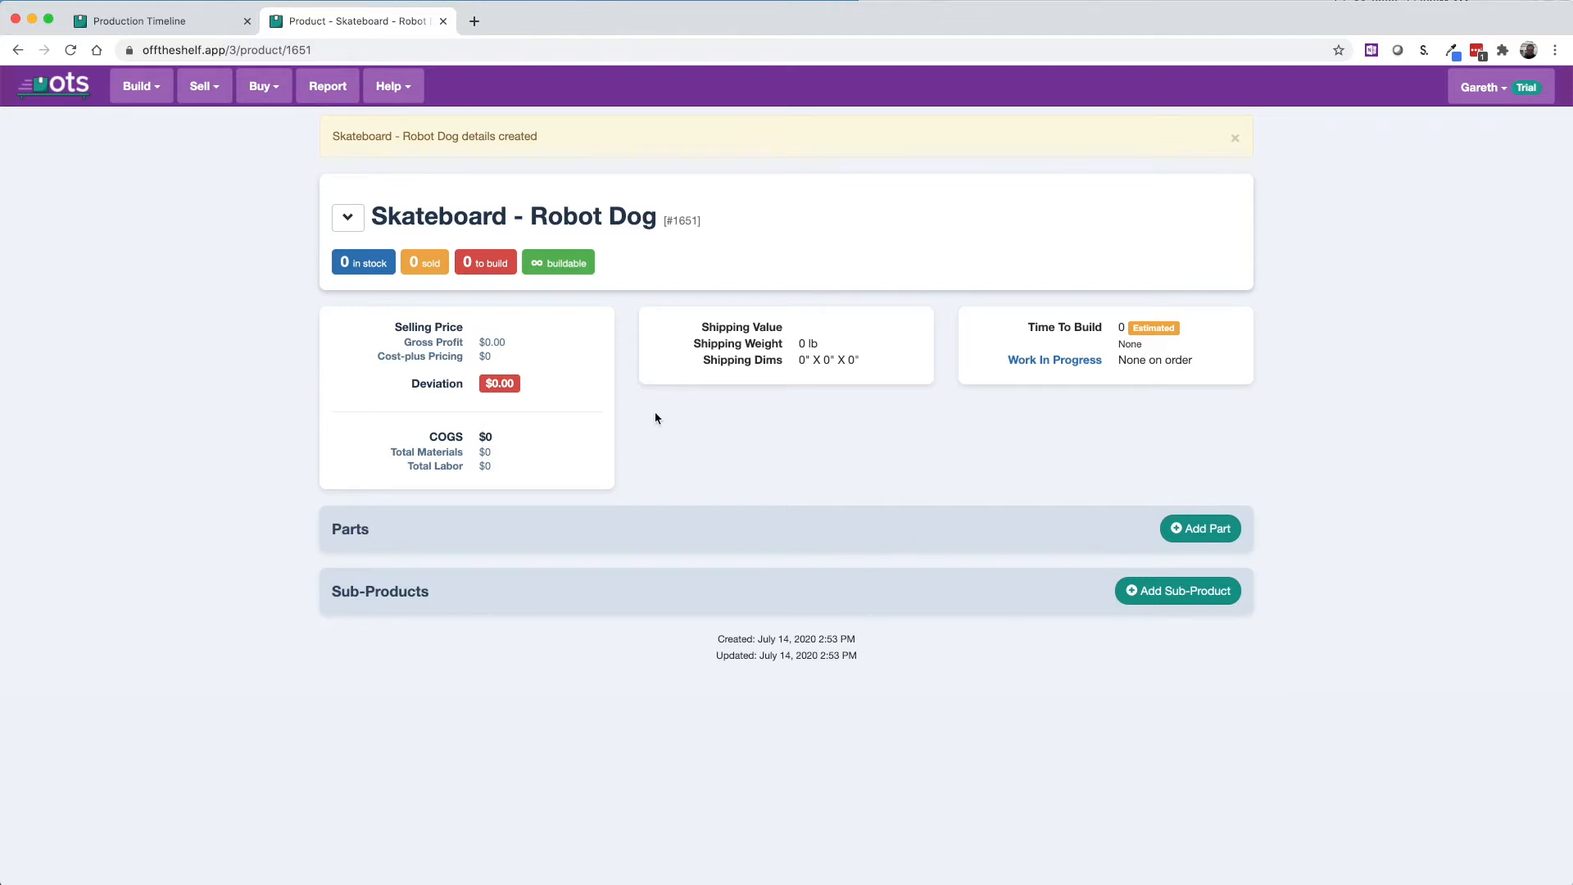
Add one Deck and two Truck Assembly - 5.25" as sub-products of Skateboard - Robot Dog
{"action": "left_click", "coordinate": [1216, 593]}
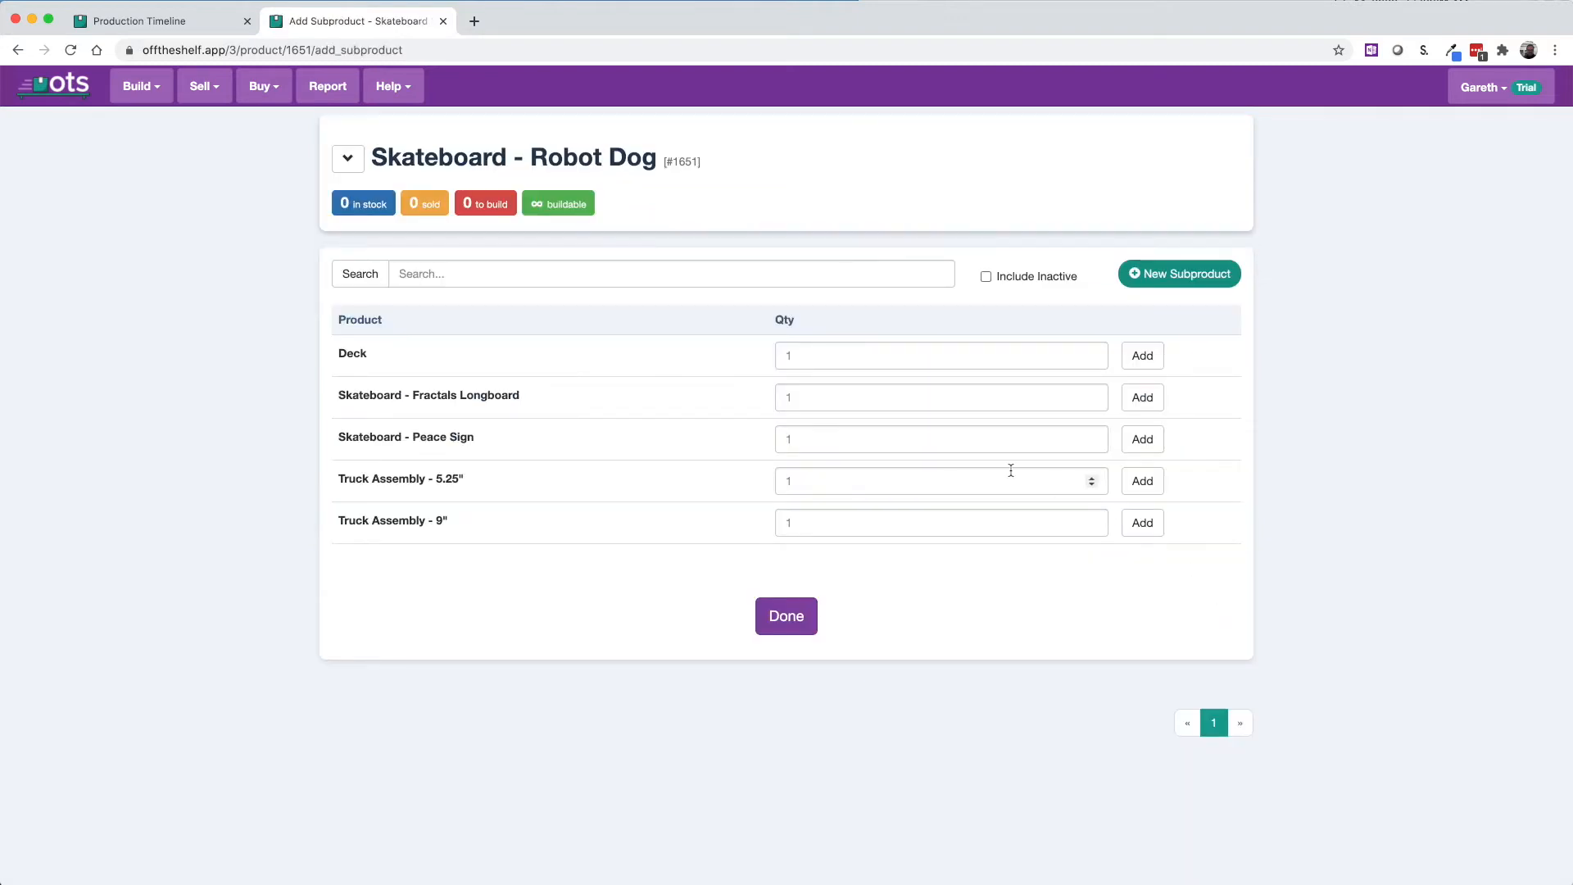
{"action": "left_click", "coordinate": [1127, 364]}
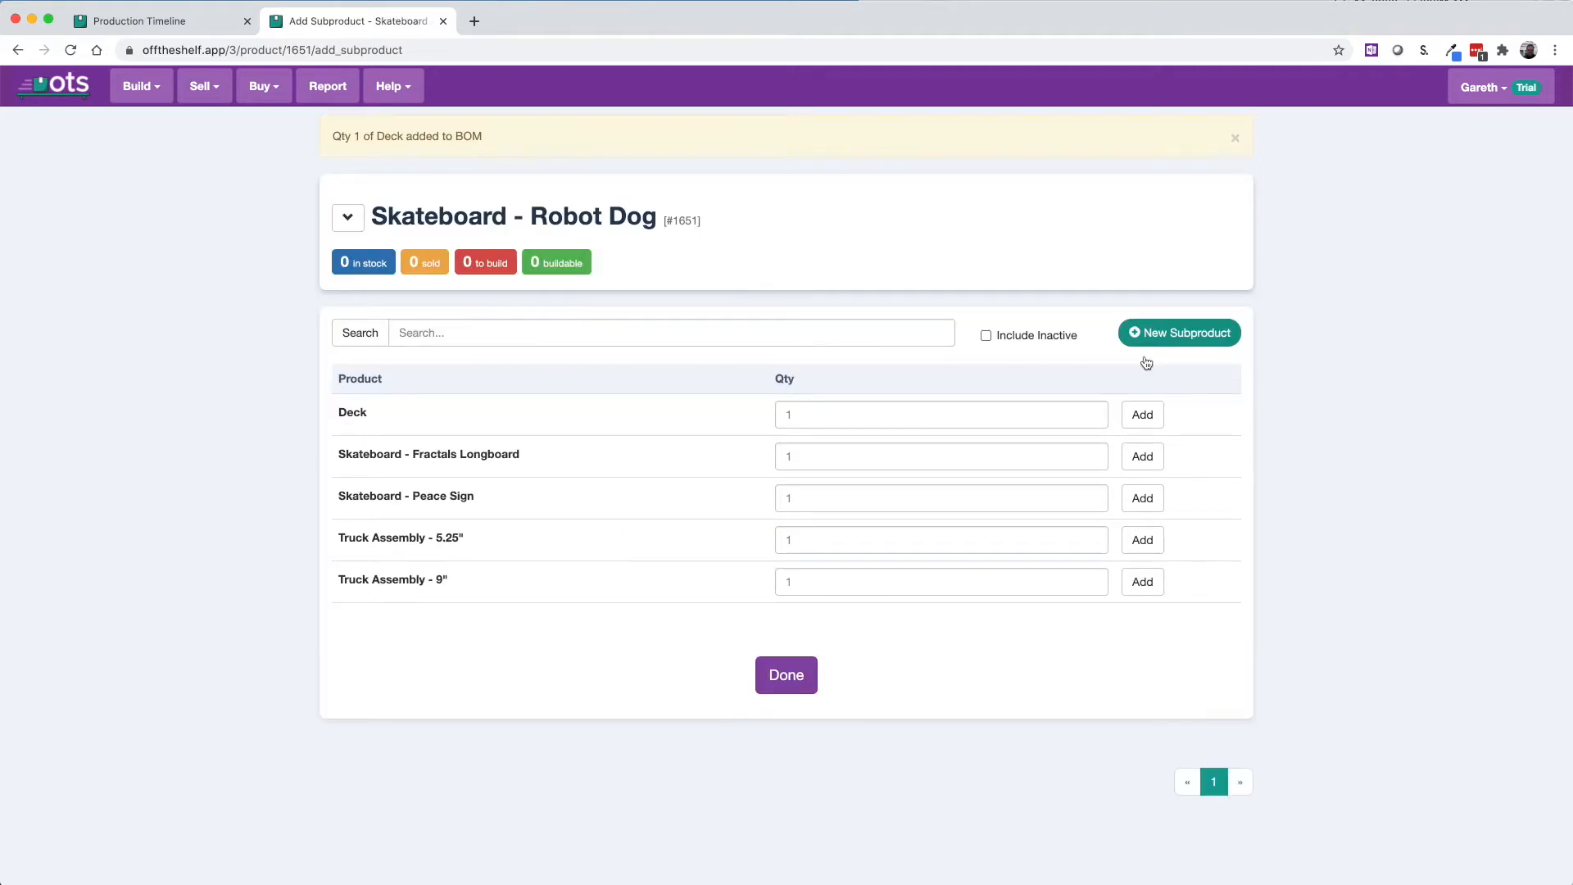
{"action": "left_click", "coordinate": [871, 540]}
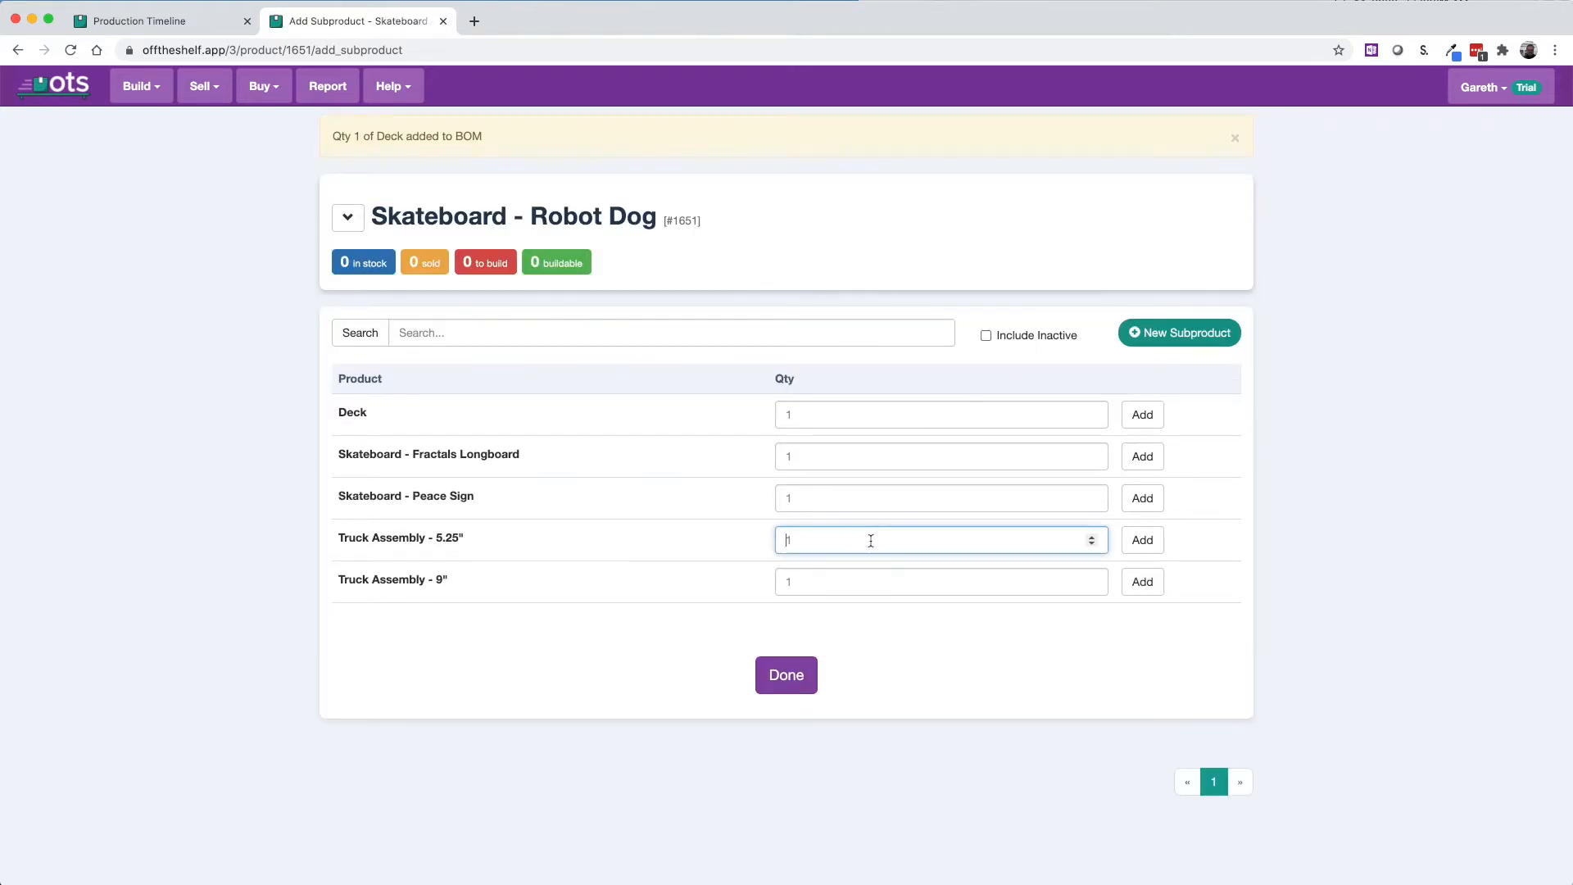
{"action": "type", "text": "2"}
{"action": "left_click", "coordinate": [1145, 539]}
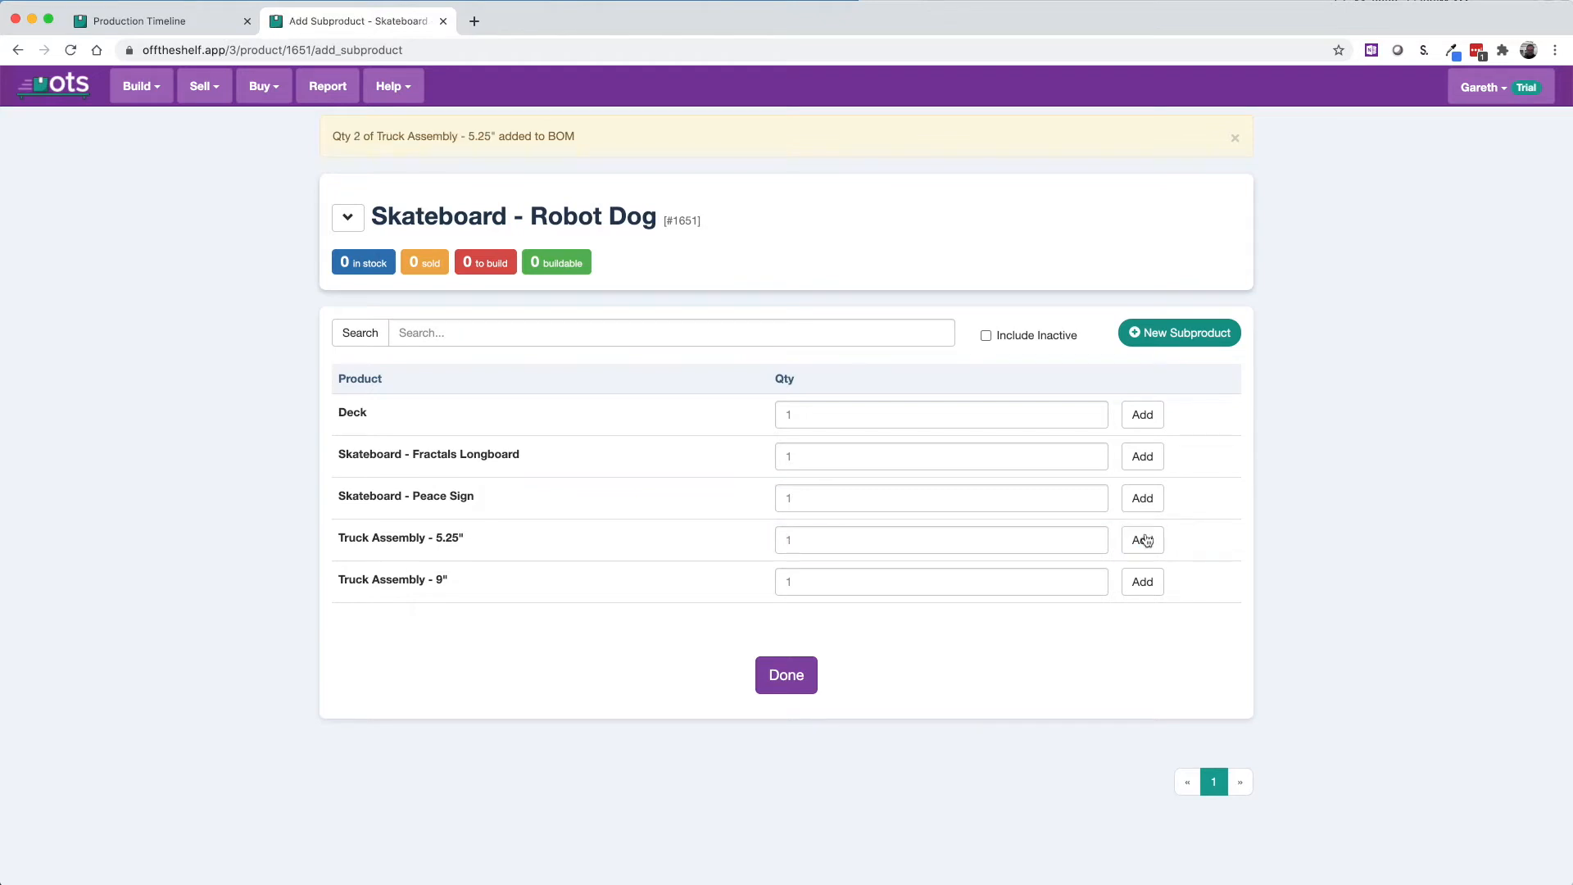
{"action": "left_click", "coordinate": [788, 675]}
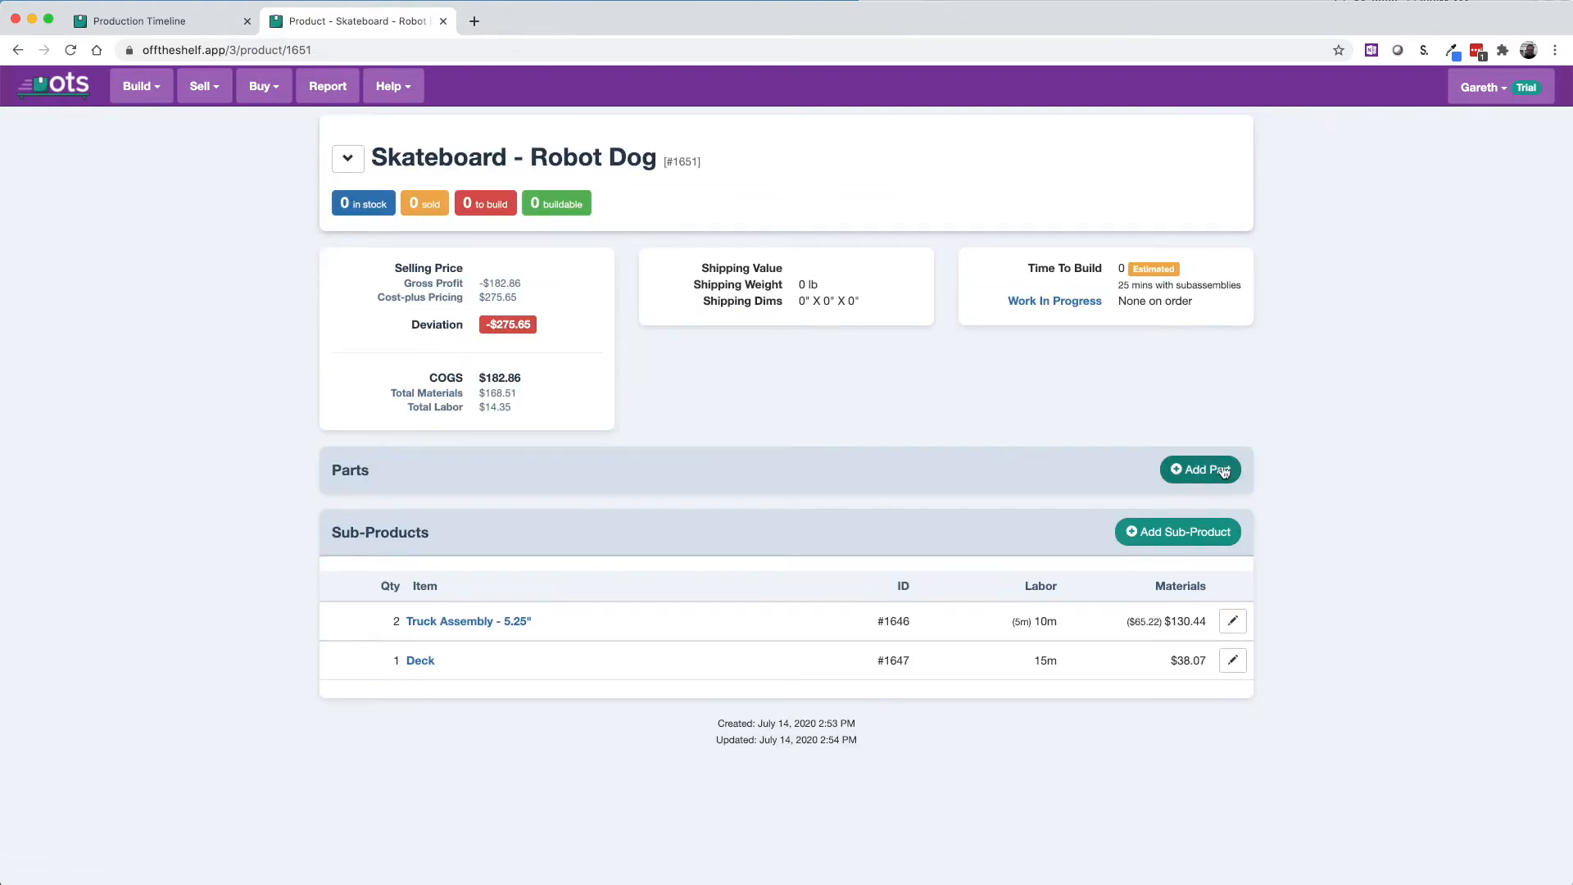
Find the Robot Dog Graphic part with the search term "robot" and add one of it to Skateboard - Robot Dog
{"action": "left_click", "coordinate": [1222, 471]}
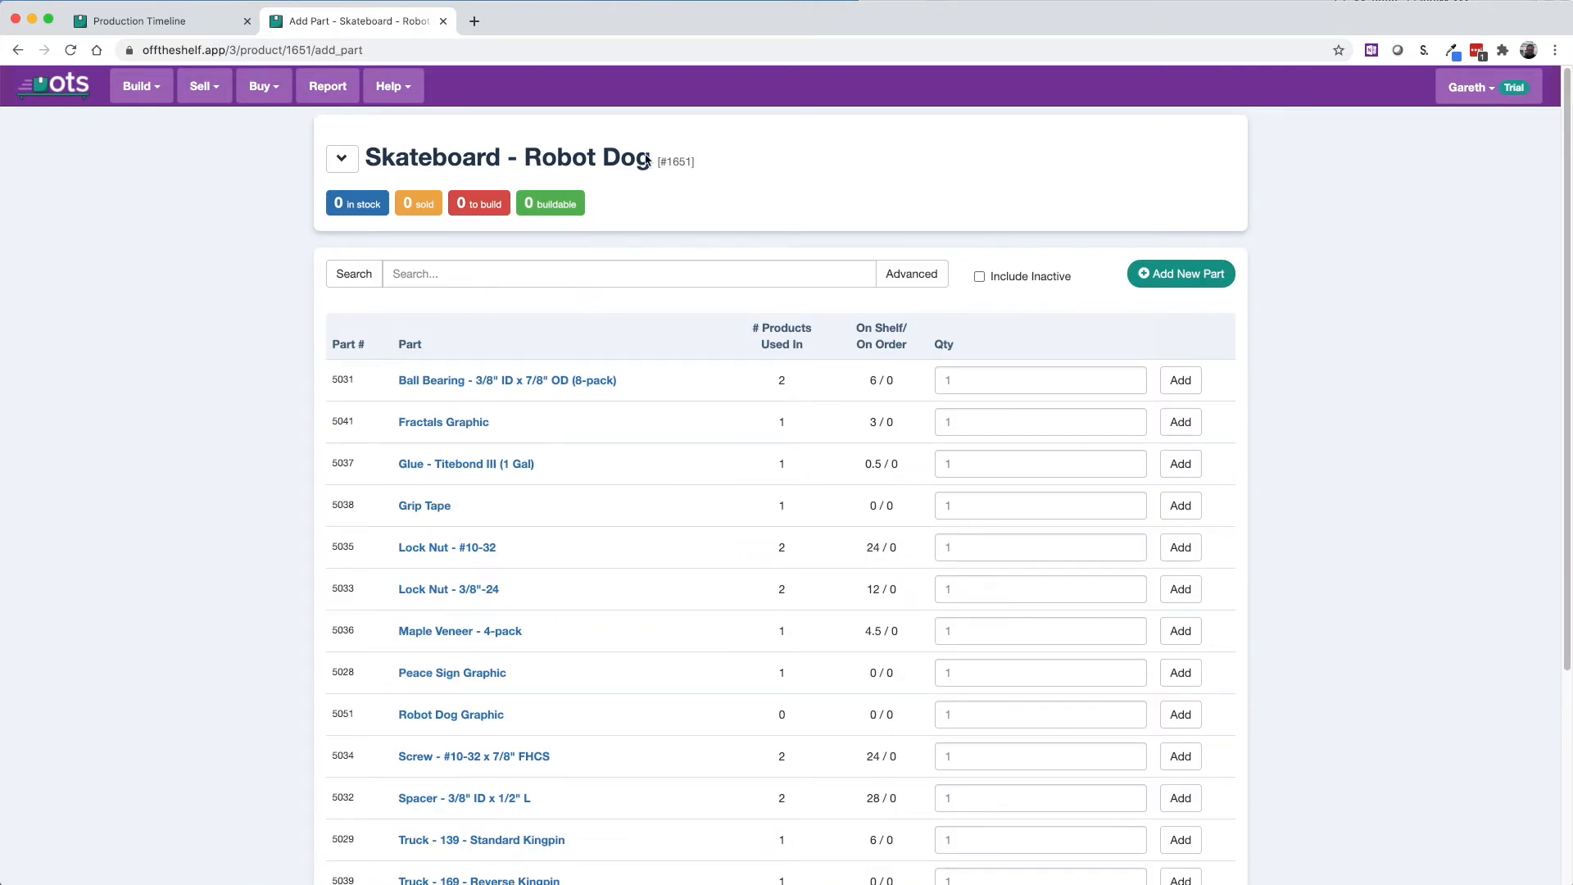
{"action": "left_click", "coordinate": [544, 265]}
{"action": "type", "text": "robot"}
{"action": "key", "text": "Return"}
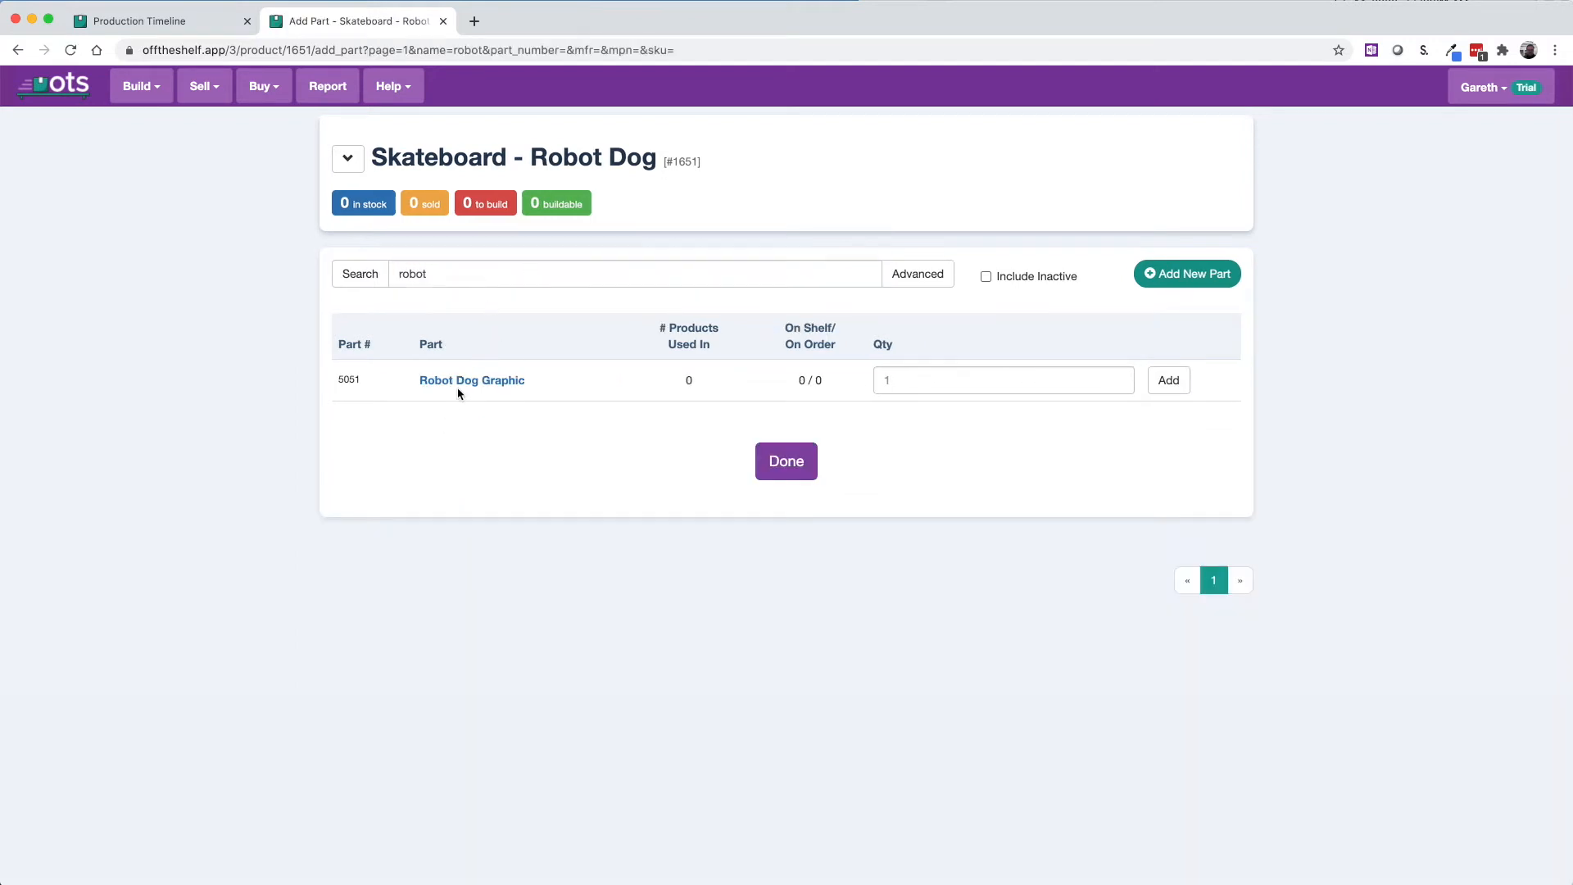
{"action": "left_click", "coordinate": [1171, 383]}
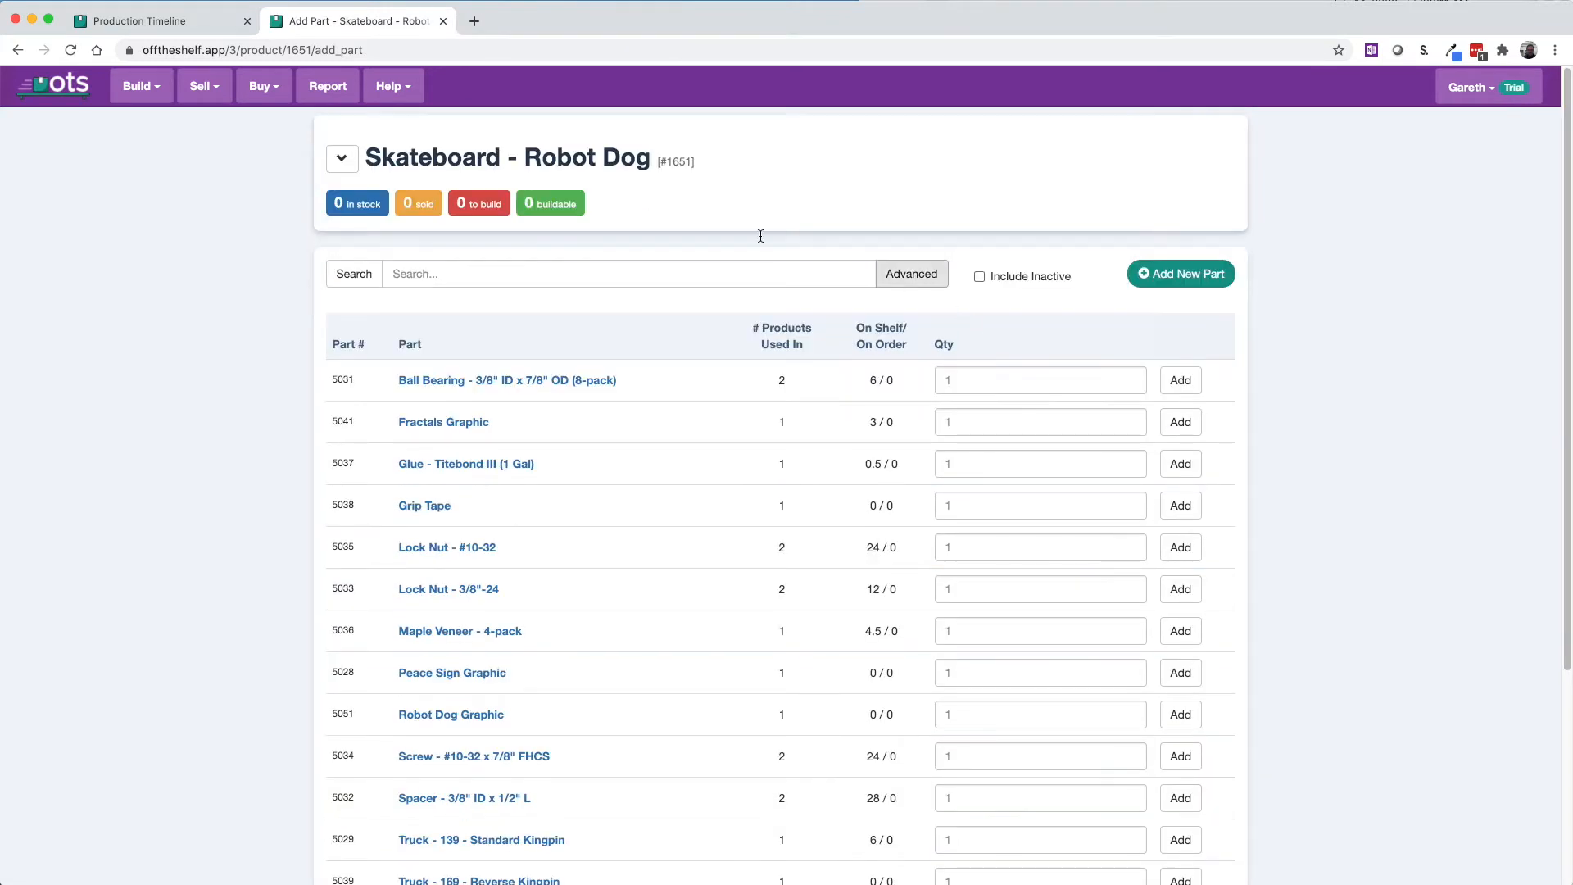
Search the addable parts for "wheel"
{"action": "left_click", "coordinate": [592, 272]}
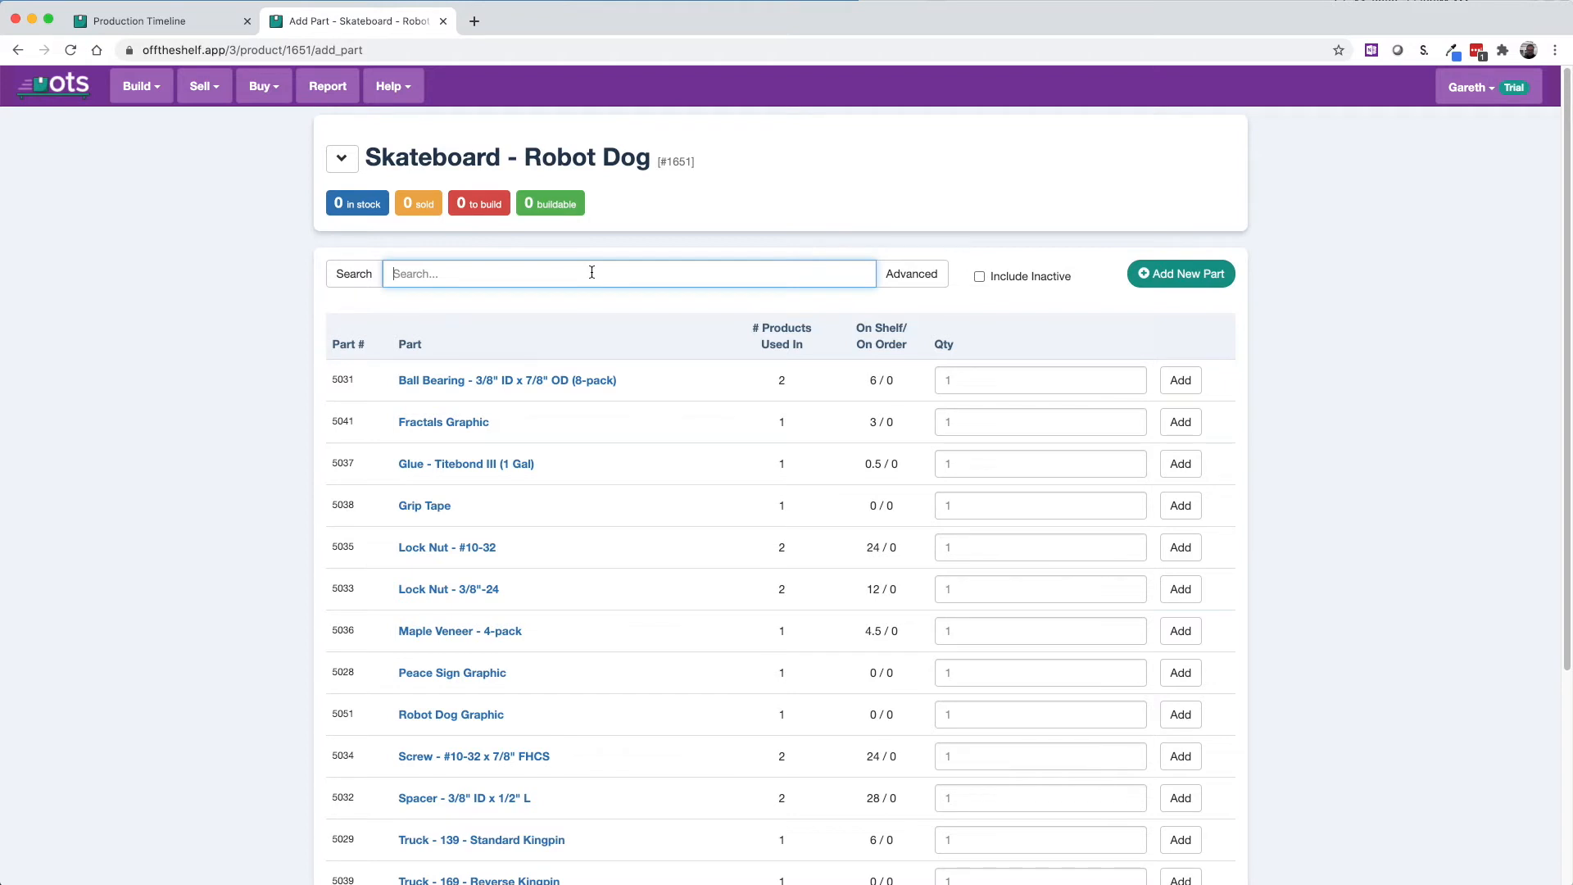
{"action": "type", "text": "wheel"}
{"action": "key", "text": "Return"}
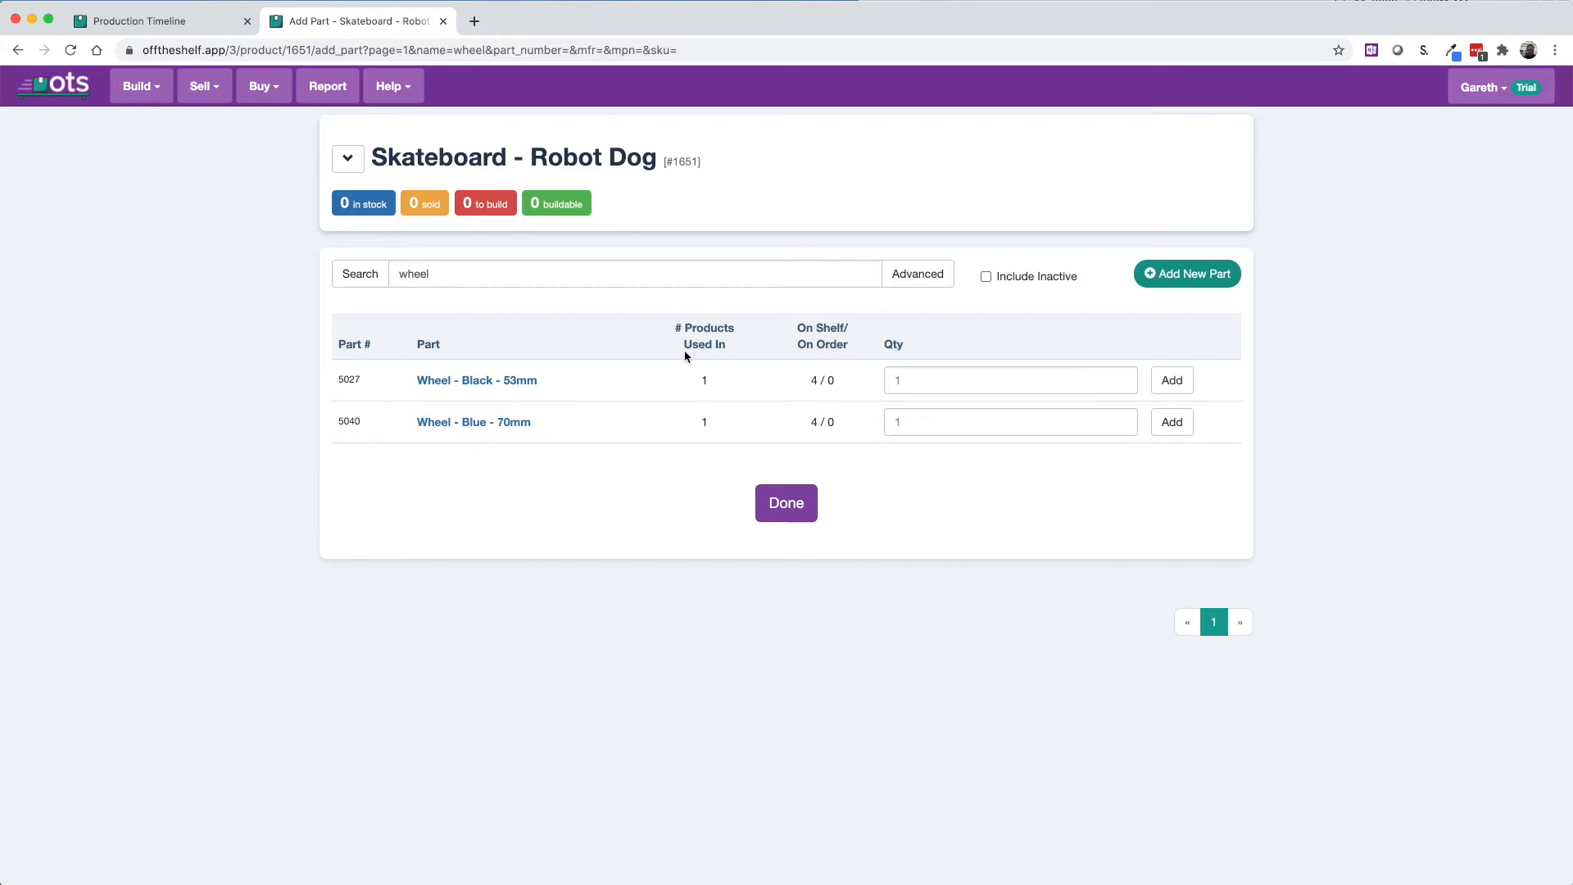
Create a new part named "Wheel - Orange - 60mm" with Zumiez as its vendor
{"action": "left_click", "coordinate": [1176, 280]}
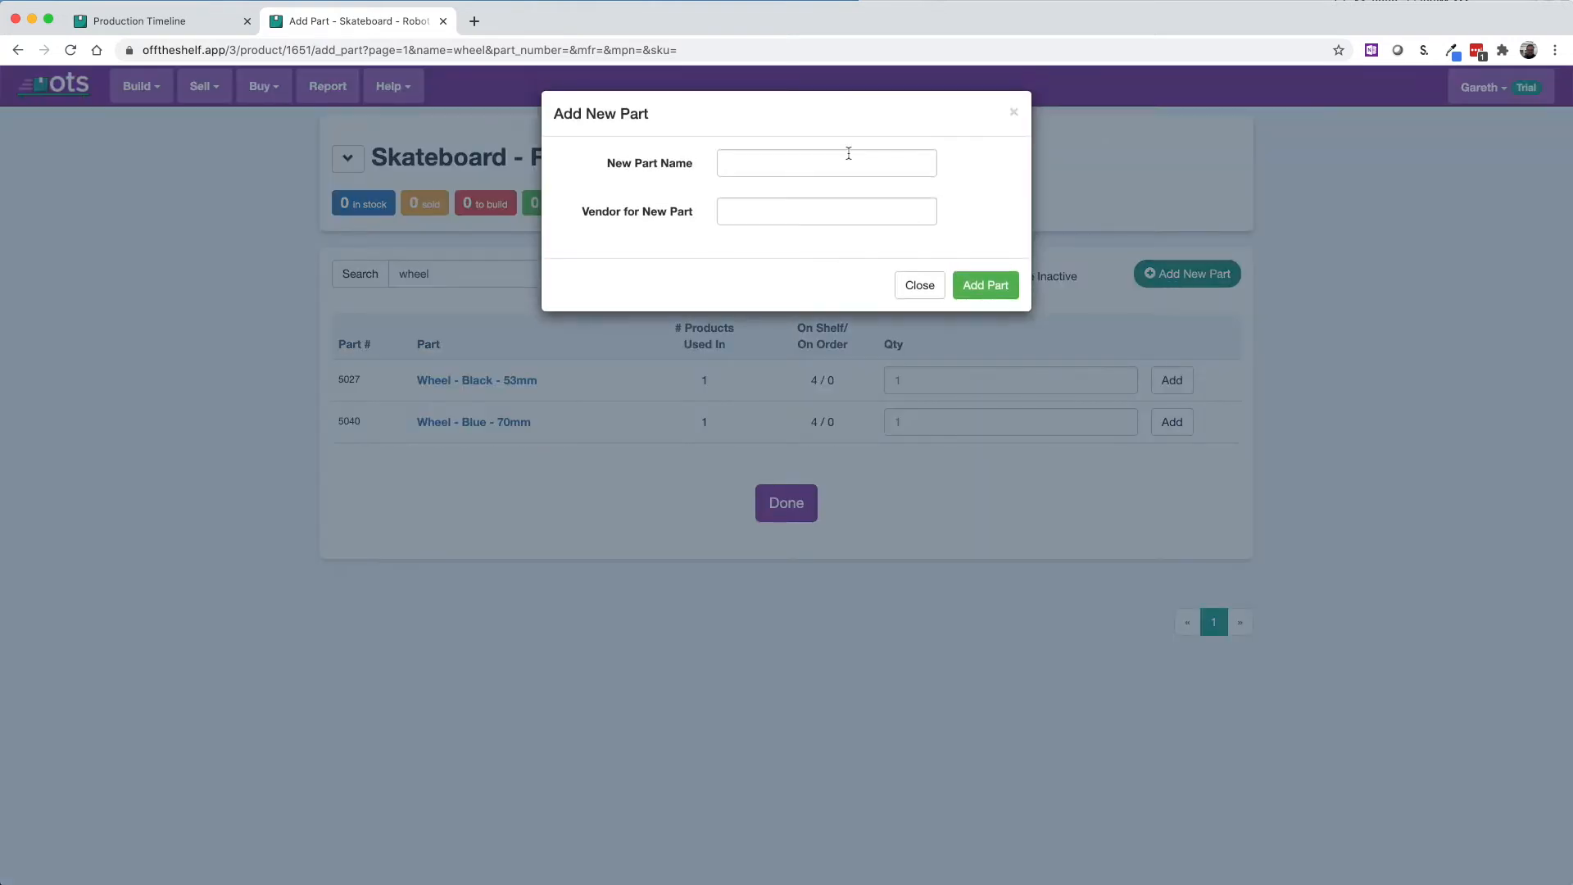
{"action": "left_click", "coordinate": [812, 154]}
{"action": "type", "text": "Wheel"}
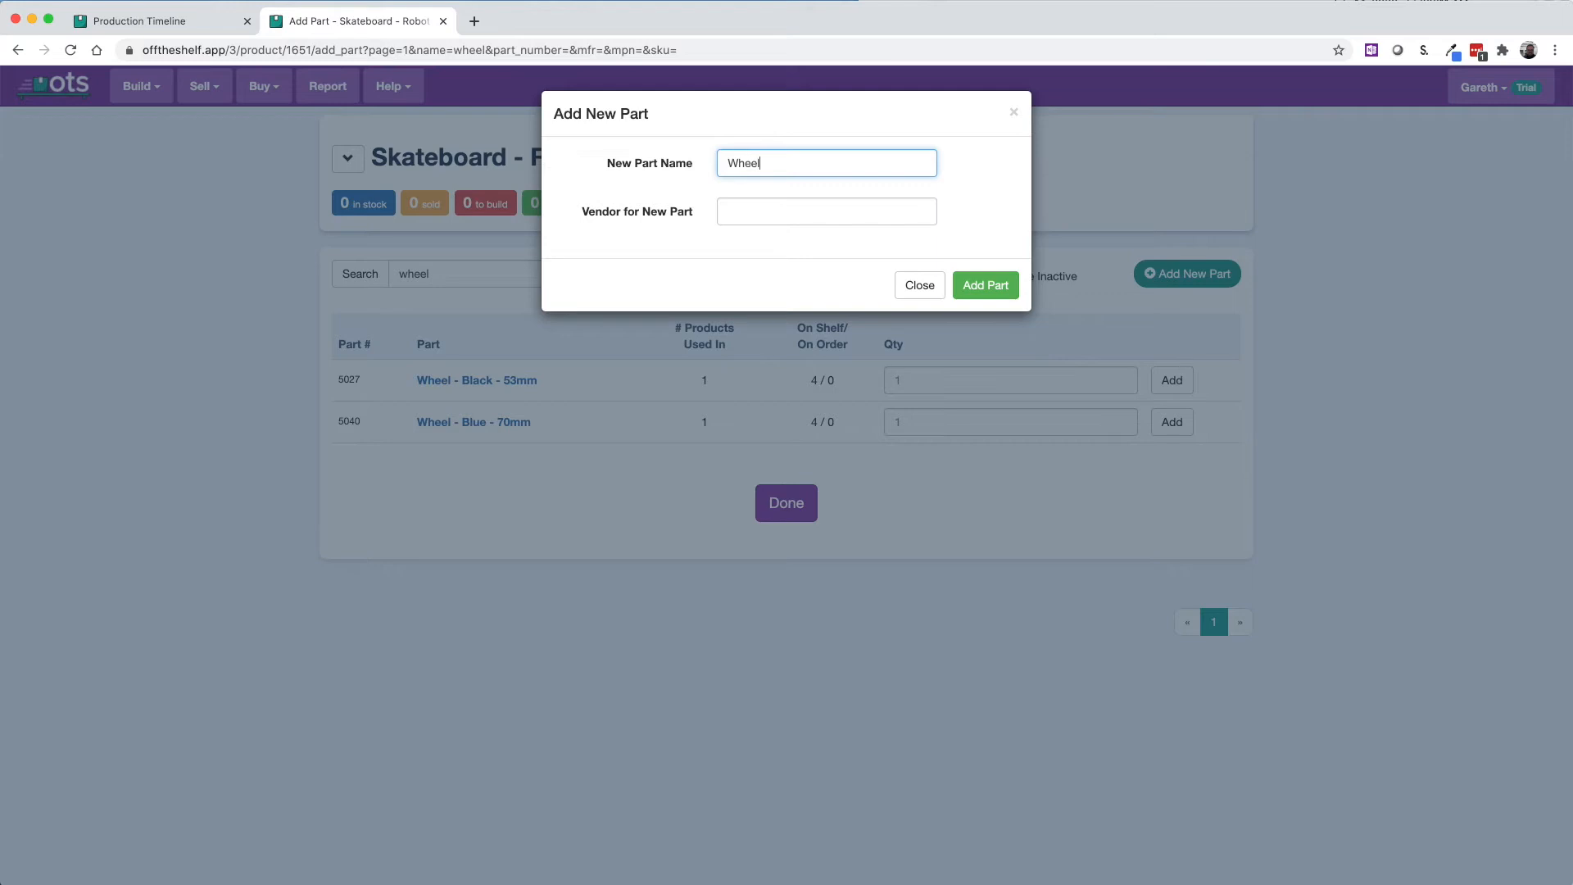
{"action": "type", "text": " - Orange - 60mm"}
{"action": "key", "text": "Tab"}
{"action": "type", "text": "zu"}
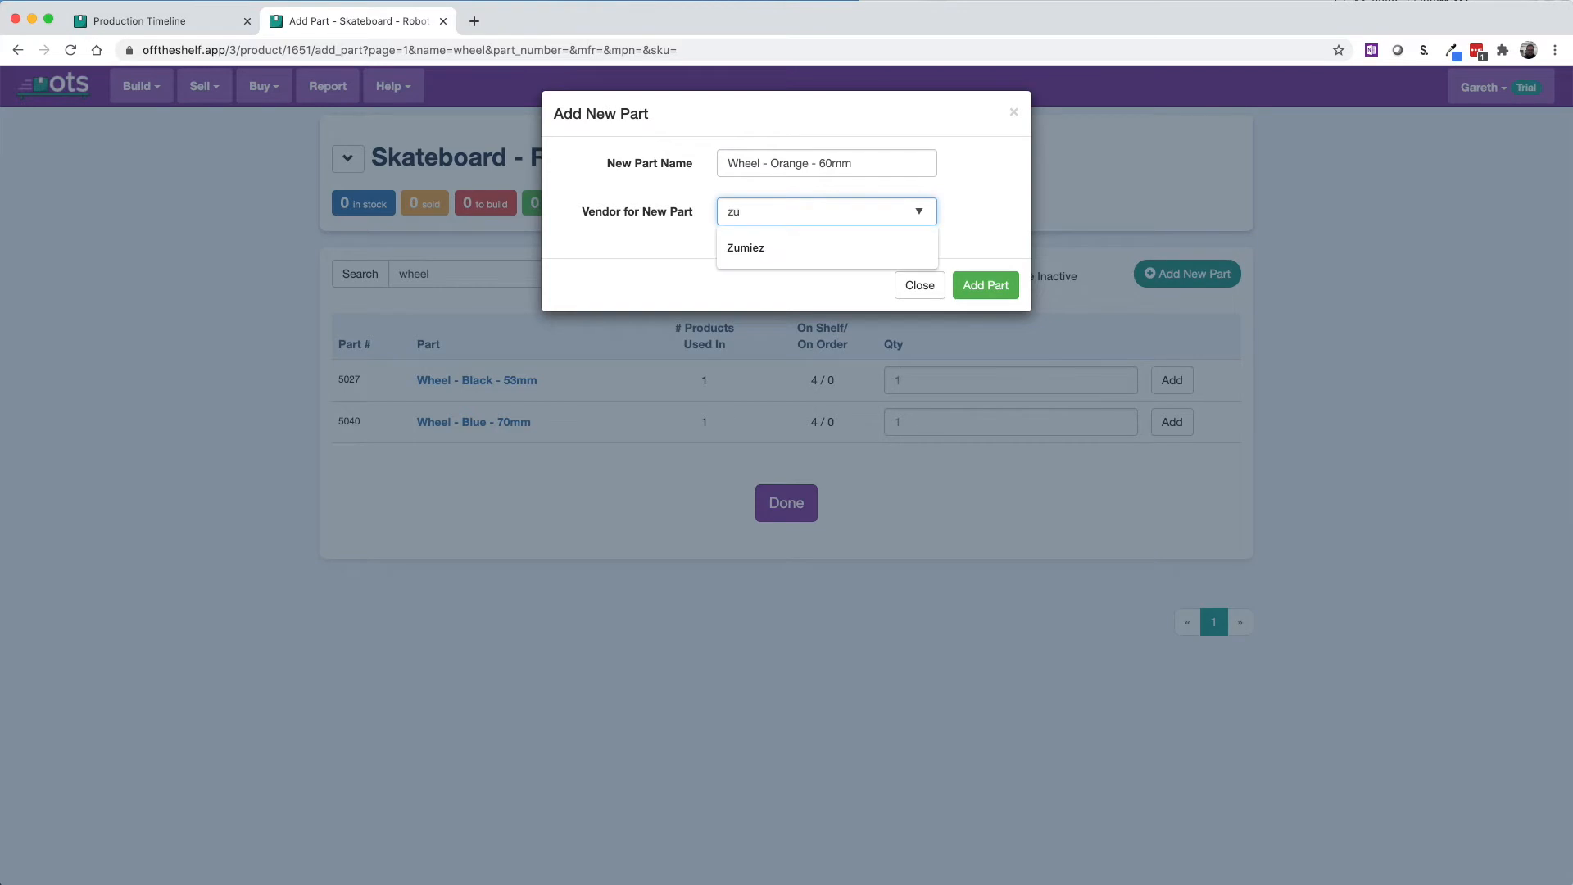
{"action": "key", "text": "Down"}
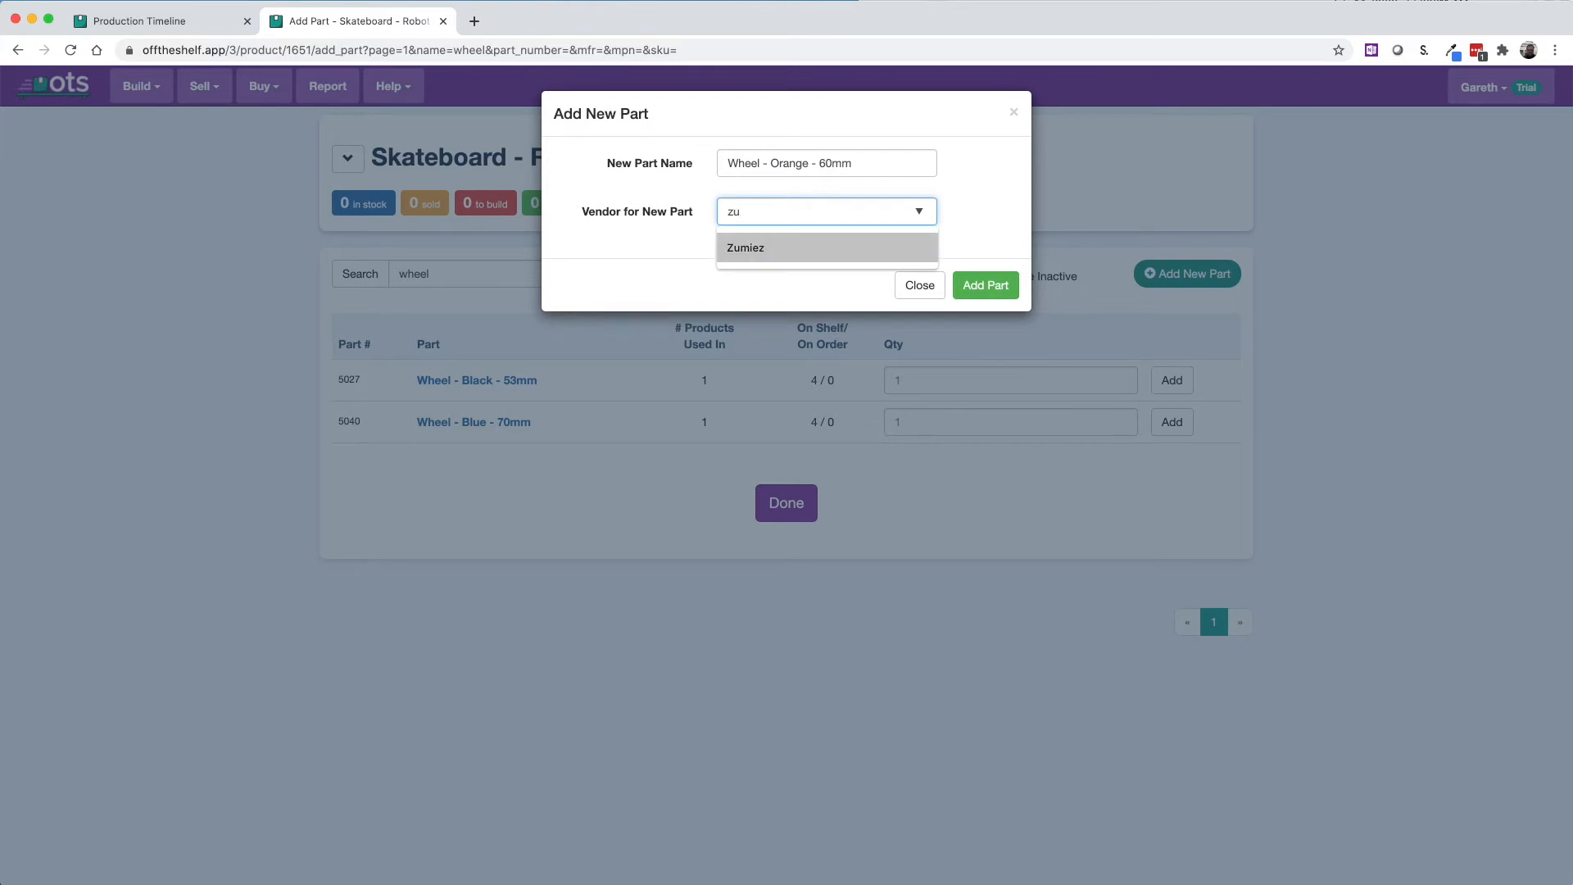
{"action": "key", "text": "Return"}
{"action": "left_click", "coordinate": [987, 295]}
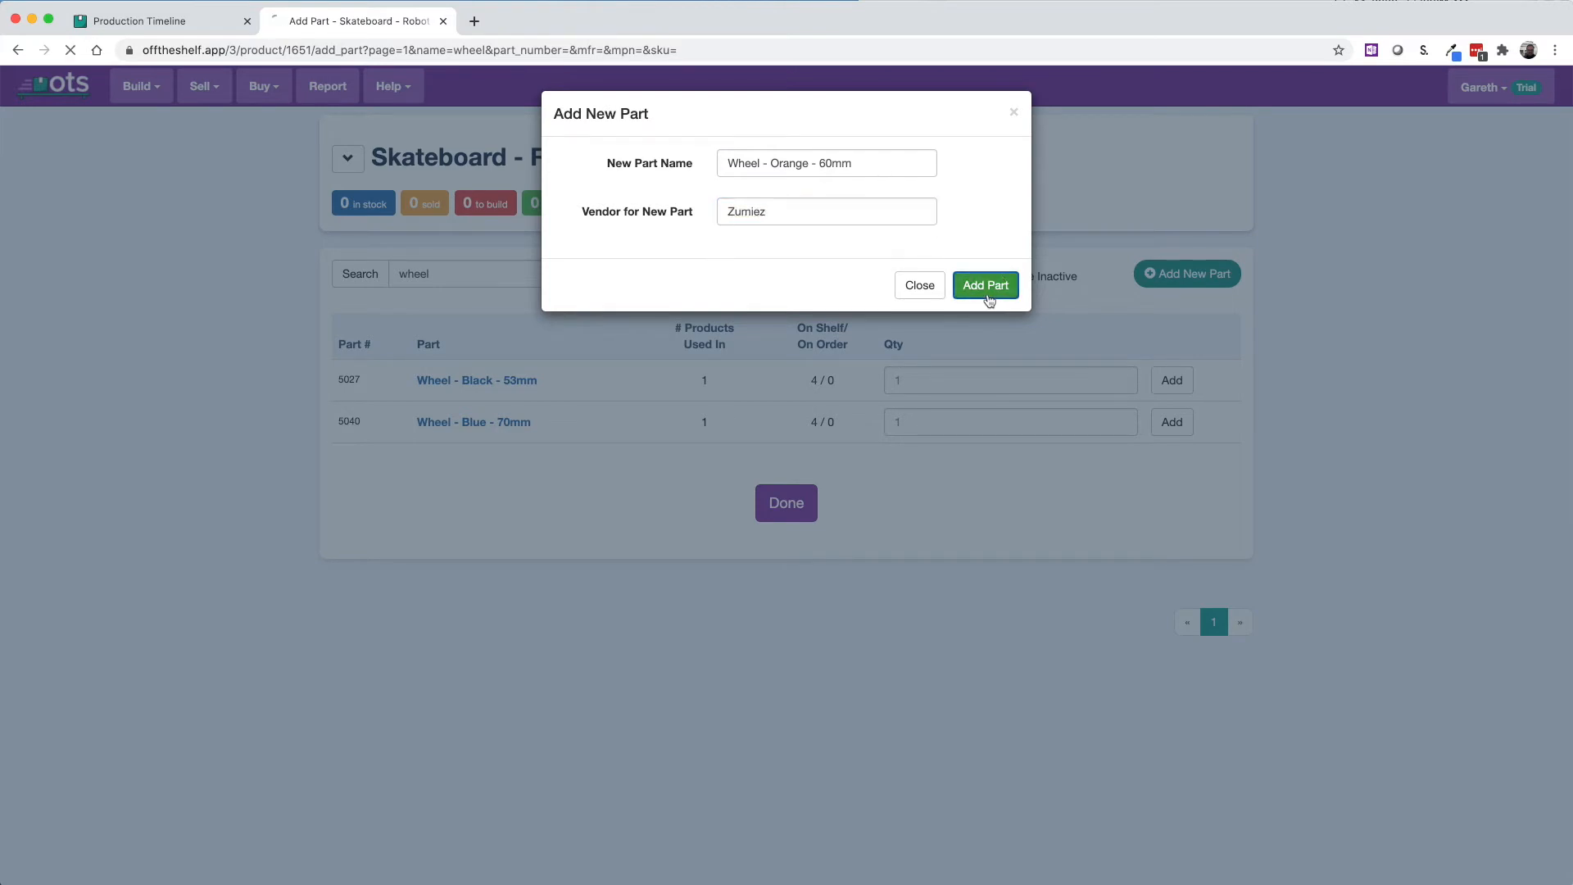
Find the new orange wheel with the search term "wheel", add four to Skateboard - Robot Dog and finish adding parts
{"action": "left_click", "coordinate": [684, 338]}
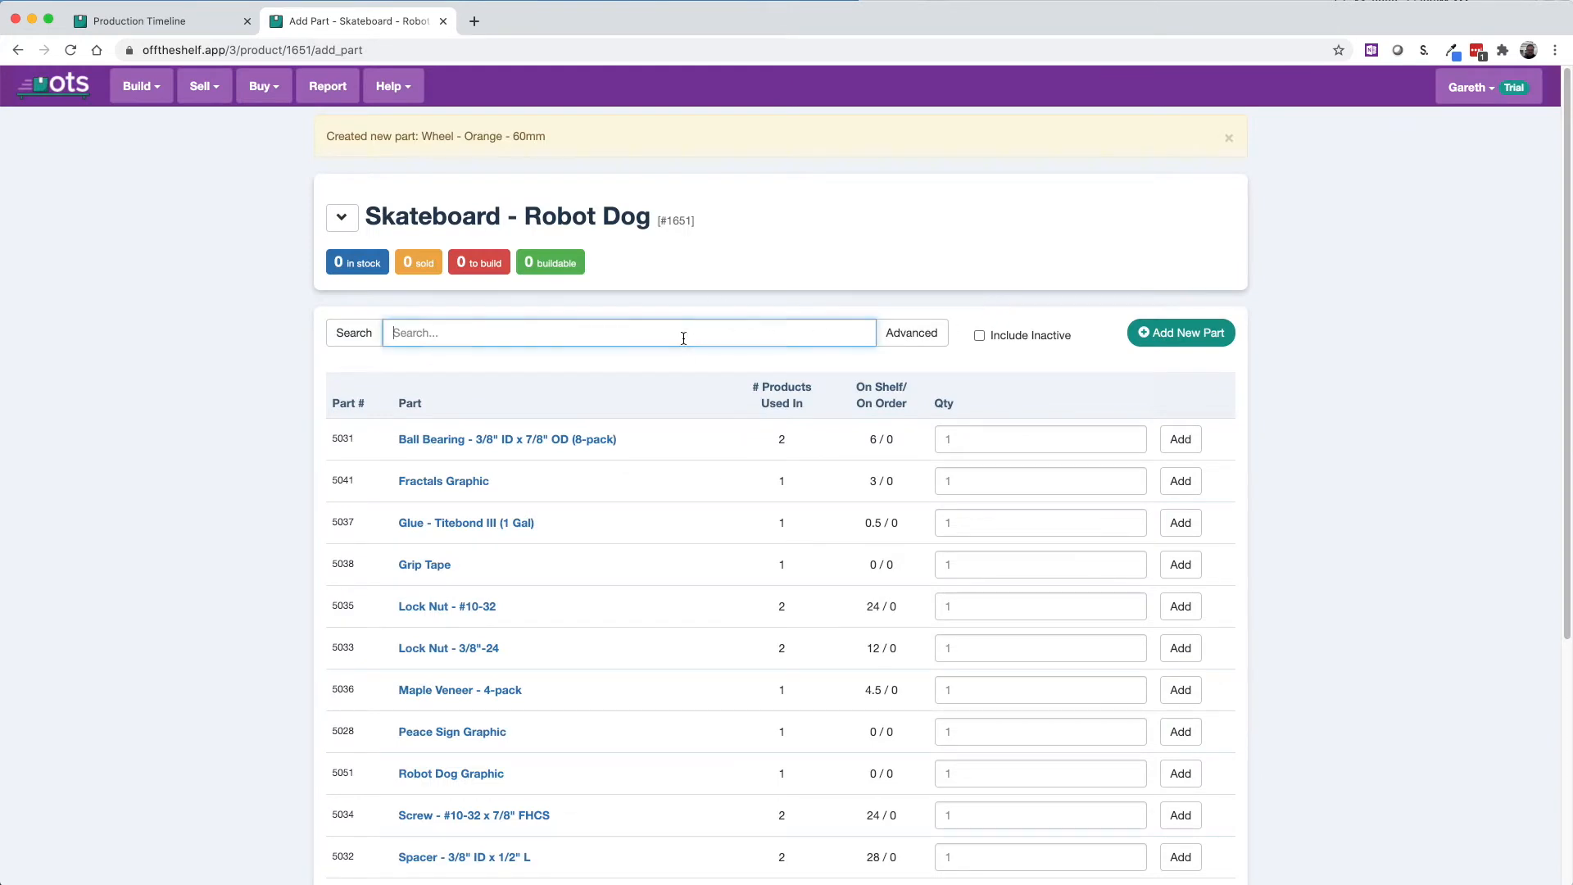
{"action": "type", "text": "wheel"}
{"action": "key", "text": "Return"}
{"action": "left_click", "coordinate": [1051, 463]}
{"action": "type", "text": "4"}
{"action": "left_click", "coordinate": [1175, 462]}
{"action": "scroll", "coordinate": [748, 632], "scroll_direction": "down", "scroll_amount": 5}
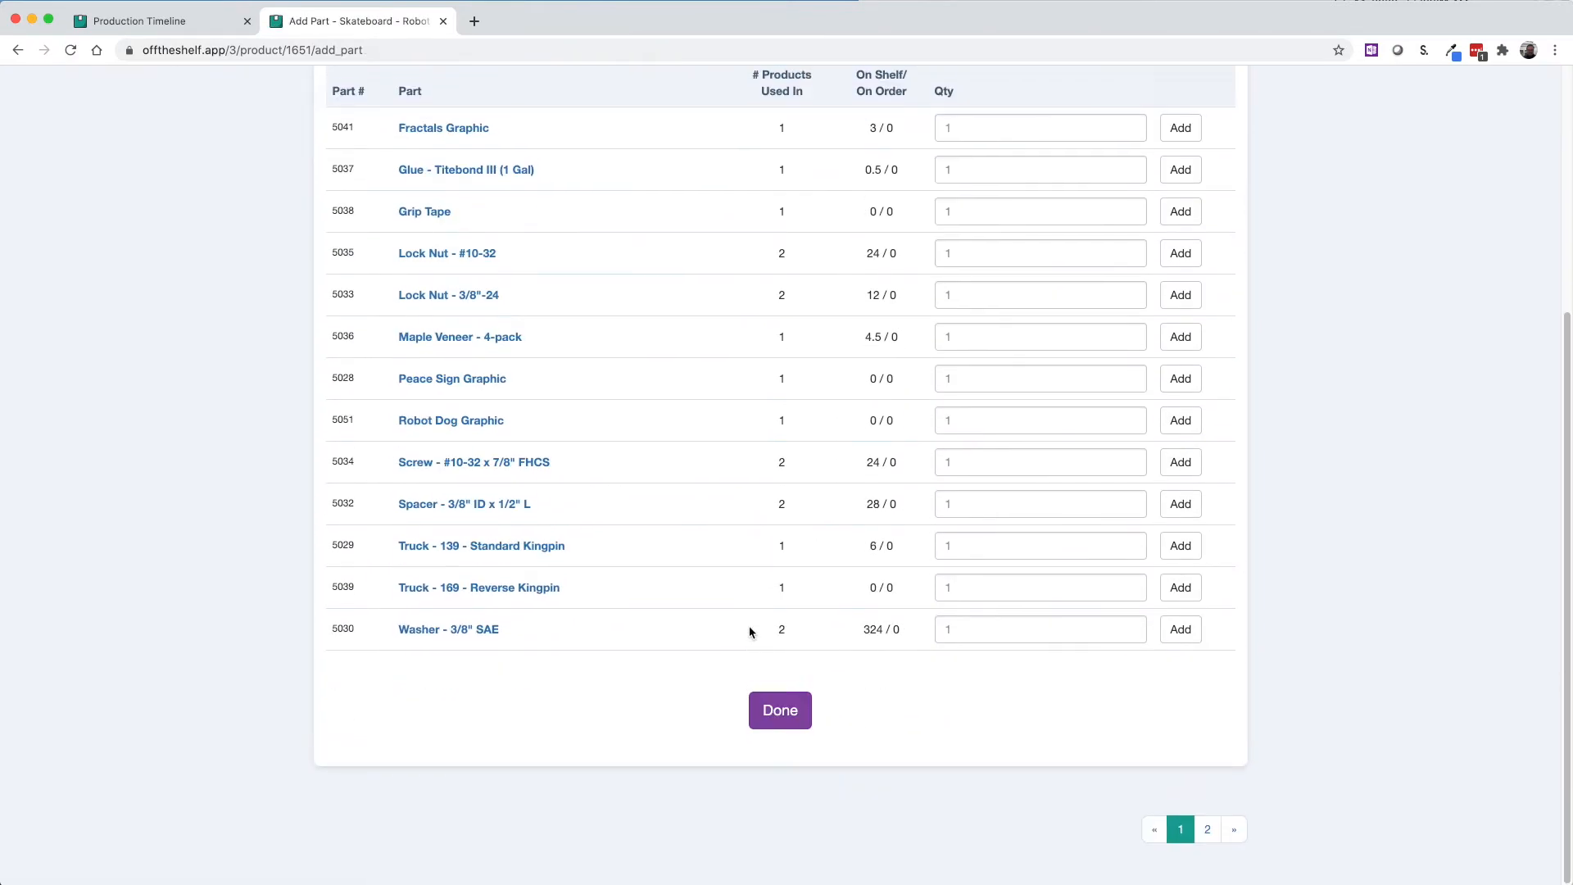
{"action": "left_click", "coordinate": [799, 719]}
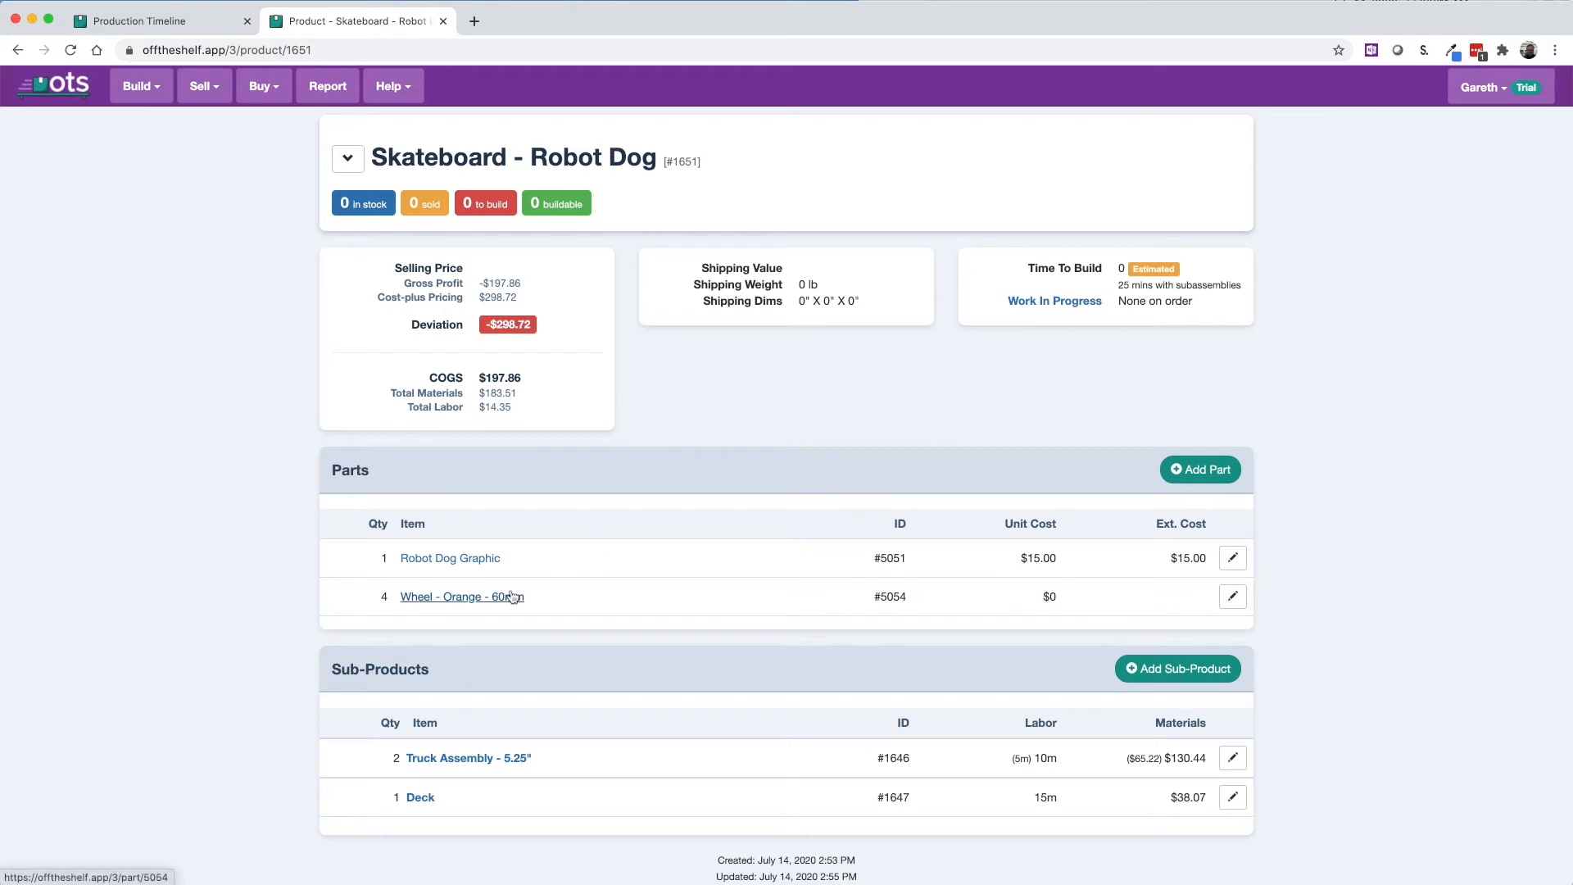
Edit the Wheel - Orange - 60mm part, setting primary vendor SKU 302403 and primary vendor cost 24.99/4, and save the changes
{"action": "left_click", "coordinate": [483, 599]}
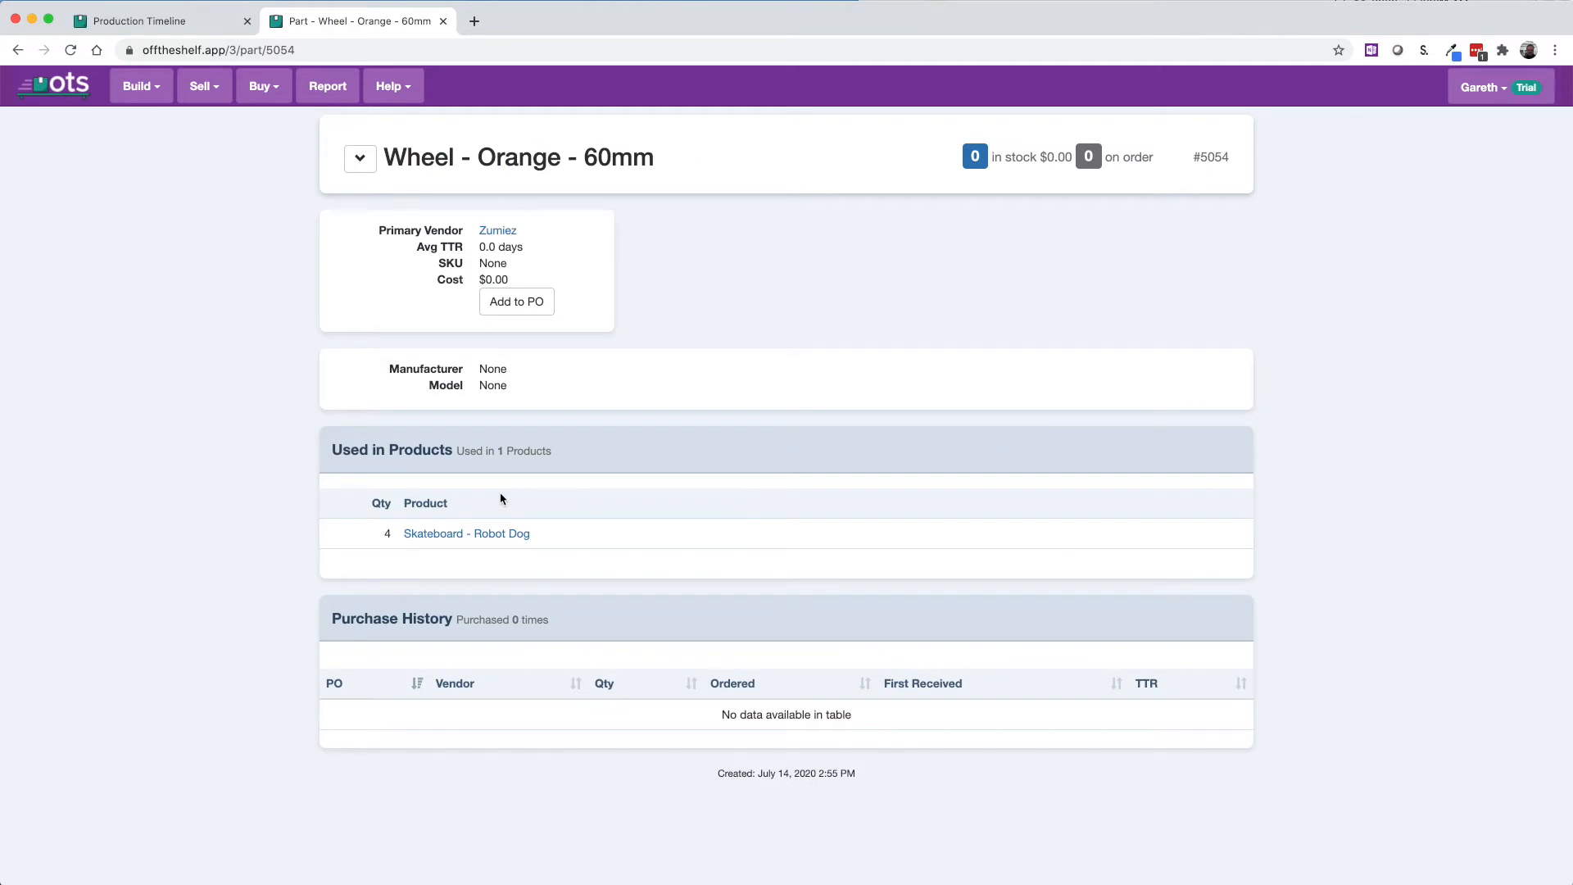
{"action": "left_click", "coordinate": [362, 159]}
{"action": "left_click", "coordinate": [374, 192]}
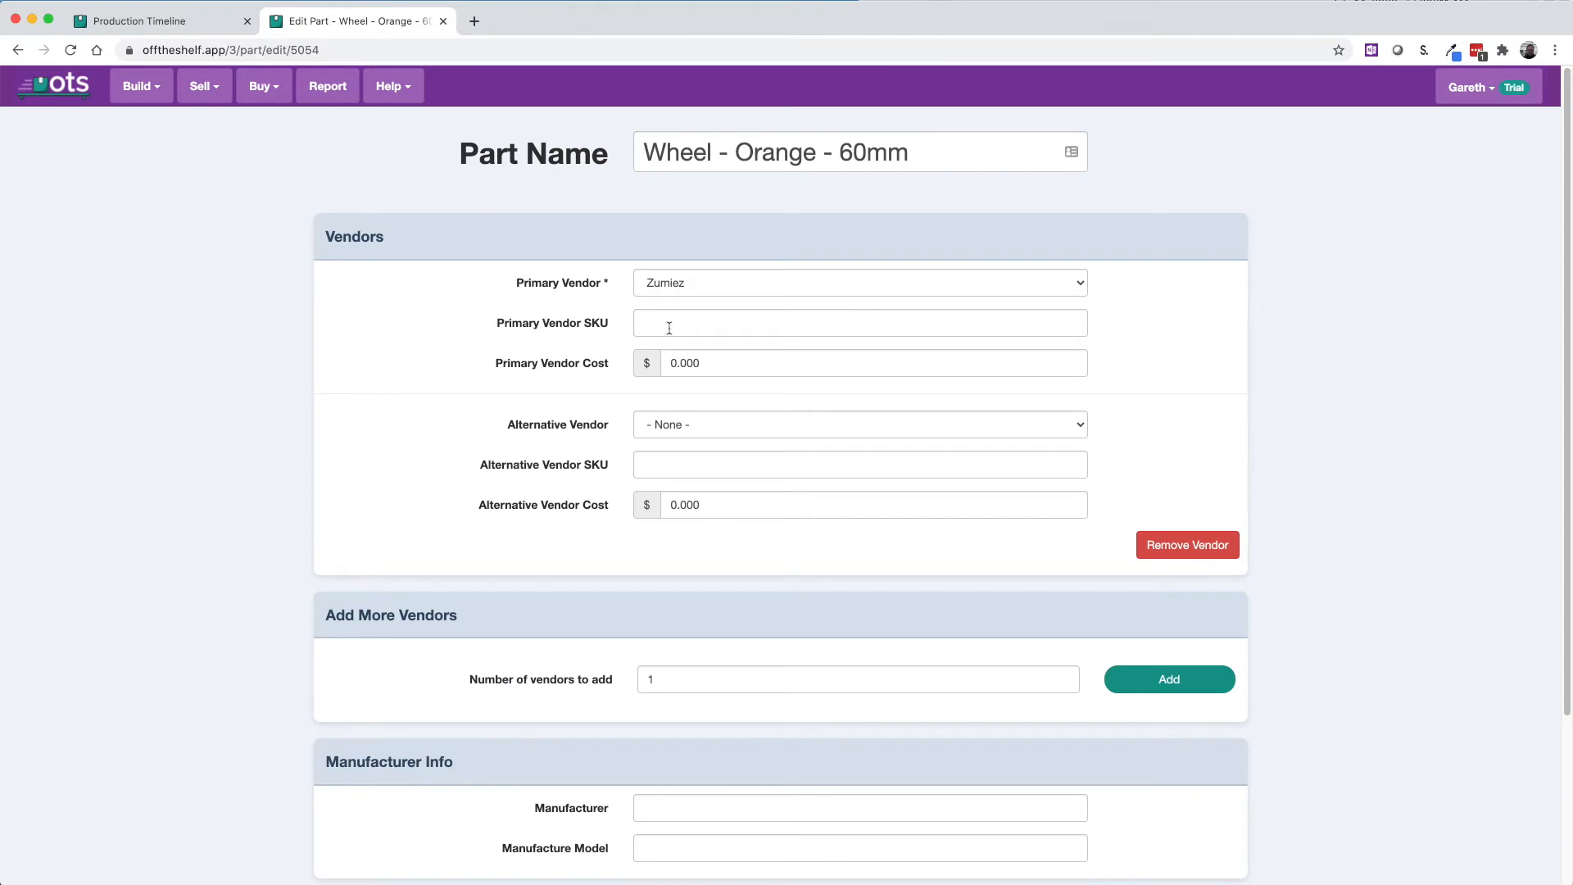
{"action": "left_click", "coordinate": [669, 328]}
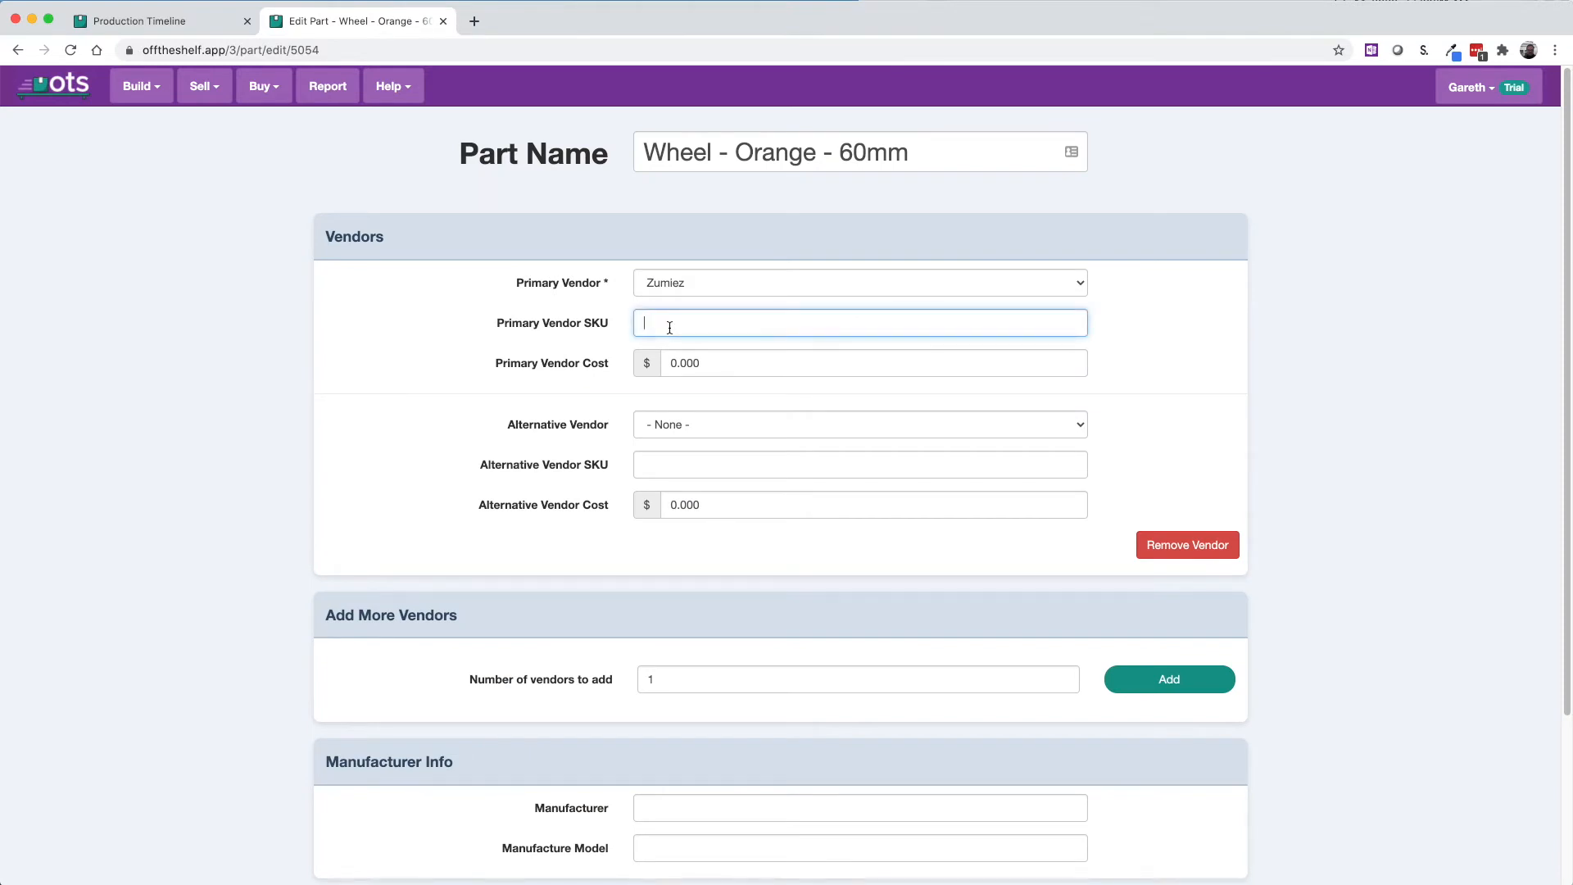
{"action": "type", "text": "302403"}
{"action": "left_click", "coordinate": [712, 357]}
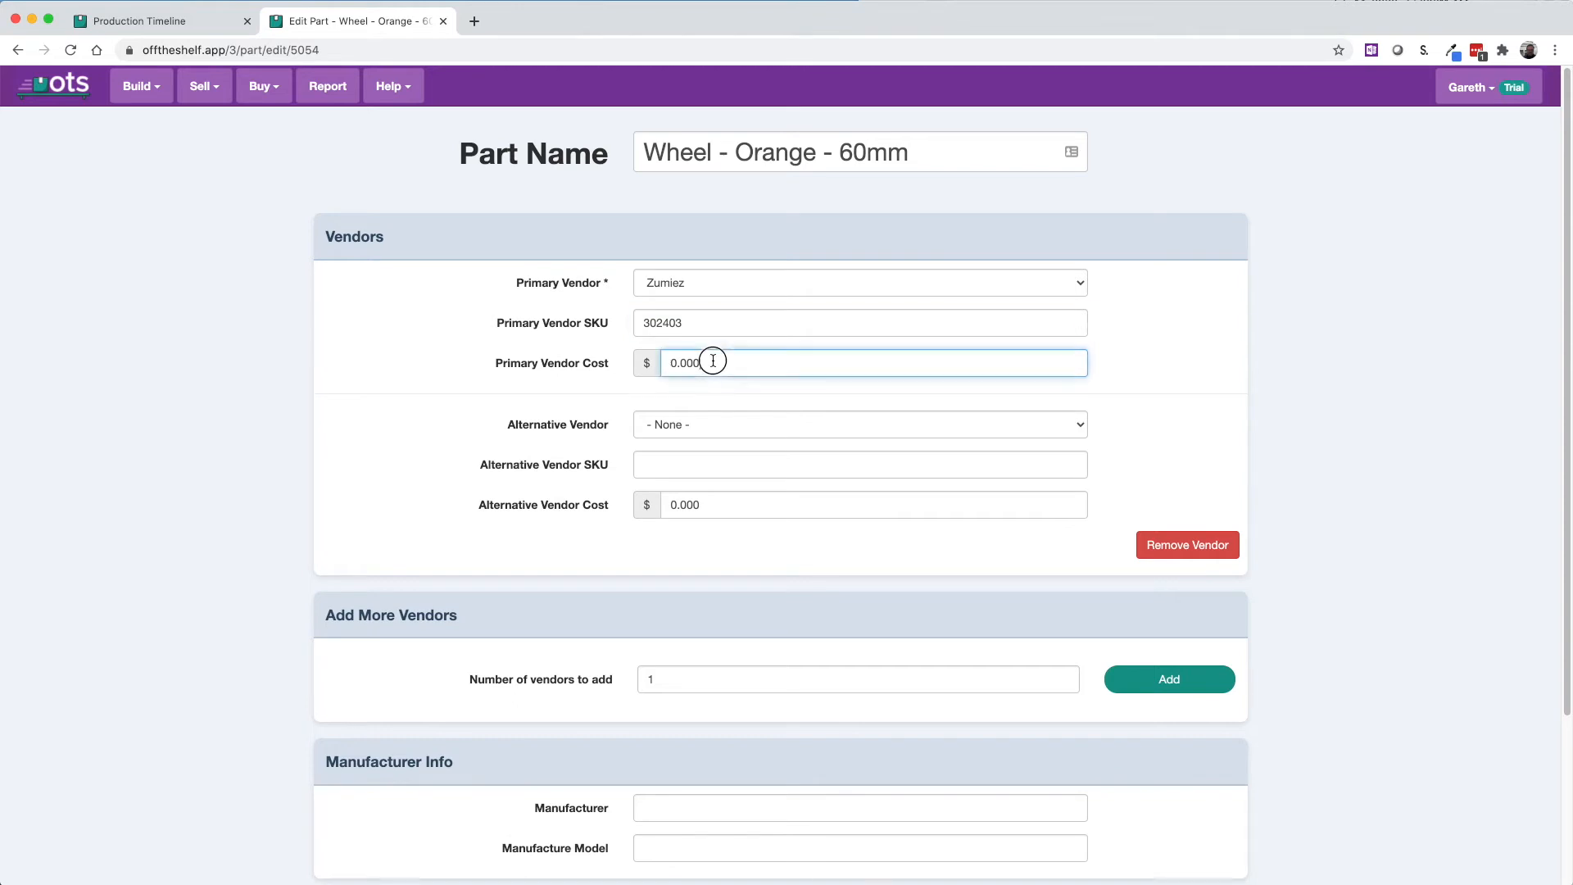
{"action": "type", "text": "24.99/4"}
{"action": "key", "text": "Tab"}
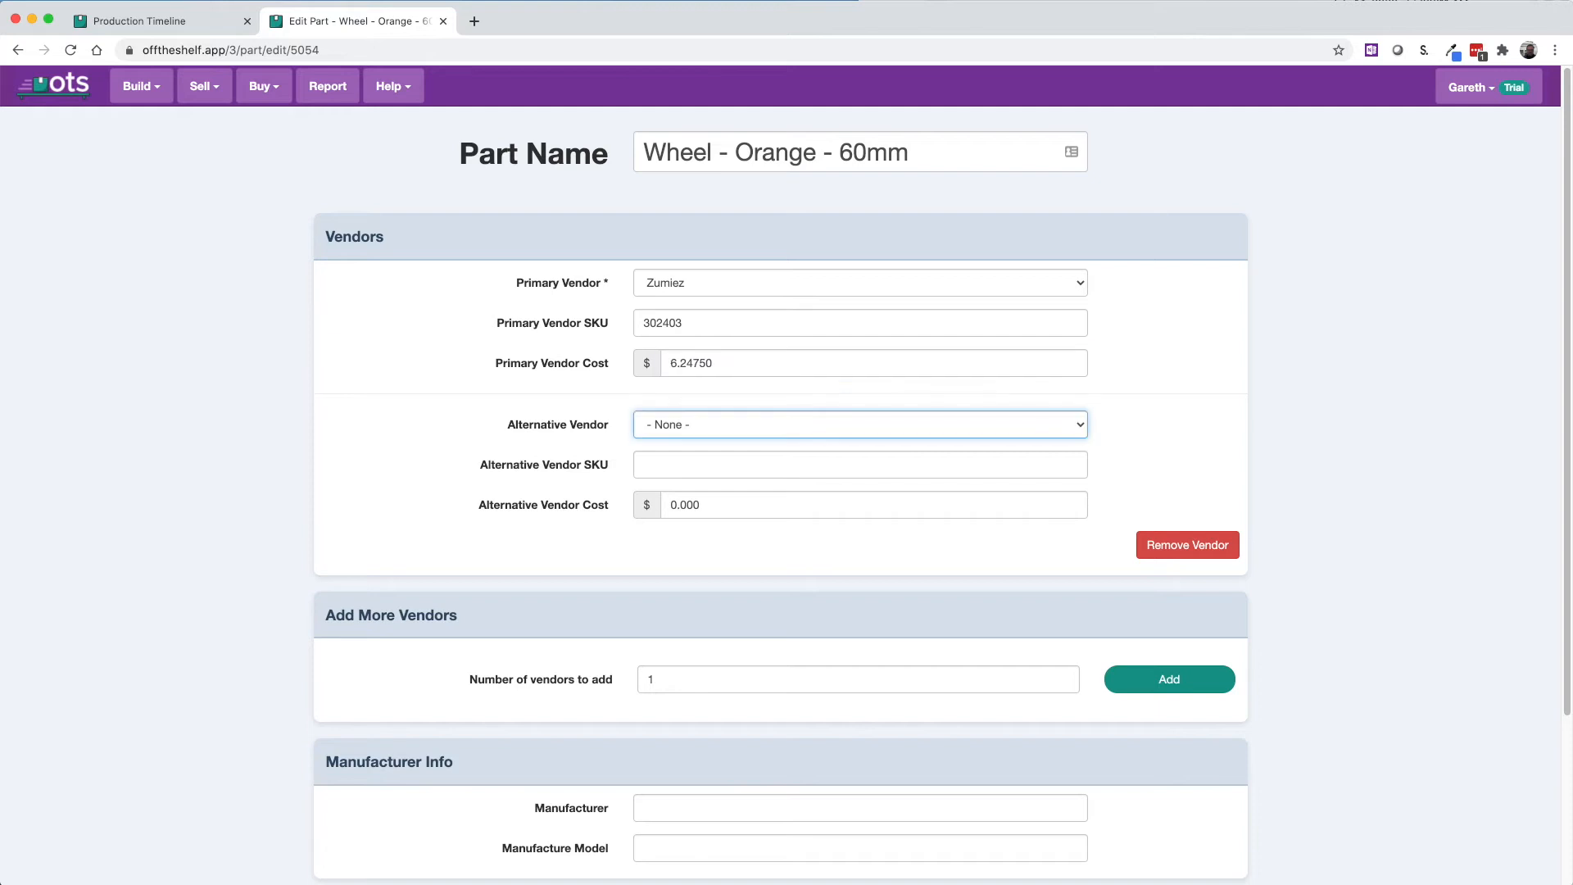
{"action": "scroll", "coordinate": [503, 428], "scroll_direction": "down", "scroll_amount": 5}
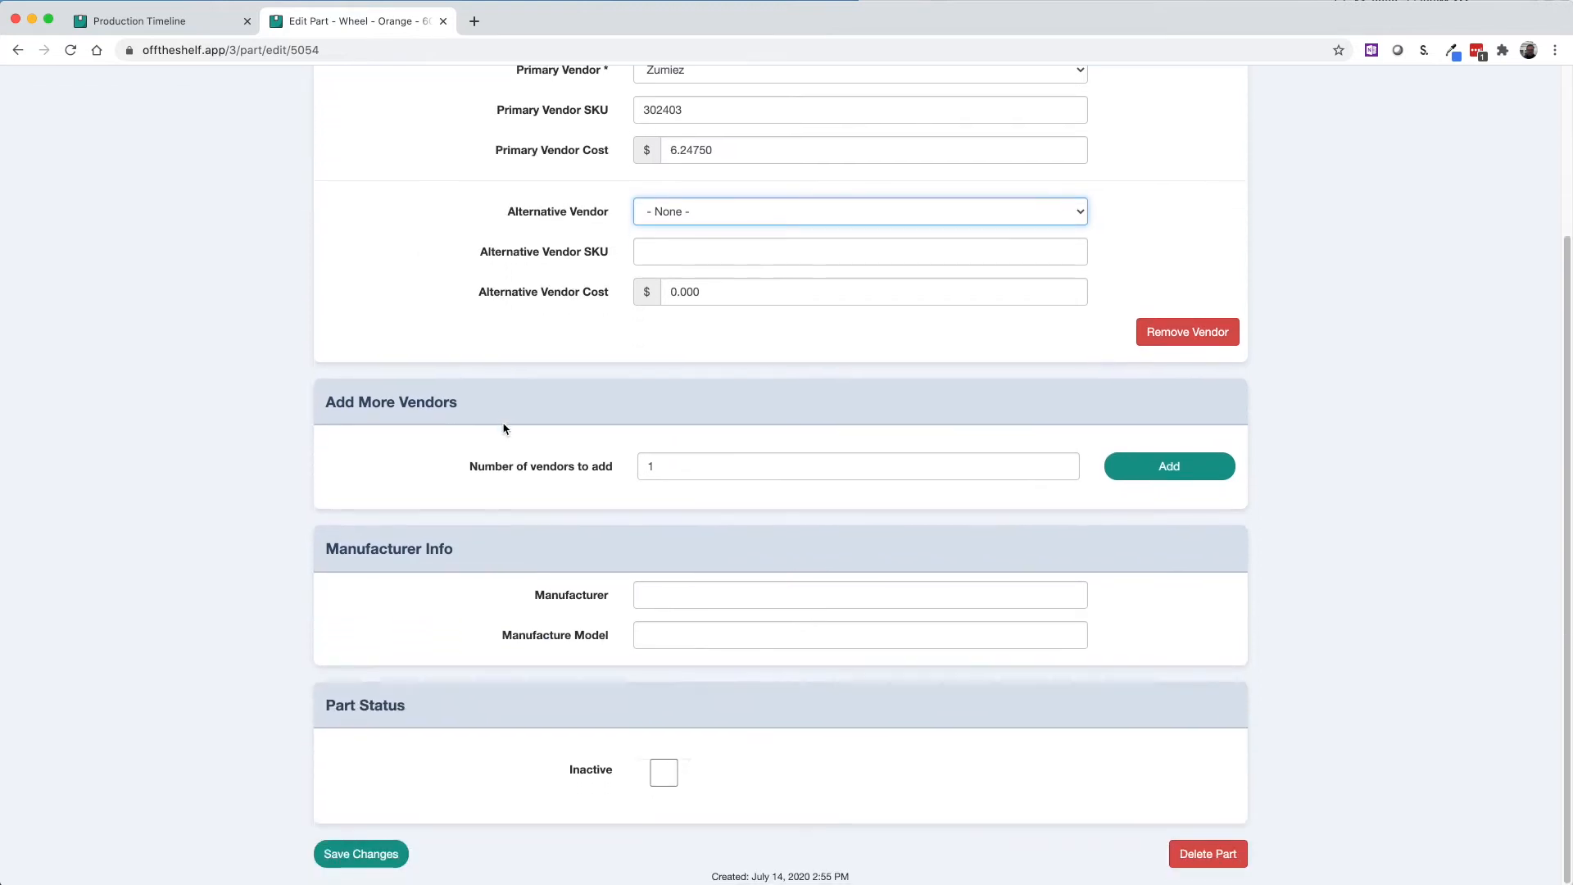
{"action": "left_click", "coordinate": [362, 852]}
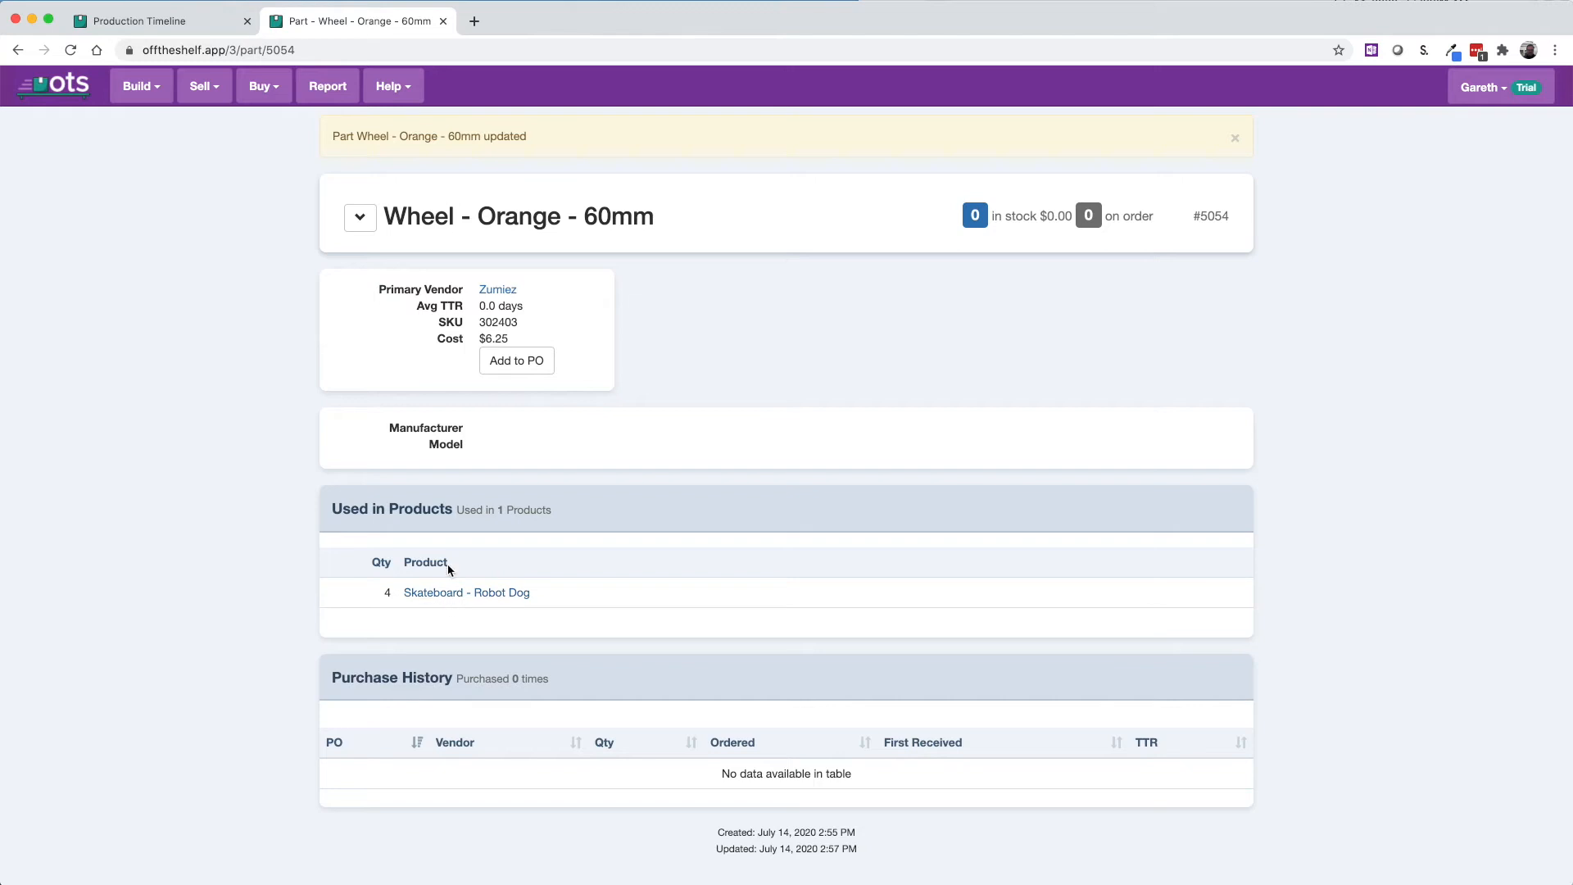
Set the estimated time to build of the Skateboard - Robot Dog product to 7/60 hours and save the product
{"action": "left_click", "coordinate": [453, 592]}
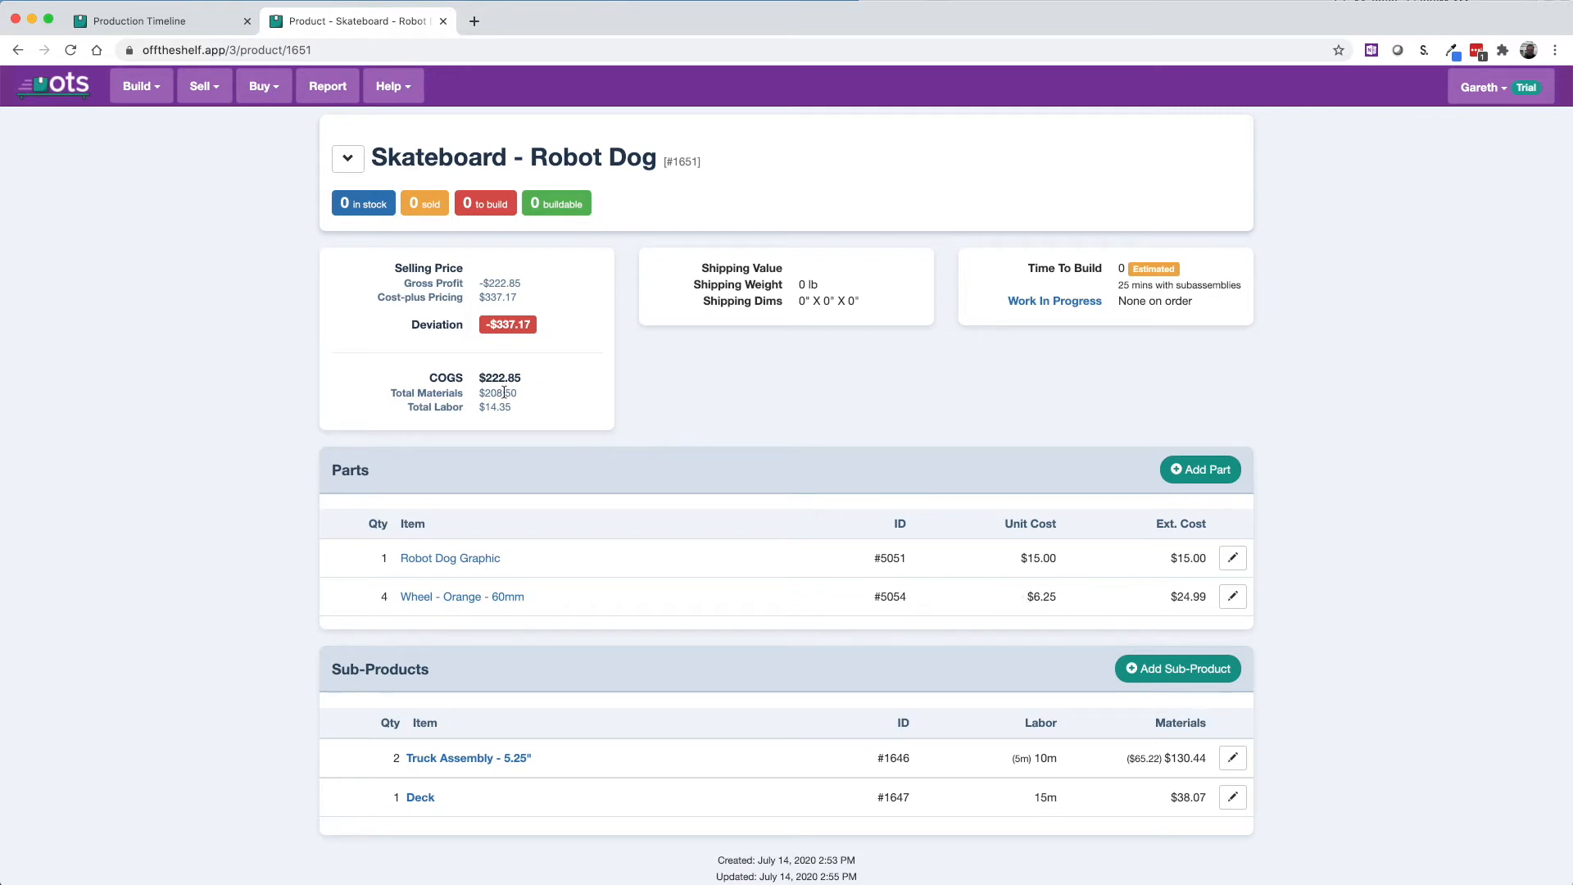
{"action": "left_click", "coordinate": [351, 162]}
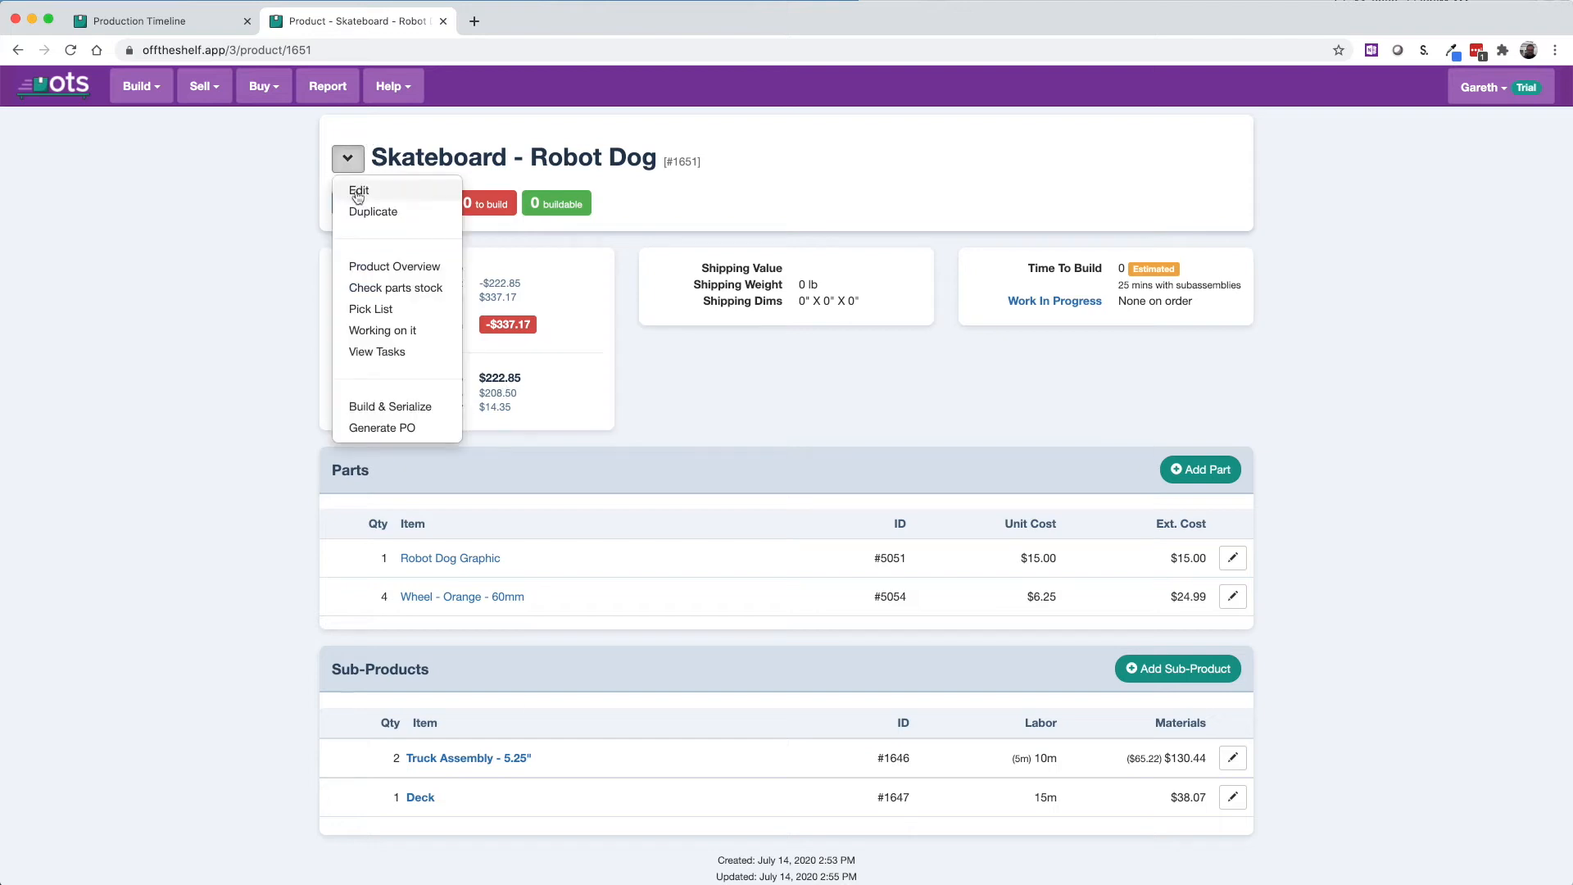
{"action": "left_click", "coordinate": [356, 193]}
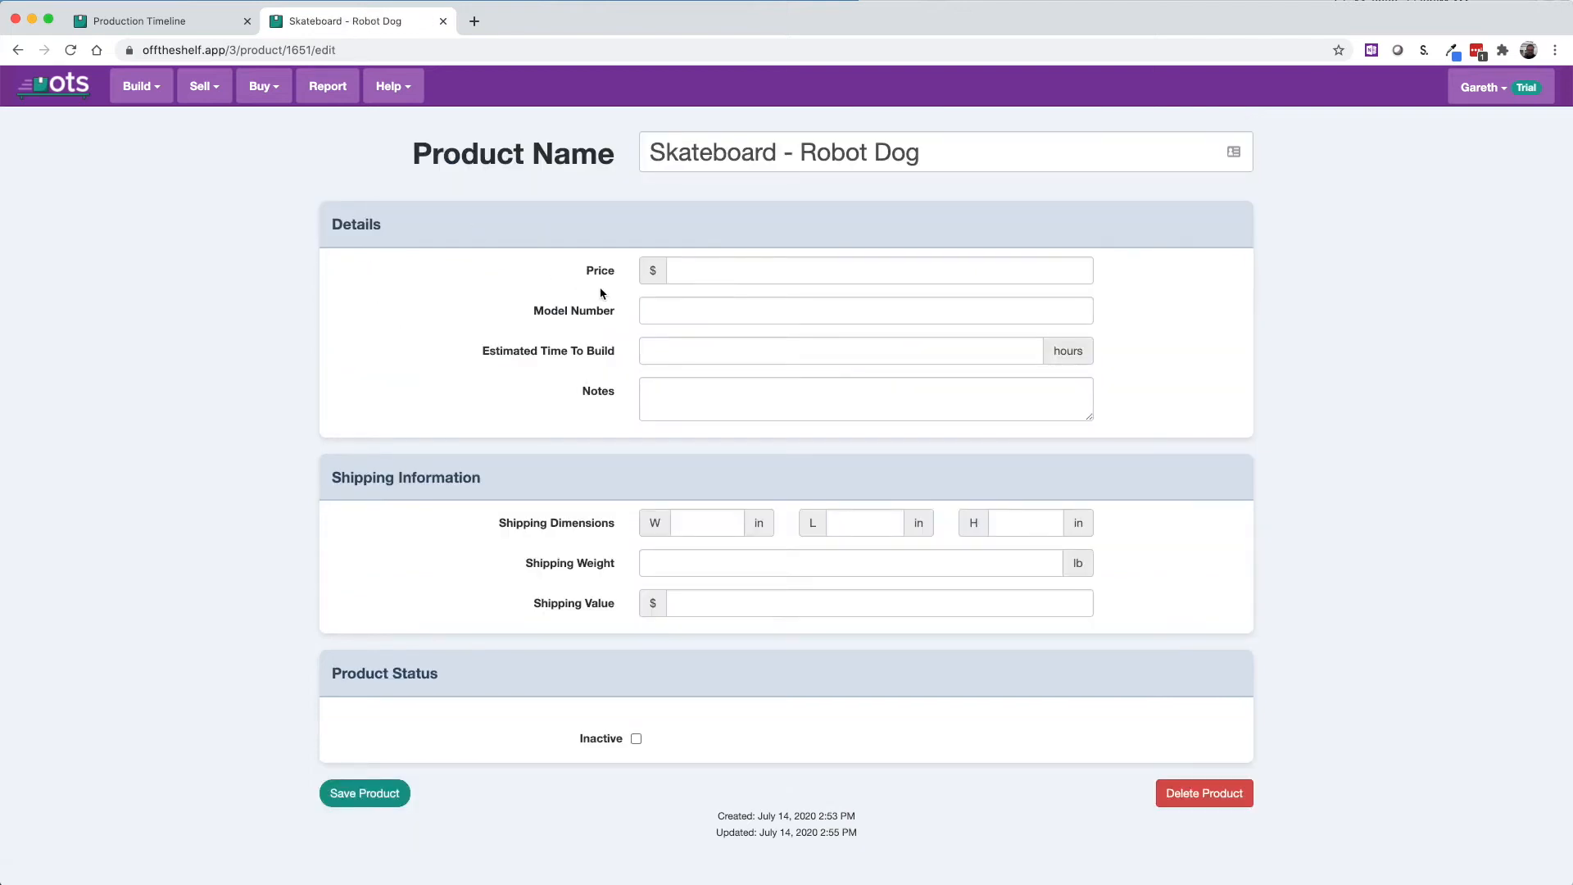
{"action": "left_click", "coordinate": [707, 350]}
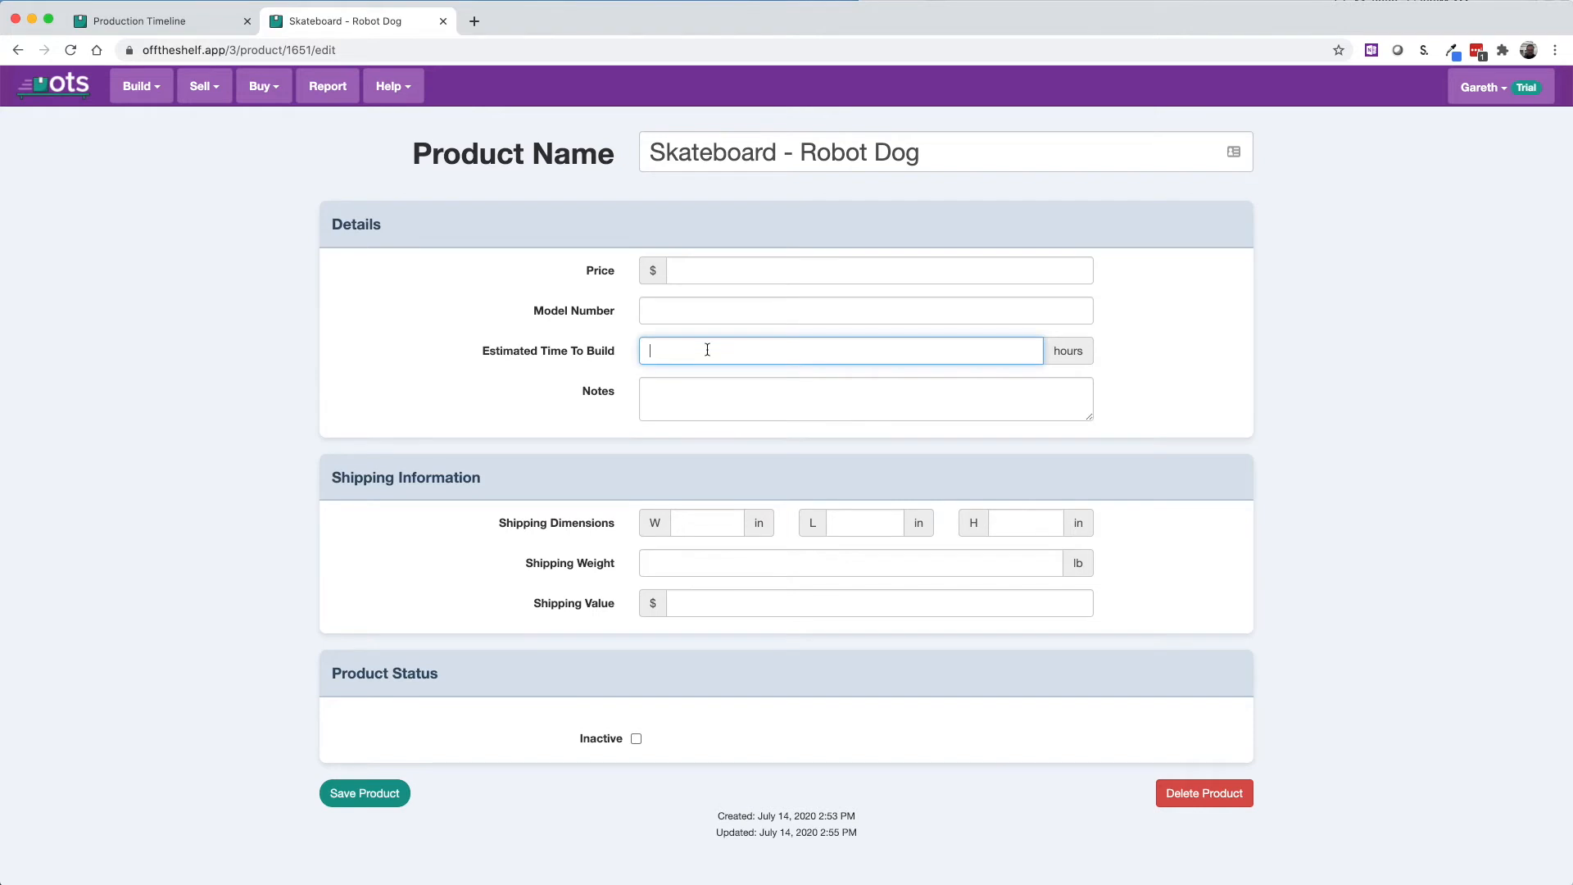
{"action": "type", "text": "7/60"}
{"action": "key", "text": "Tab"}
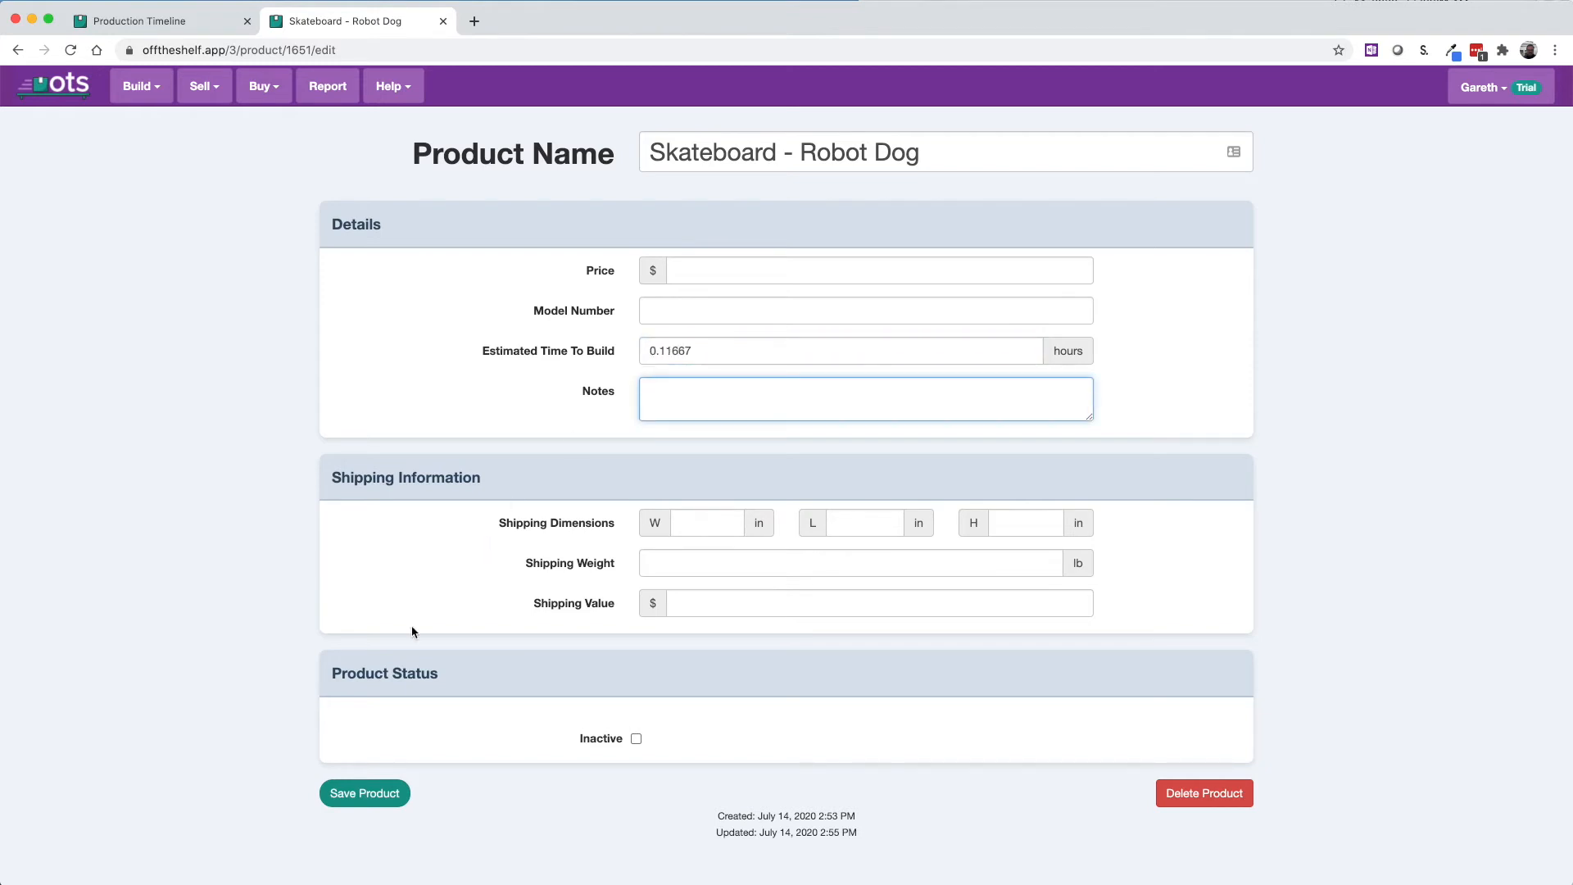
{"action": "left_click", "coordinate": [345, 795]}
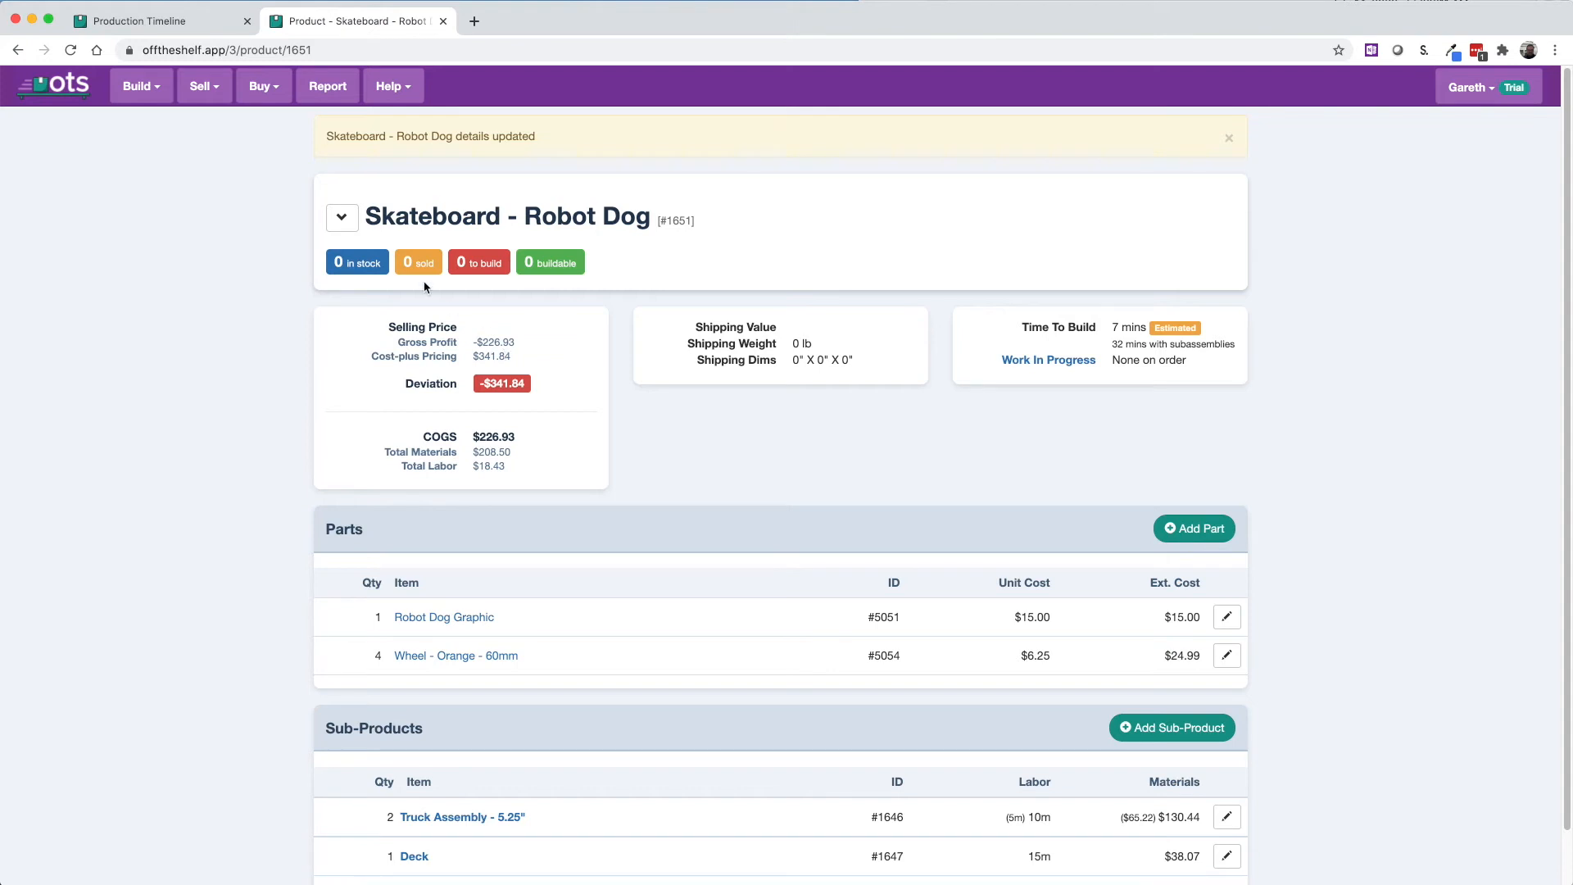
Set the price of Skateboard - Robot Dog to $350 and save the product
{"action": "left_click", "coordinate": [342, 218]}
{"action": "left_click", "coordinate": [353, 247]}
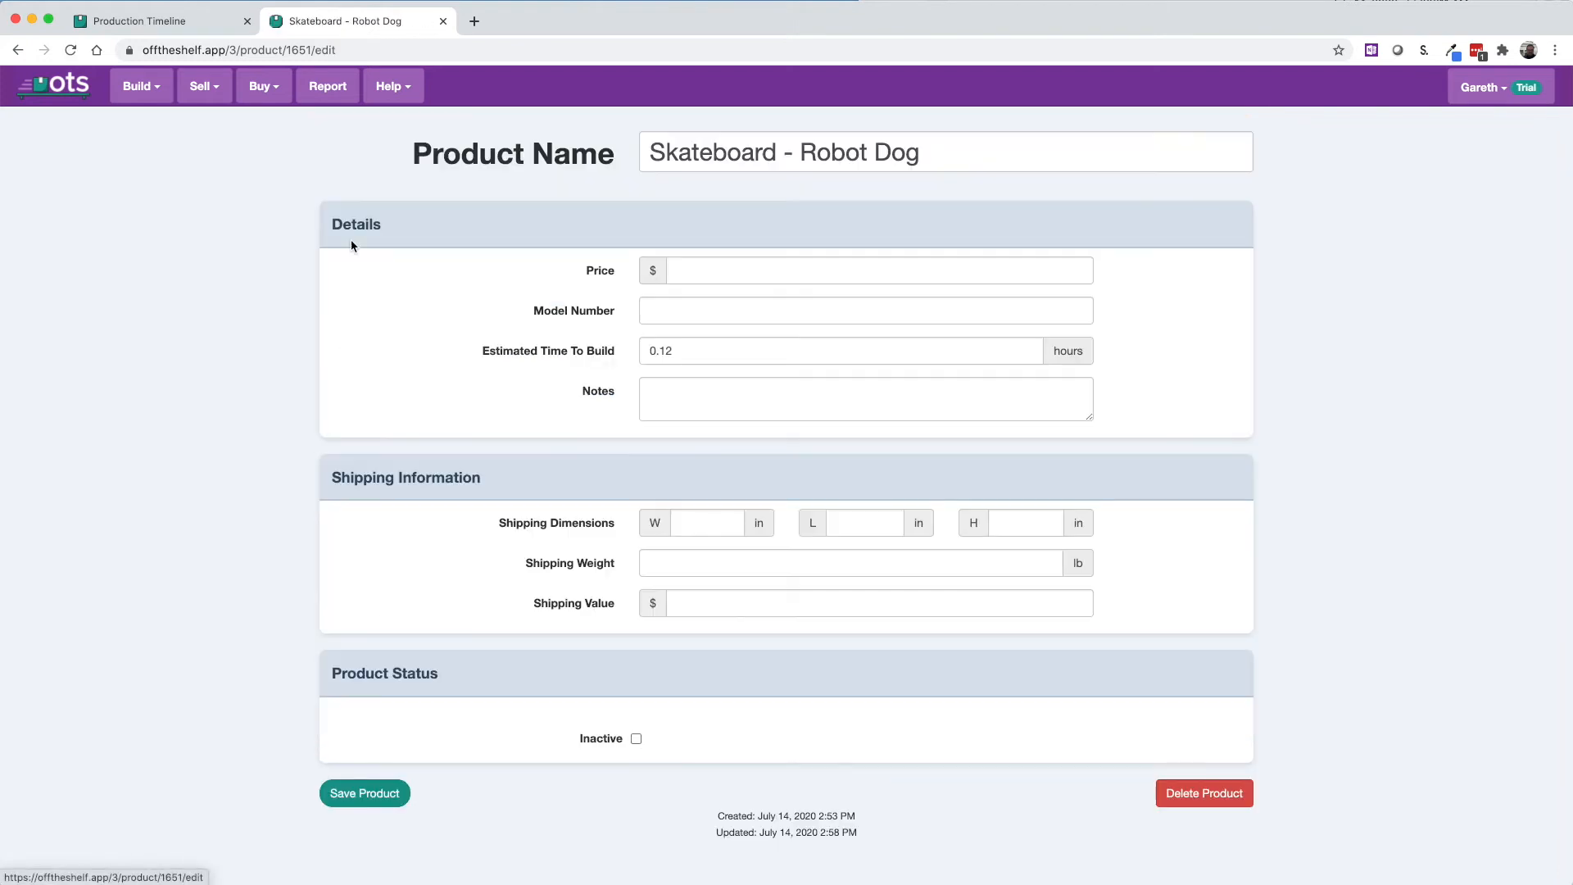
{"action": "left_click", "coordinate": [713, 271]}
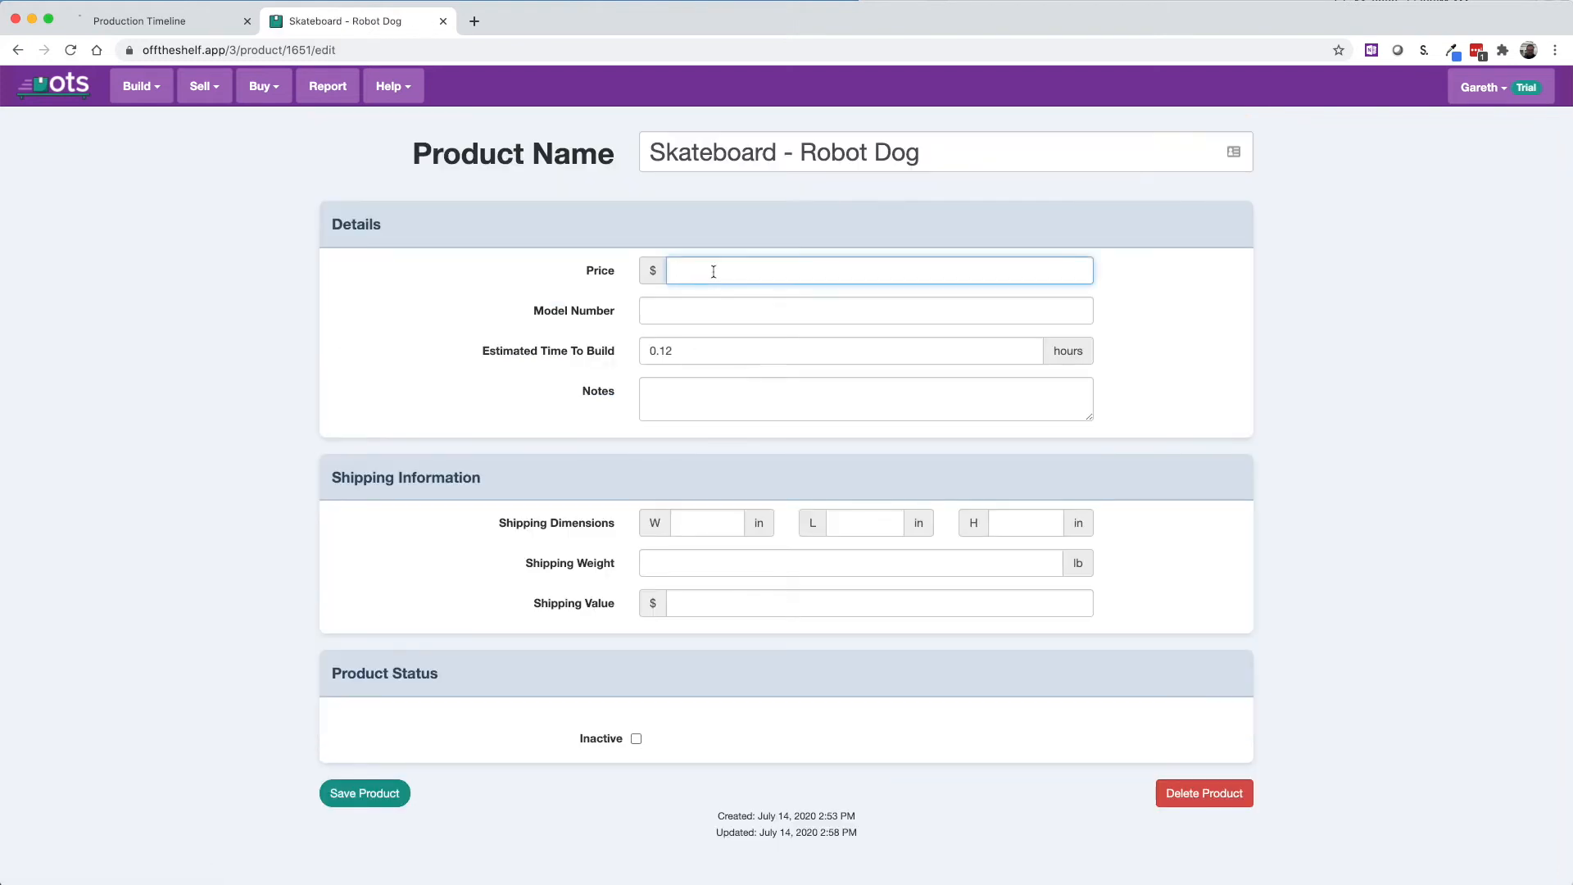
{"action": "type", "text": "350"}
{"action": "left_click", "coordinate": [385, 794]}
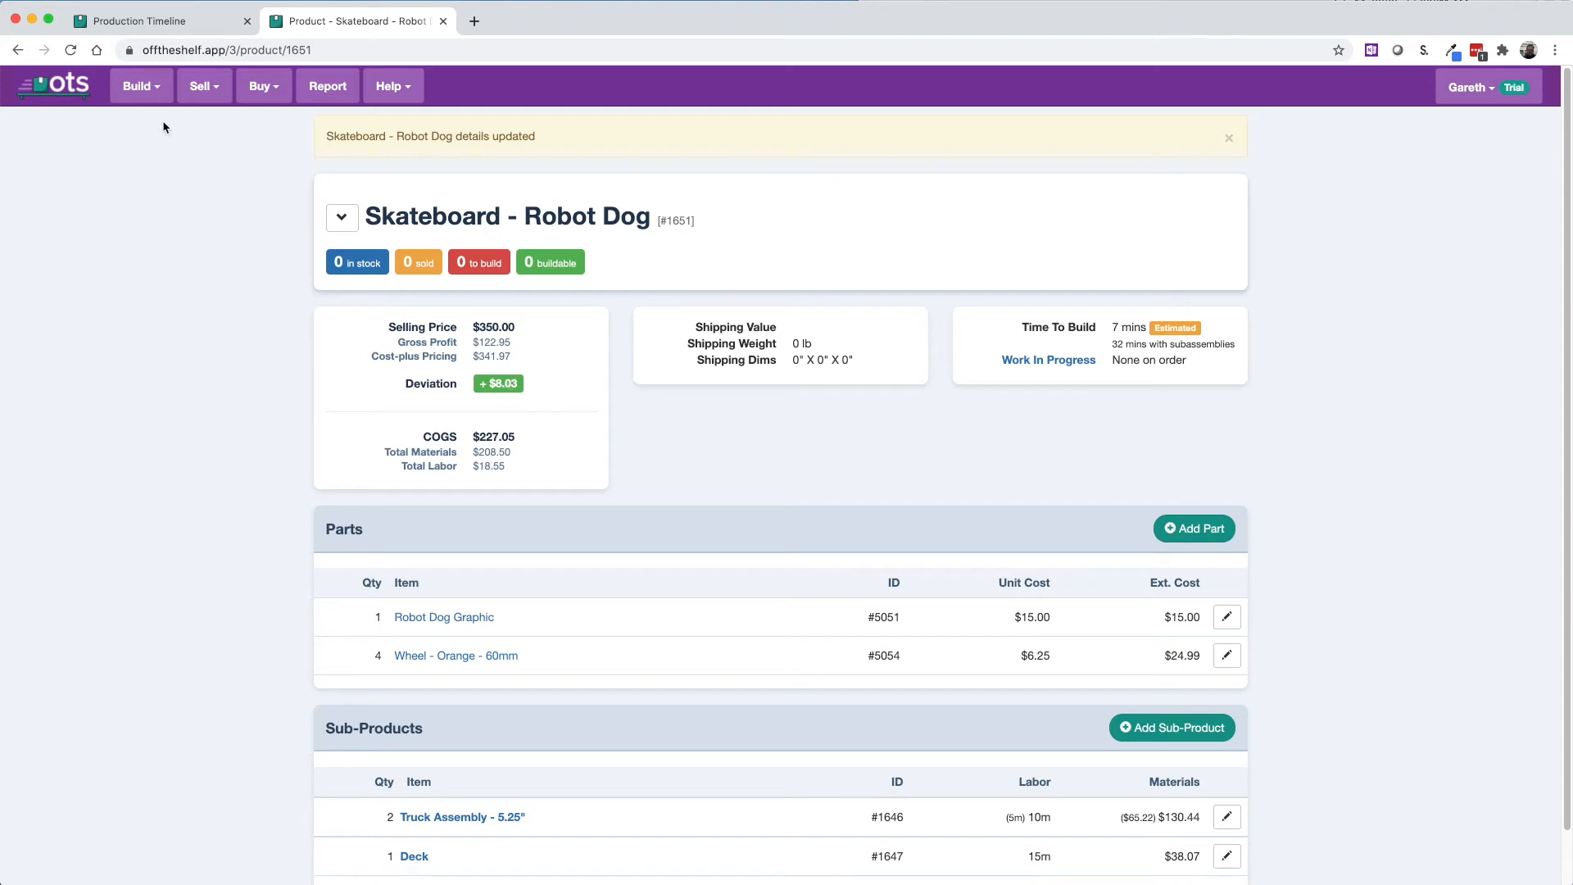
Create a new sales order for the customer Skate Forever, Work Whenever
{"action": "left_click", "coordinate": [204, 98]}
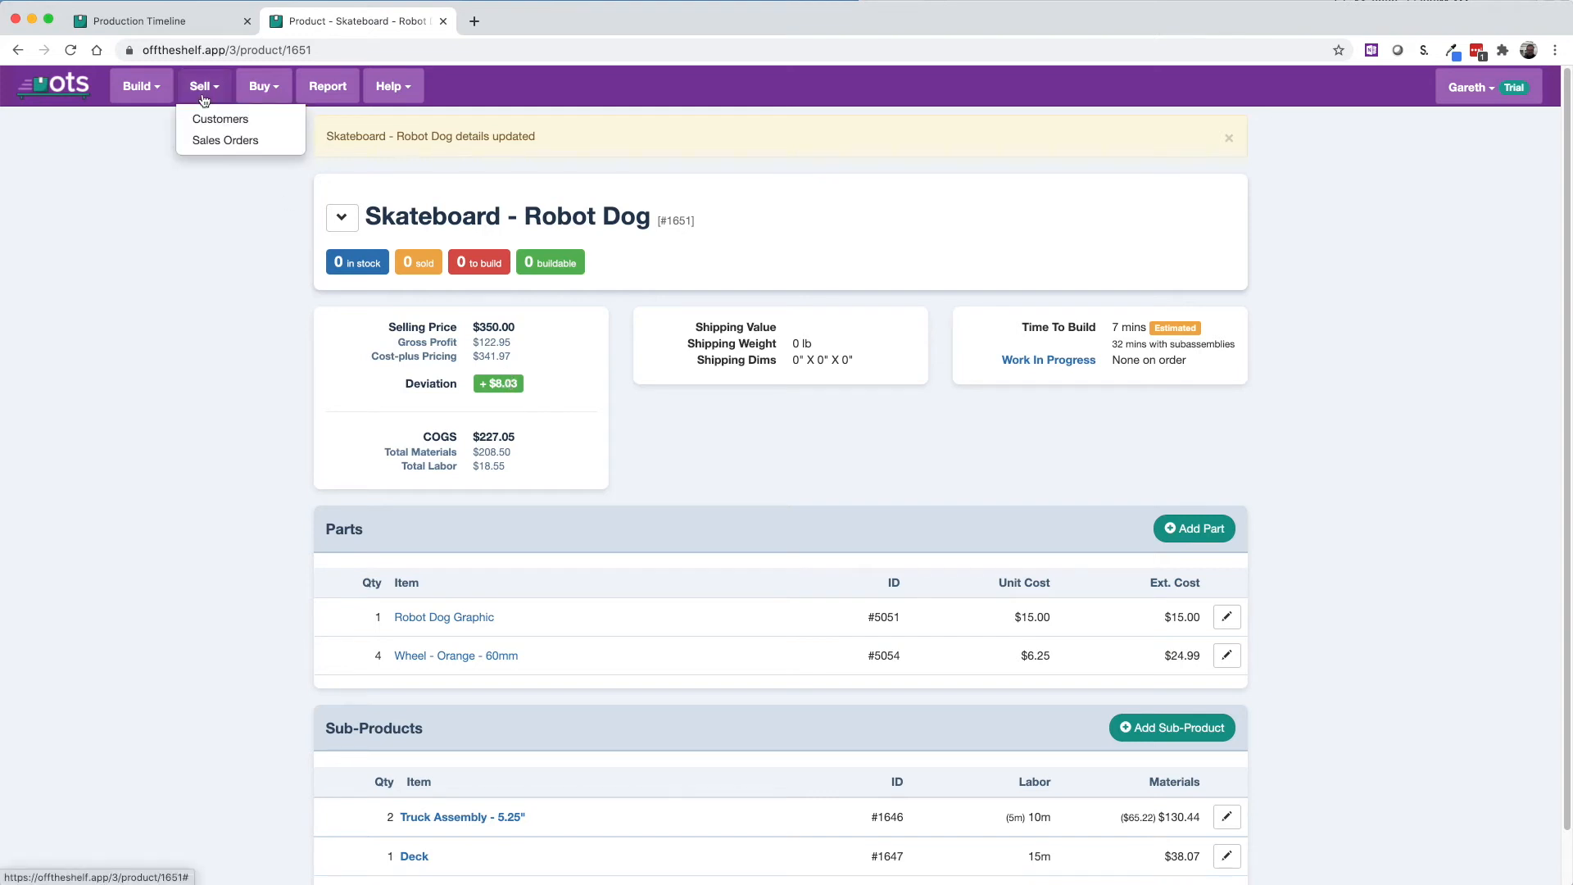
{"action": "left_click", "coordinate": [209, 140]}
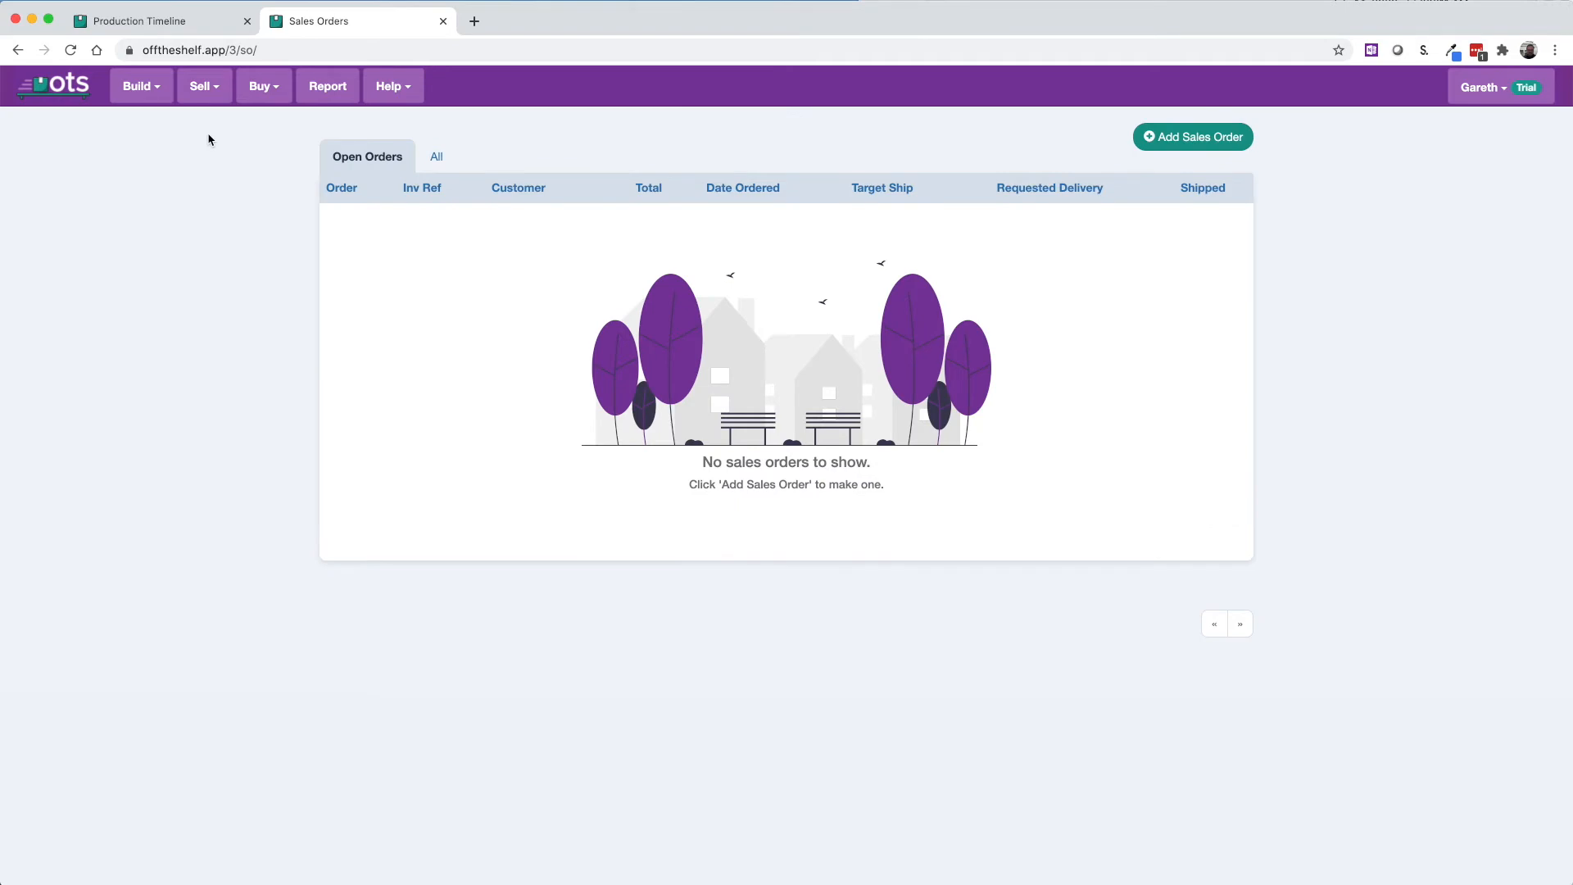
{"action": "left_click", "coordinate": [1180, 139]}
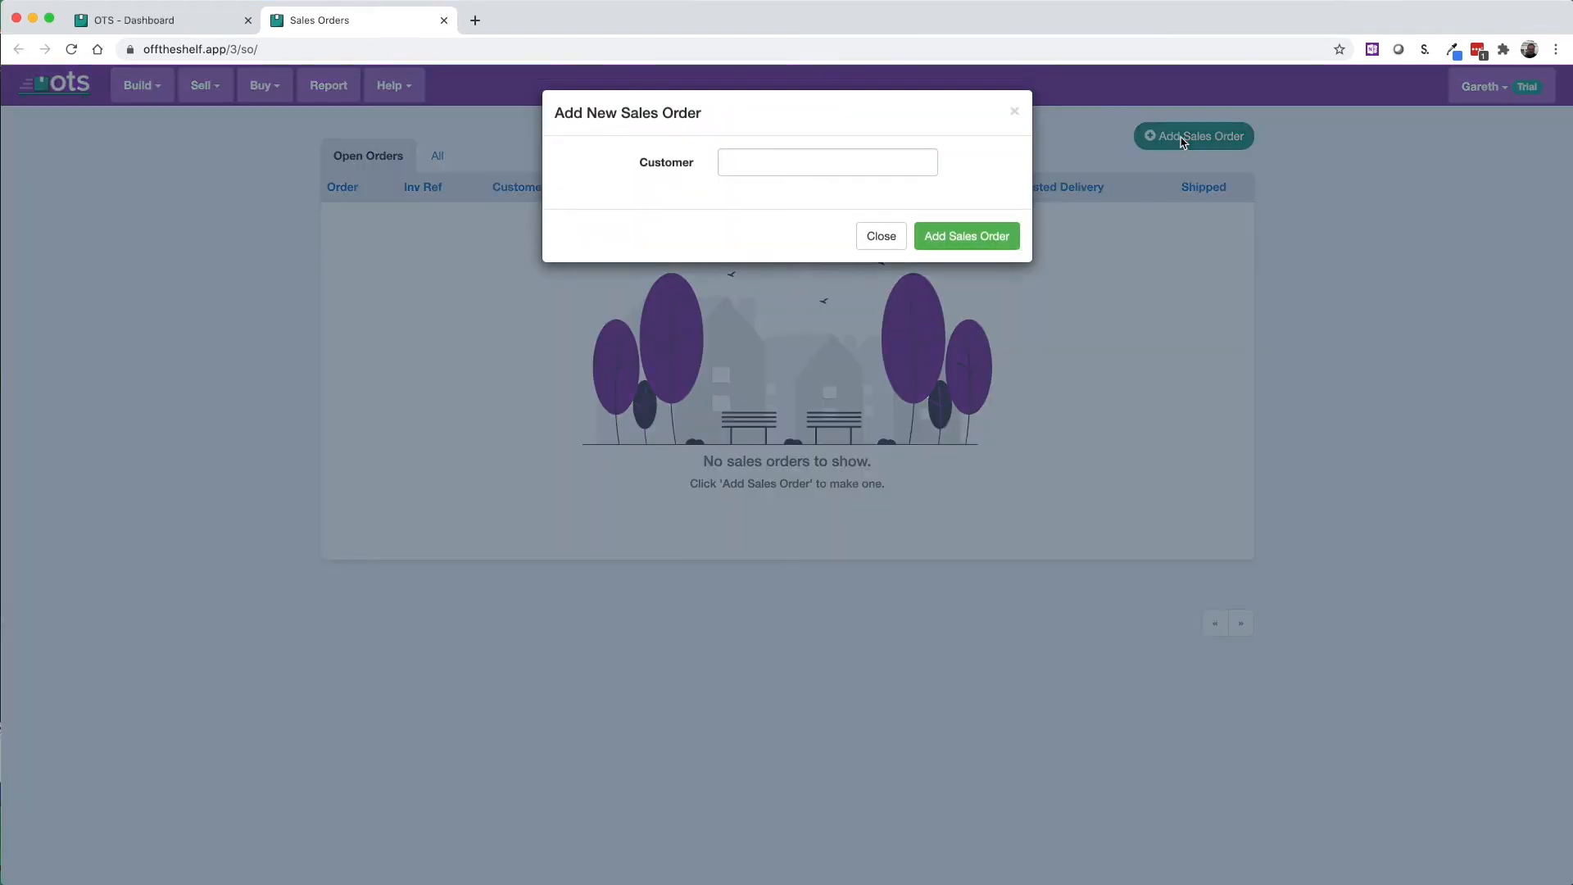
{"action": "left_click", "coordinate": [854, 158]}
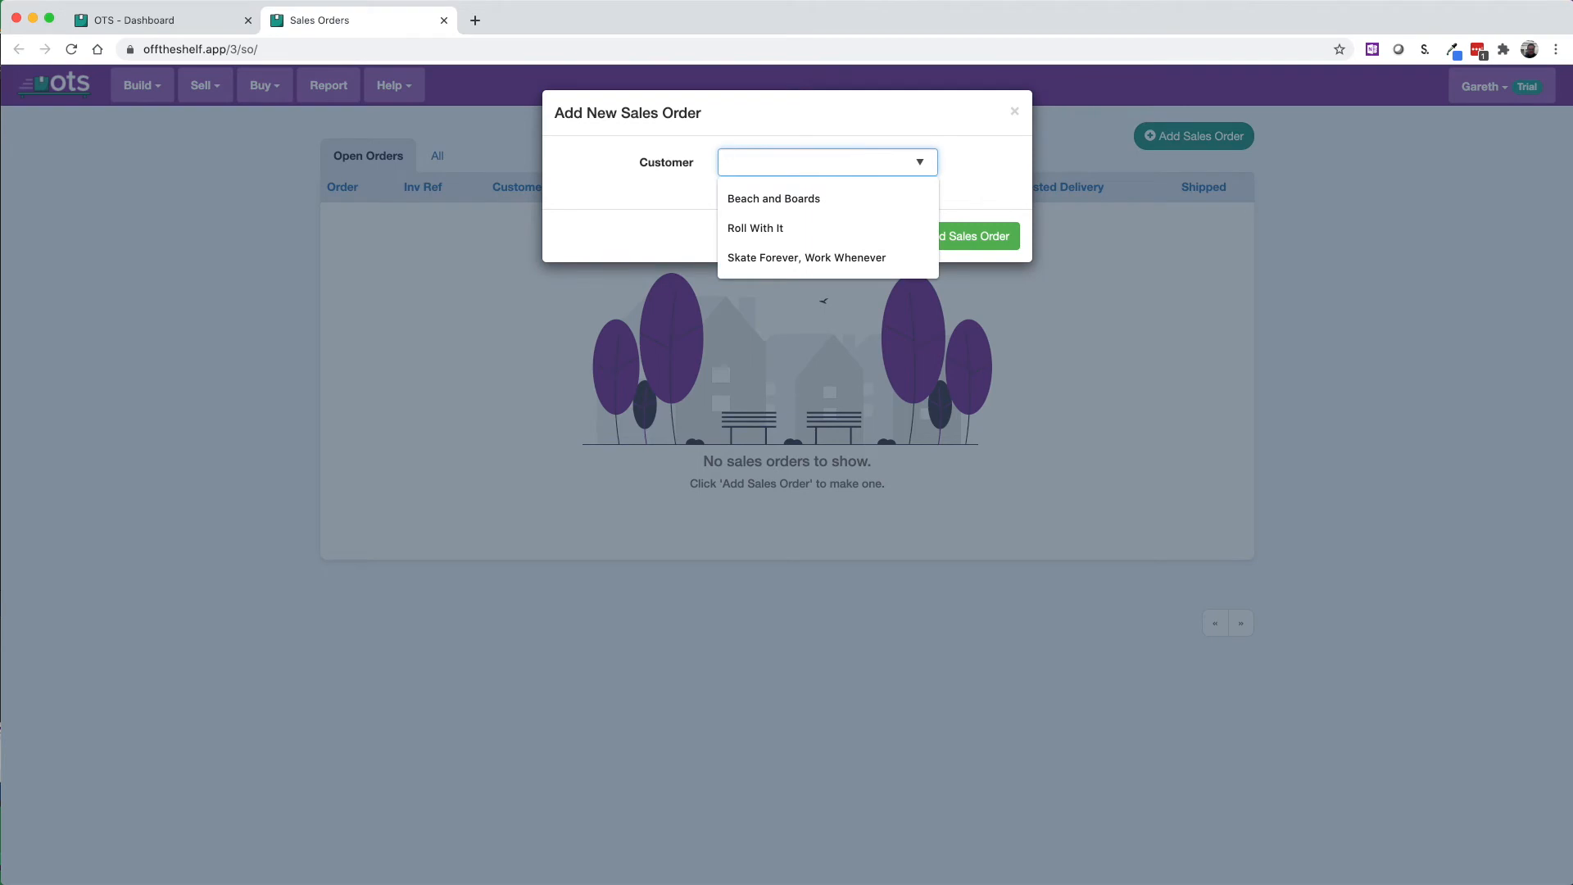
{"action": "type", "text": "sk"}
{"action": "left_click", "coordinate": [853, 199]}
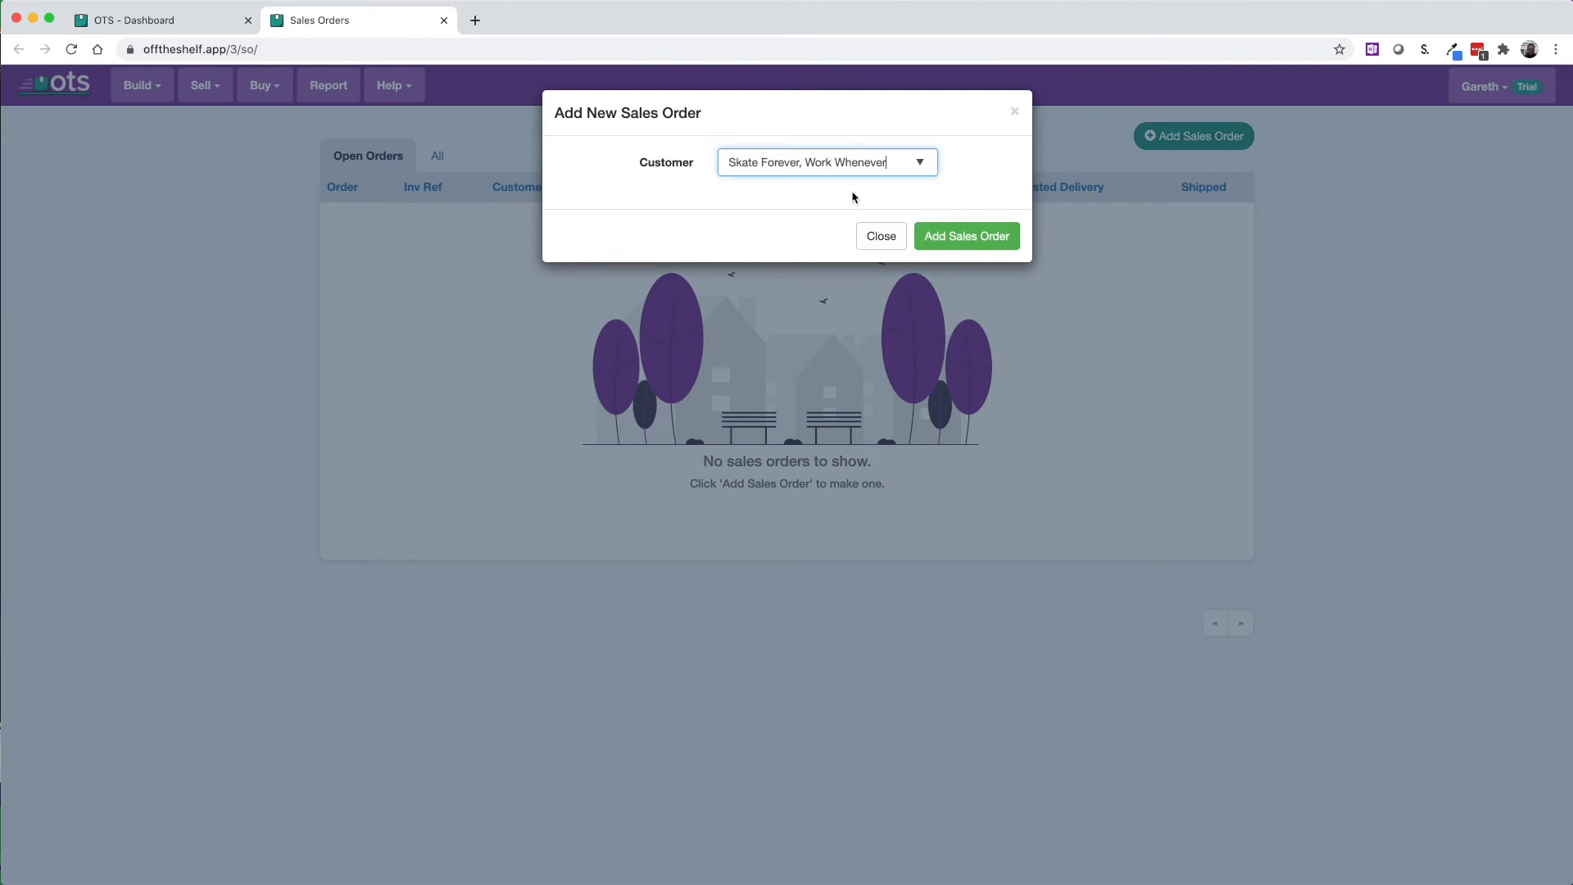
{"action": "left_click", "coordinate": [965, 239]}
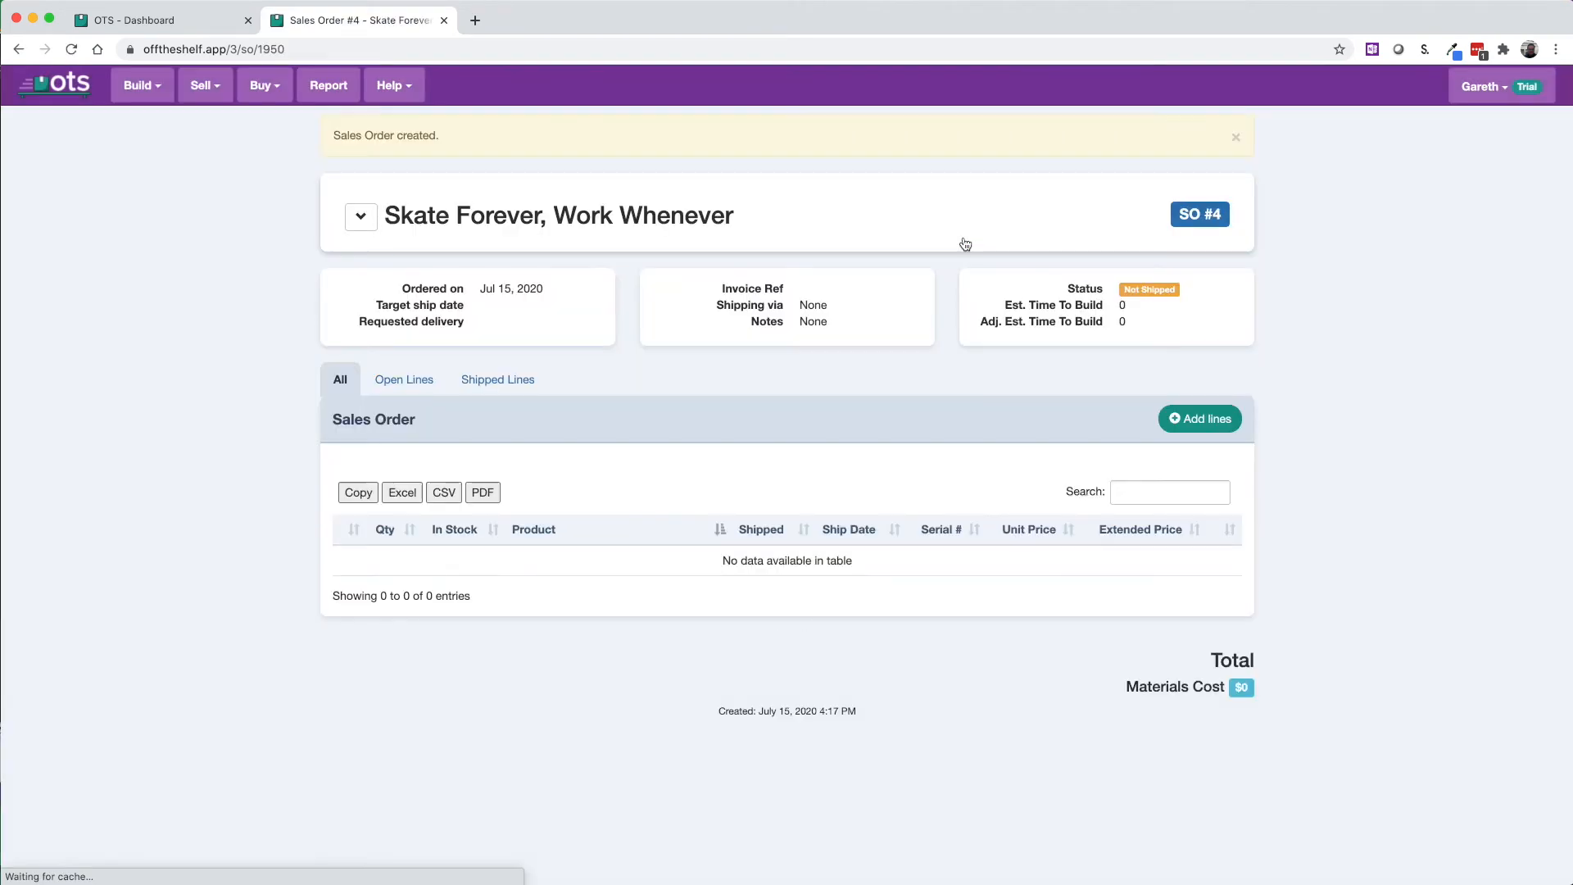
Add 20 Skateboard - Robot Dog and 4 Skateboard - Peace Sign to the sales order and finish adding lines
{"action": "left_click", "coordinate": [1186, 416]}
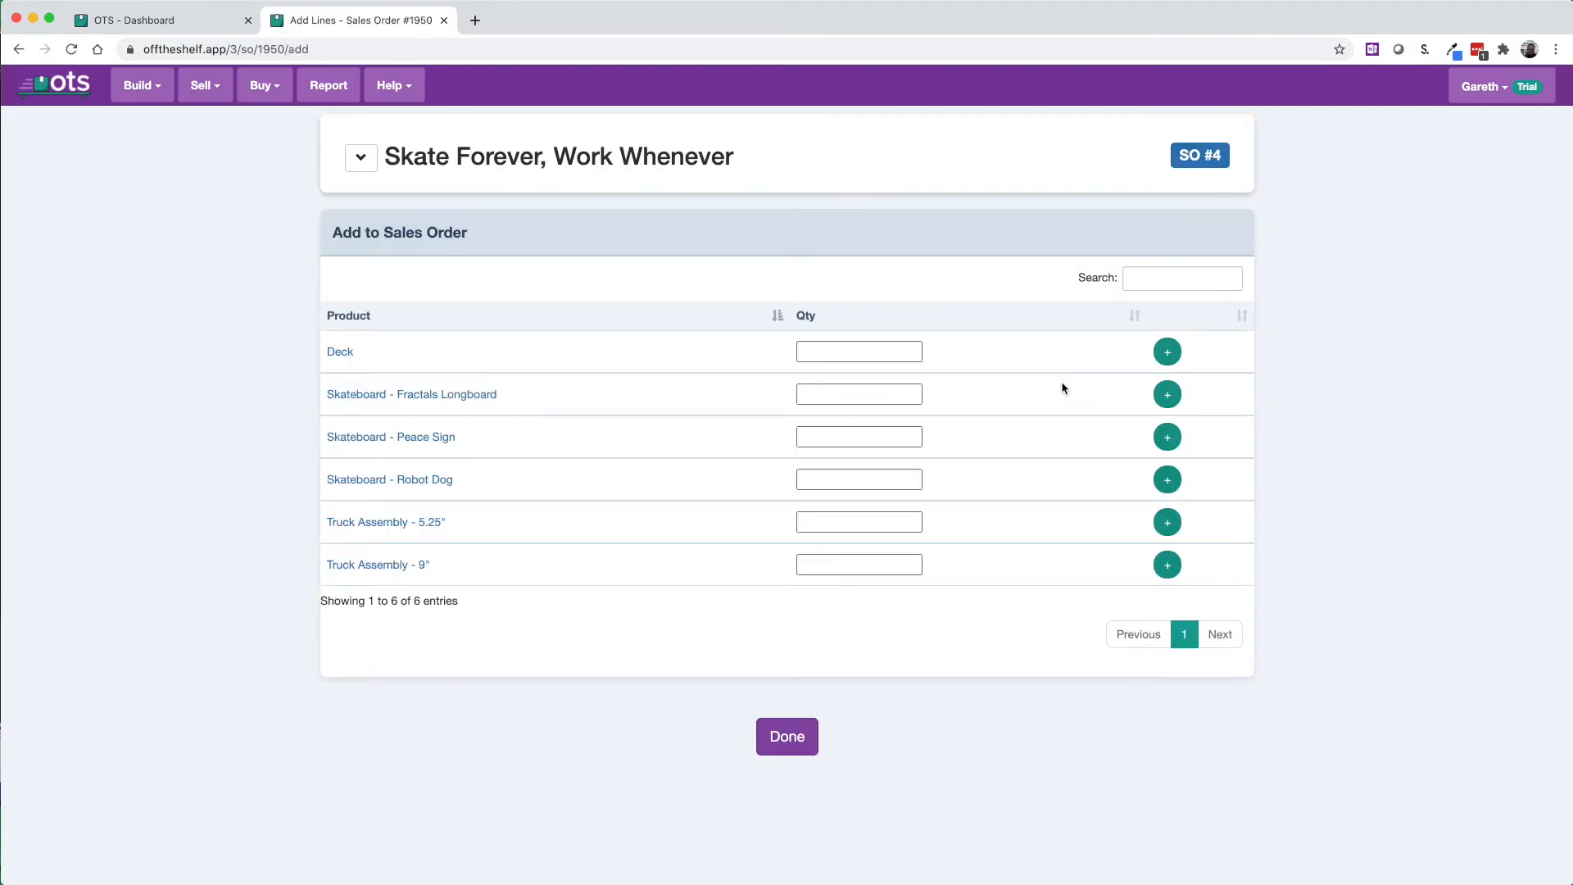
{"action": "left_click", "coordinate": [863, 473]}
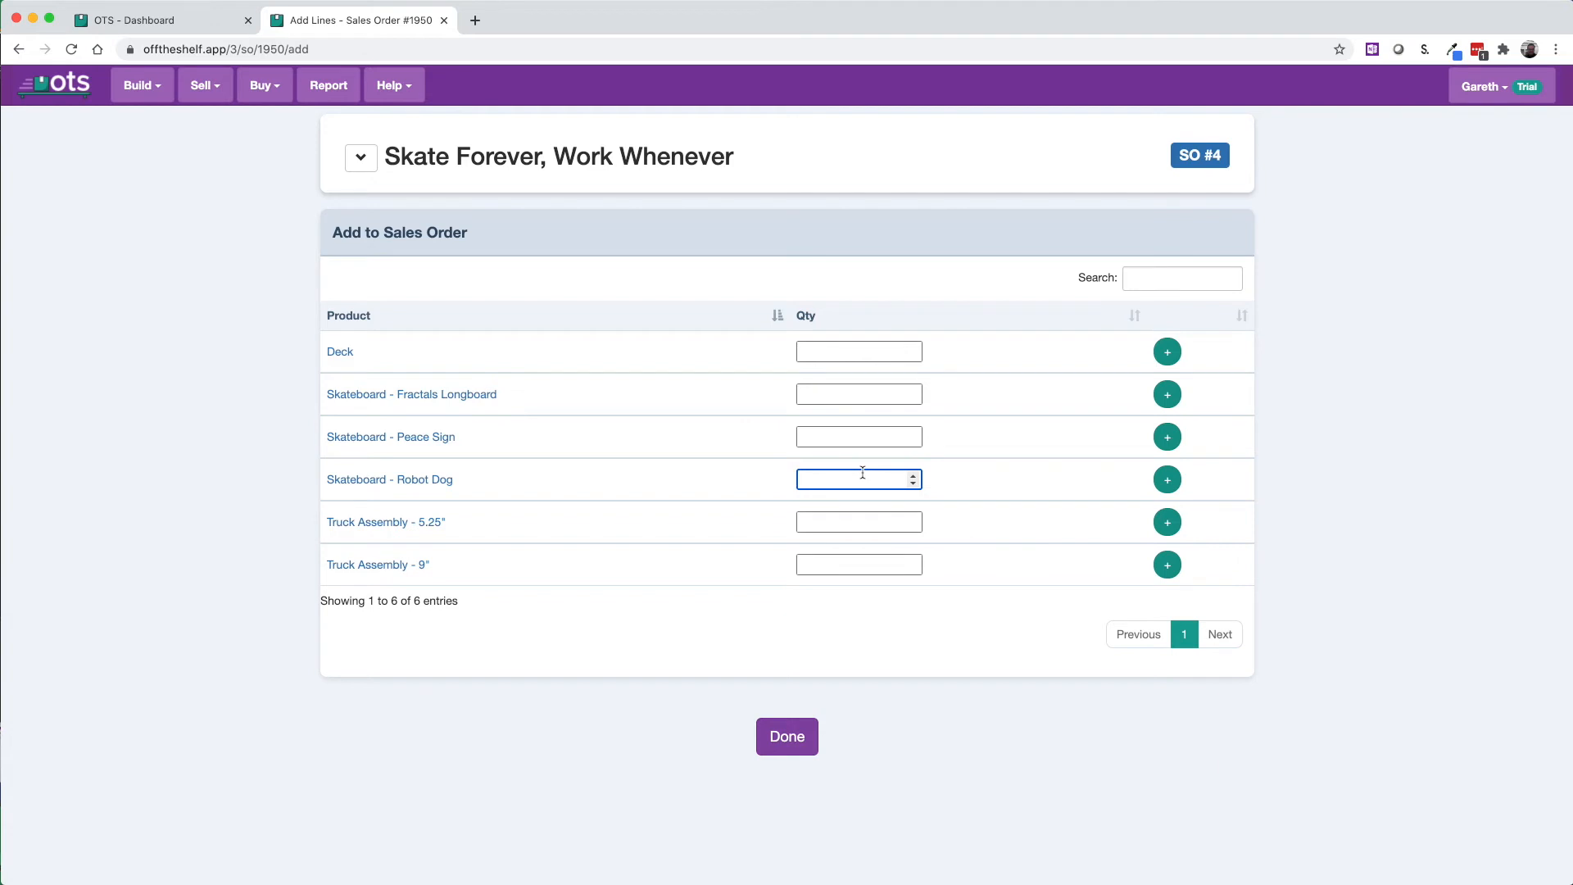
{"action": "type", "text": "20"}
{"action": "left_click", "coordinate": [1167, 480]}
{"action": "left_click", "coordinate": [891, 434]}
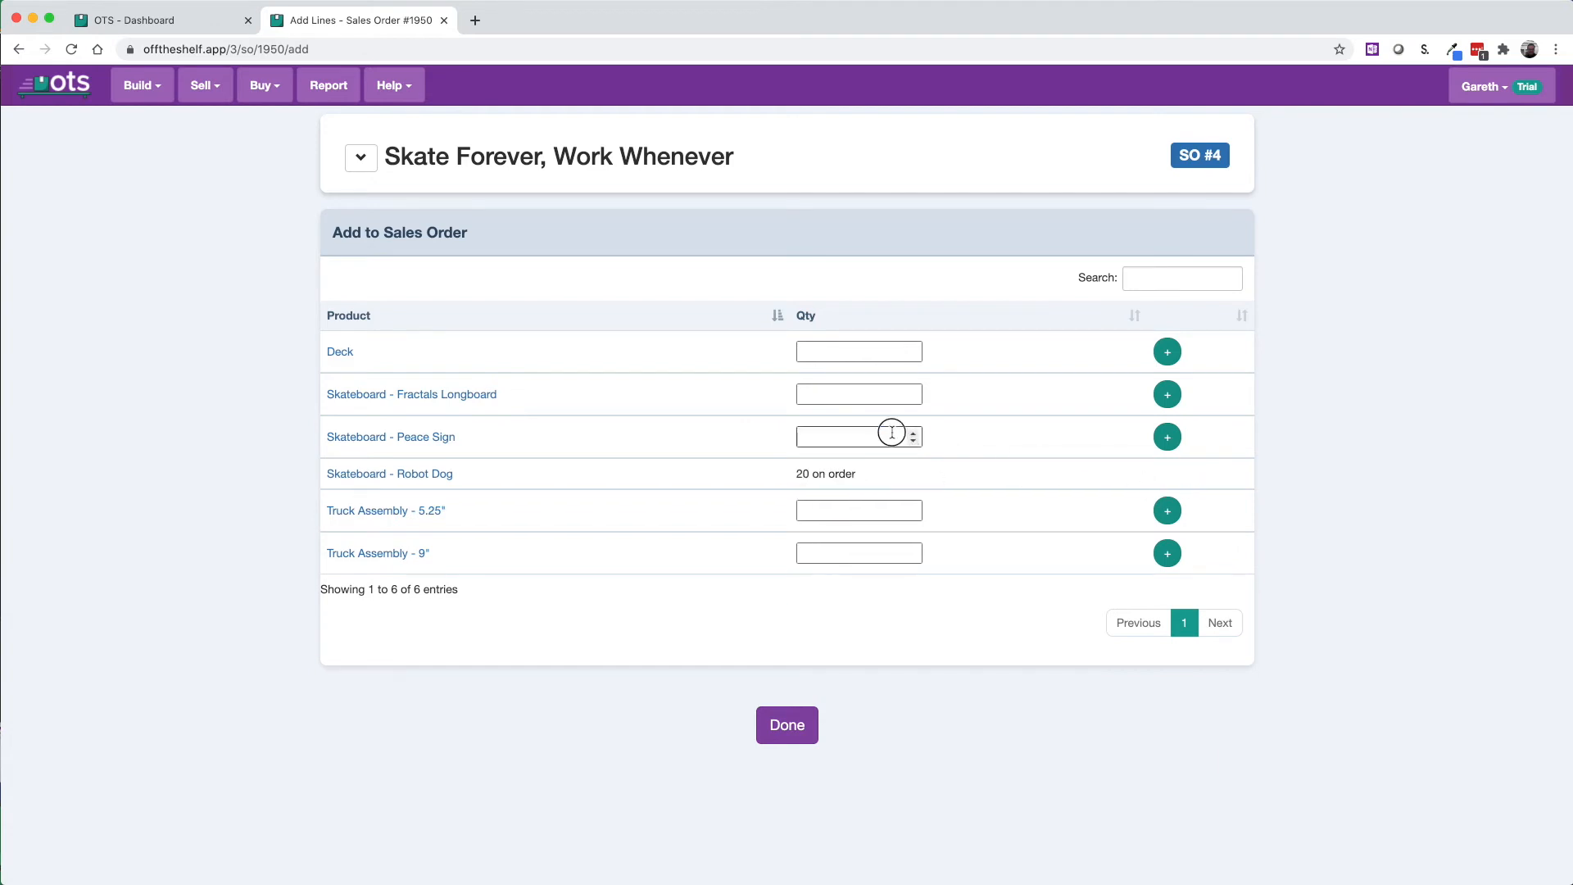
{"action": "type", "text": "4"}
{"action": "left_click", "coordinate": [1167, 436]}
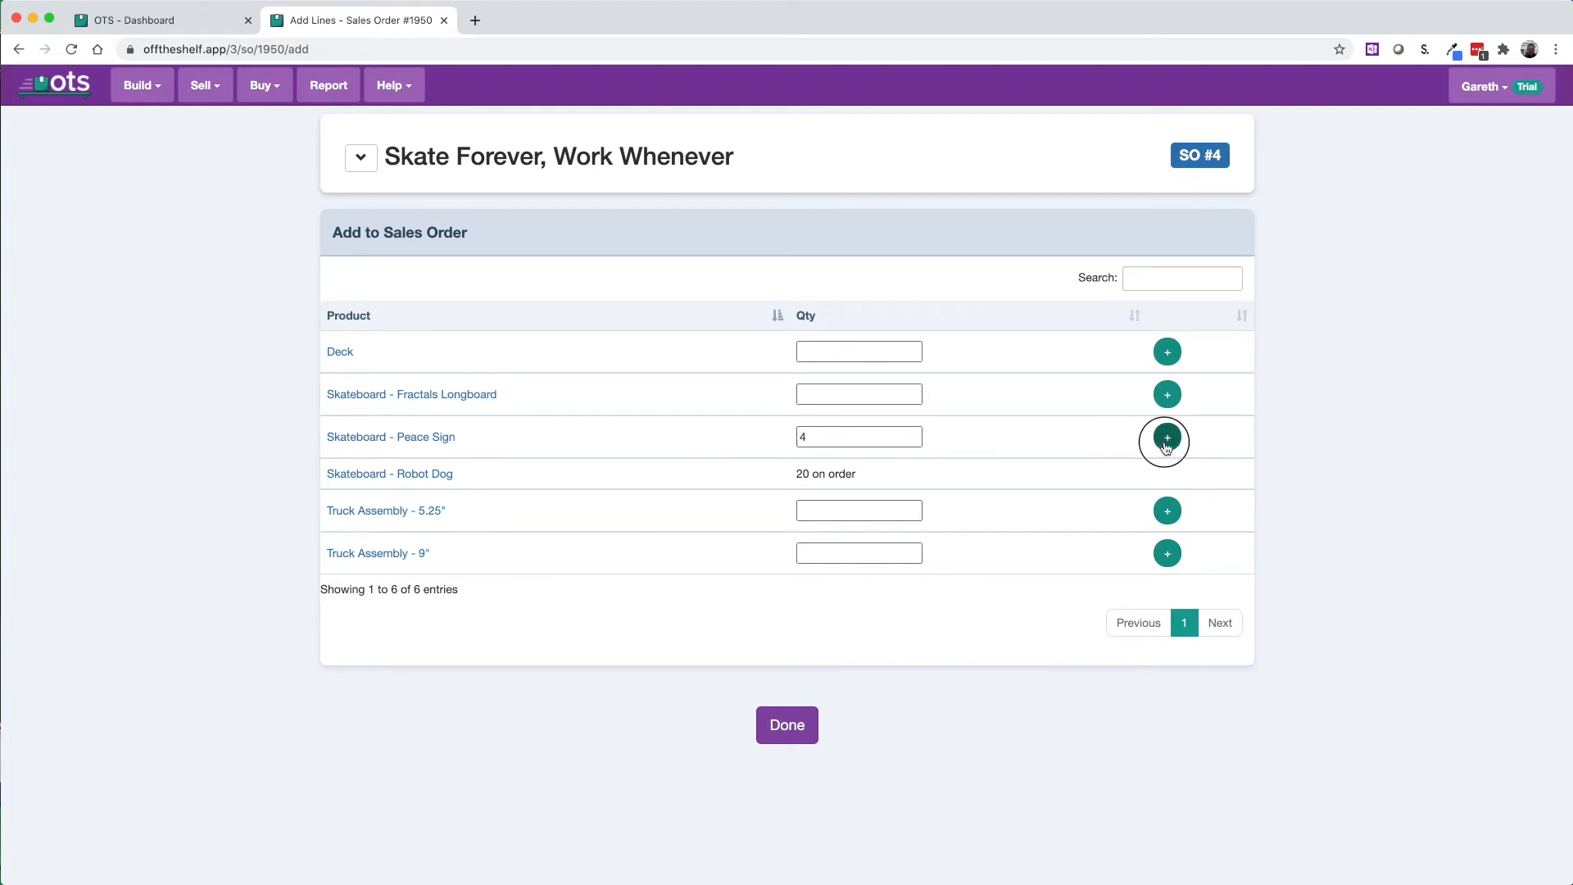
{"action": "left_click", "coordinate": [803, 712]}
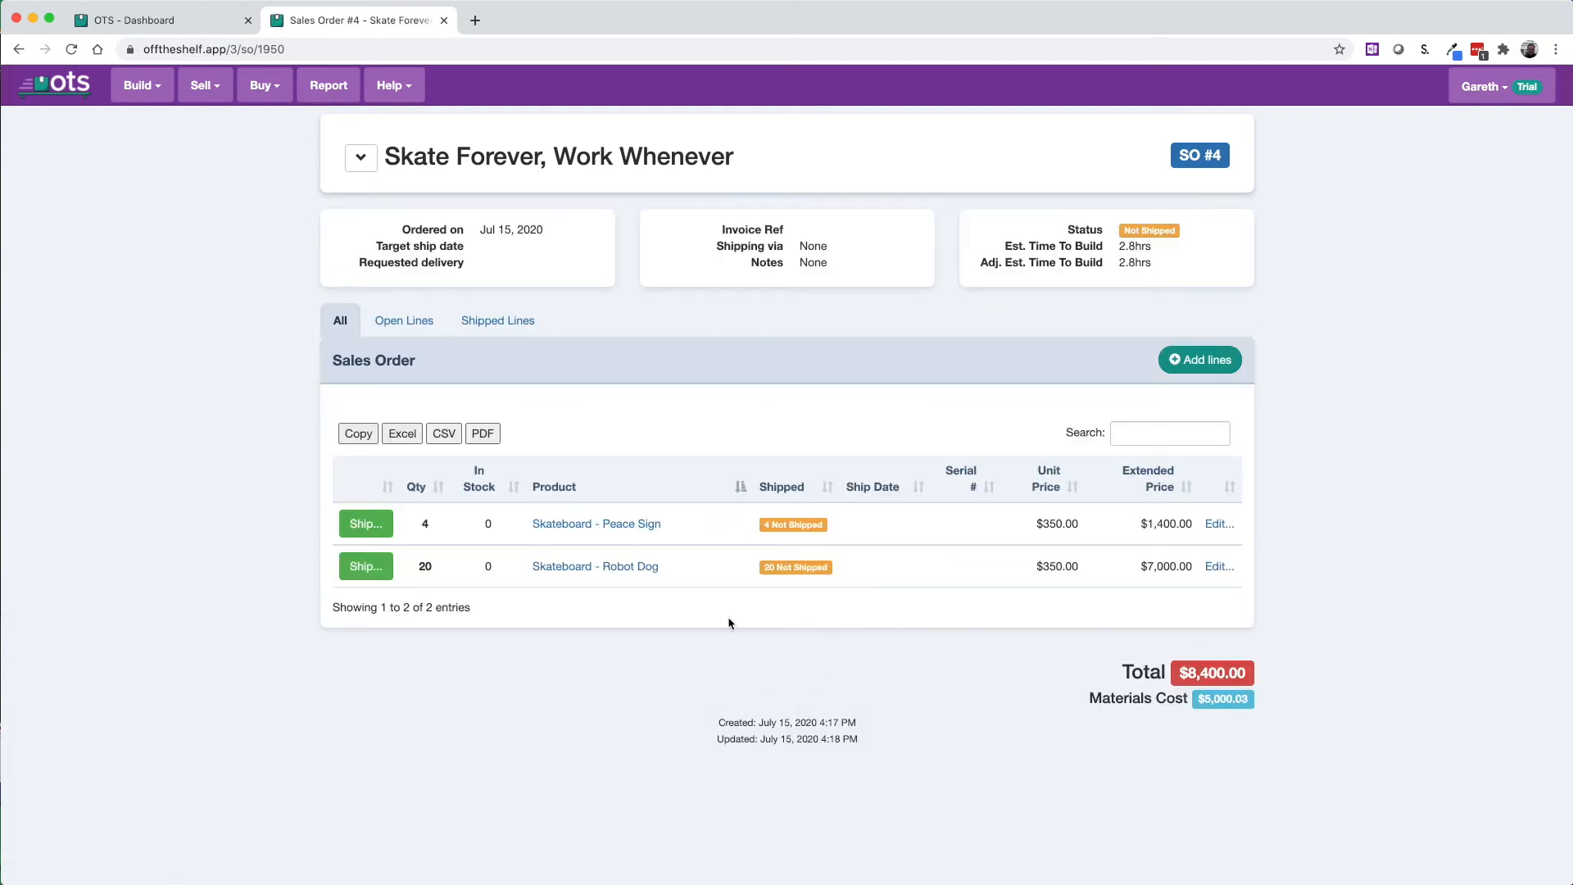
Edit the sales order, setting requested delivery to 07/29/2020 and target ship date to 07/27/2020, and update it
{"action": "left_click", "coordinate": [361, 158]}
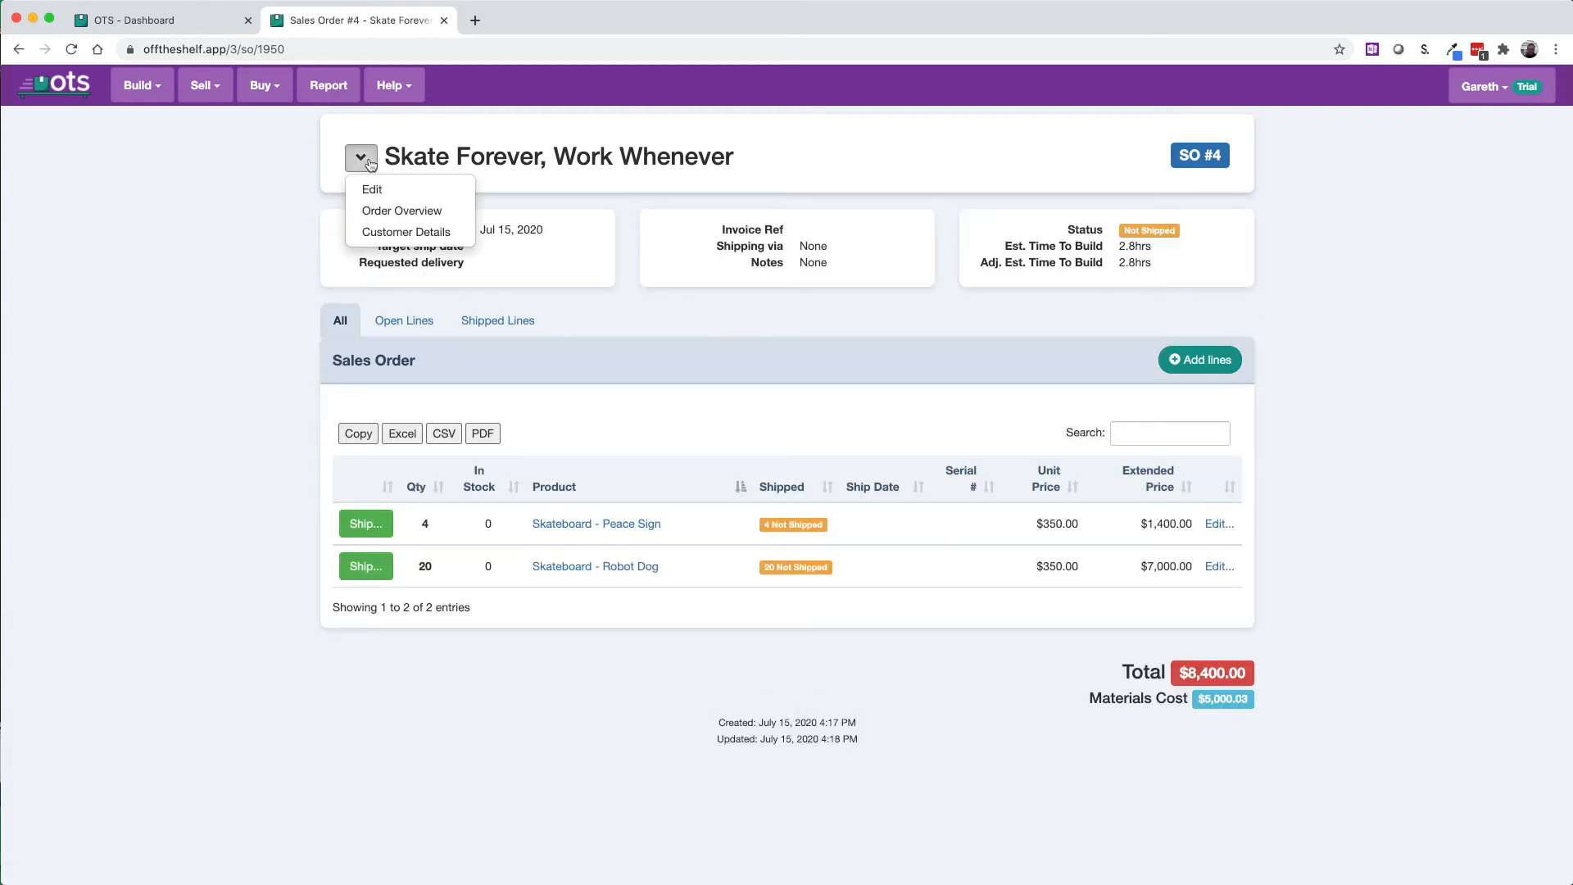
{"action": "left_click", "coordinate": [374, 188]}
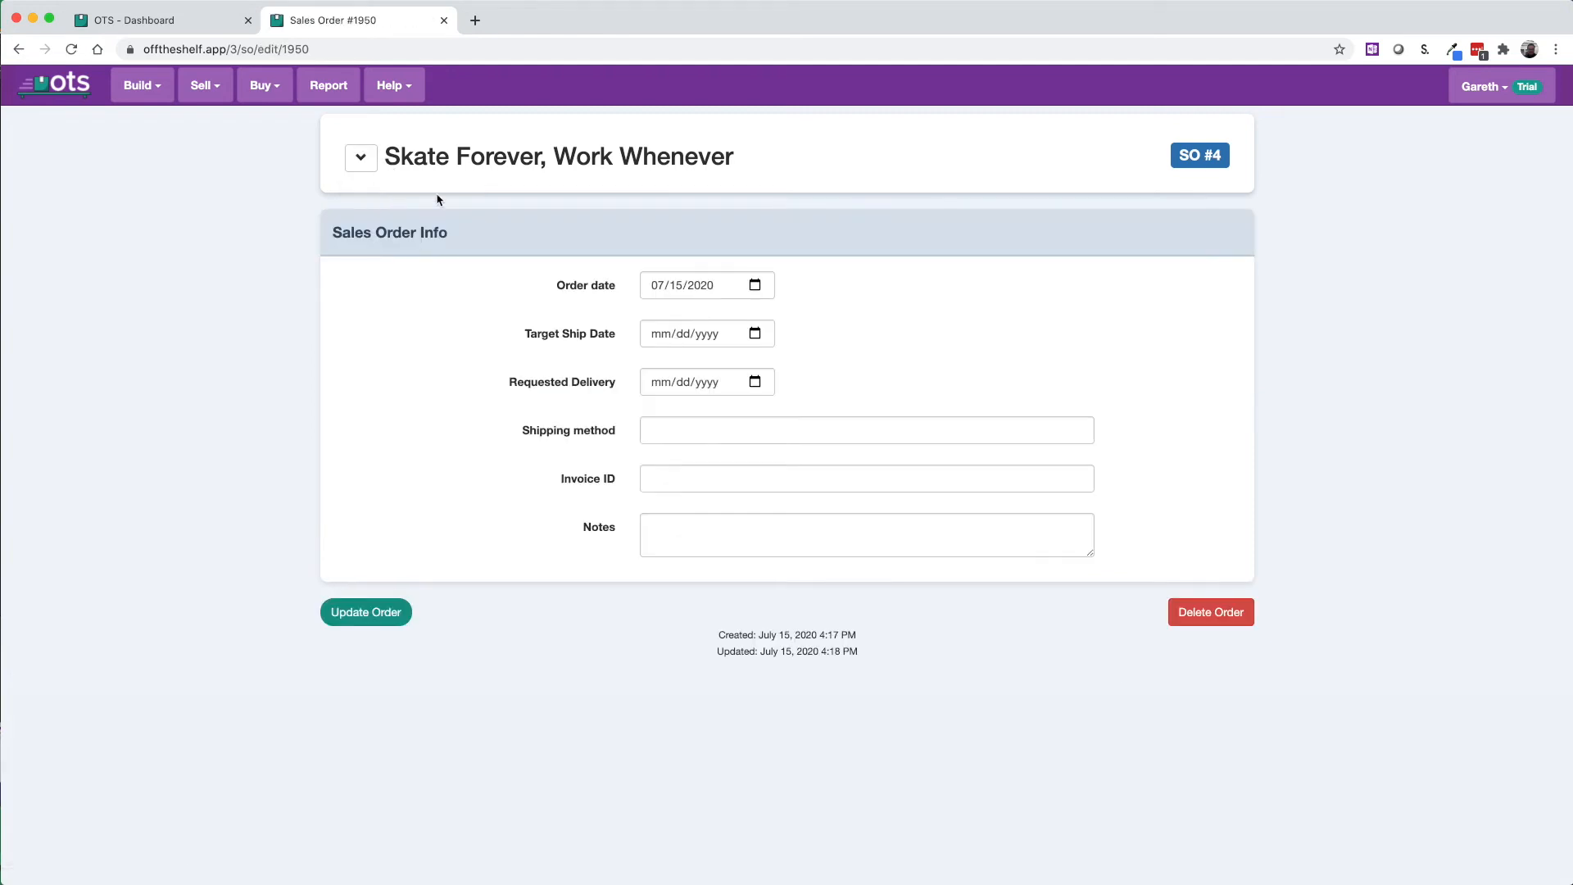
{"action": "left_click", "coordinate": [755, 382]}
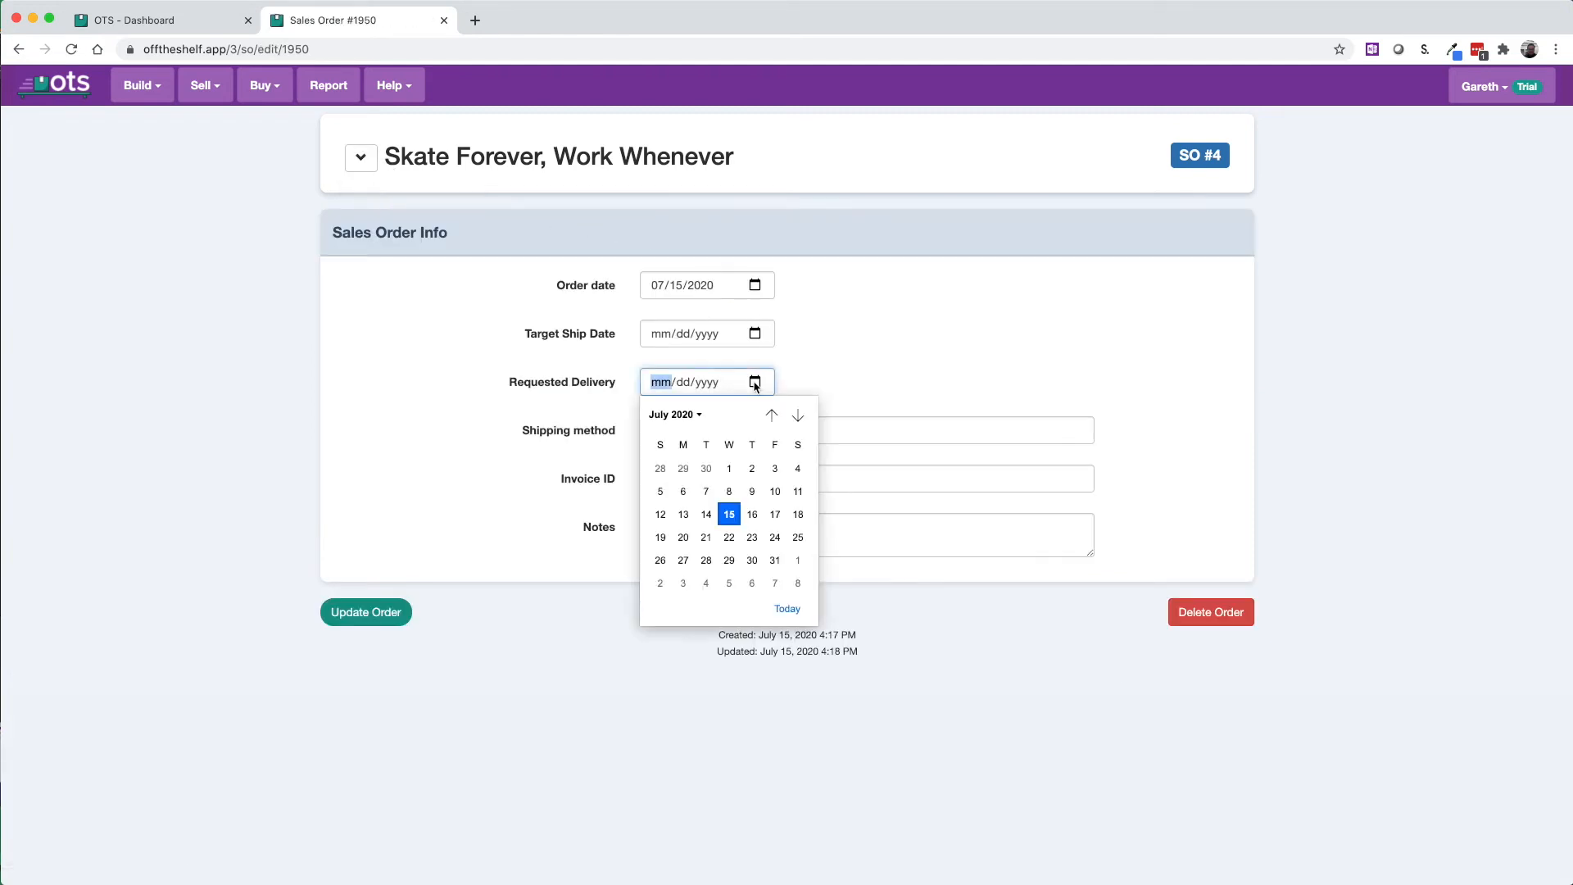
{"action": "left_click", "coordinate": [729, 560]}
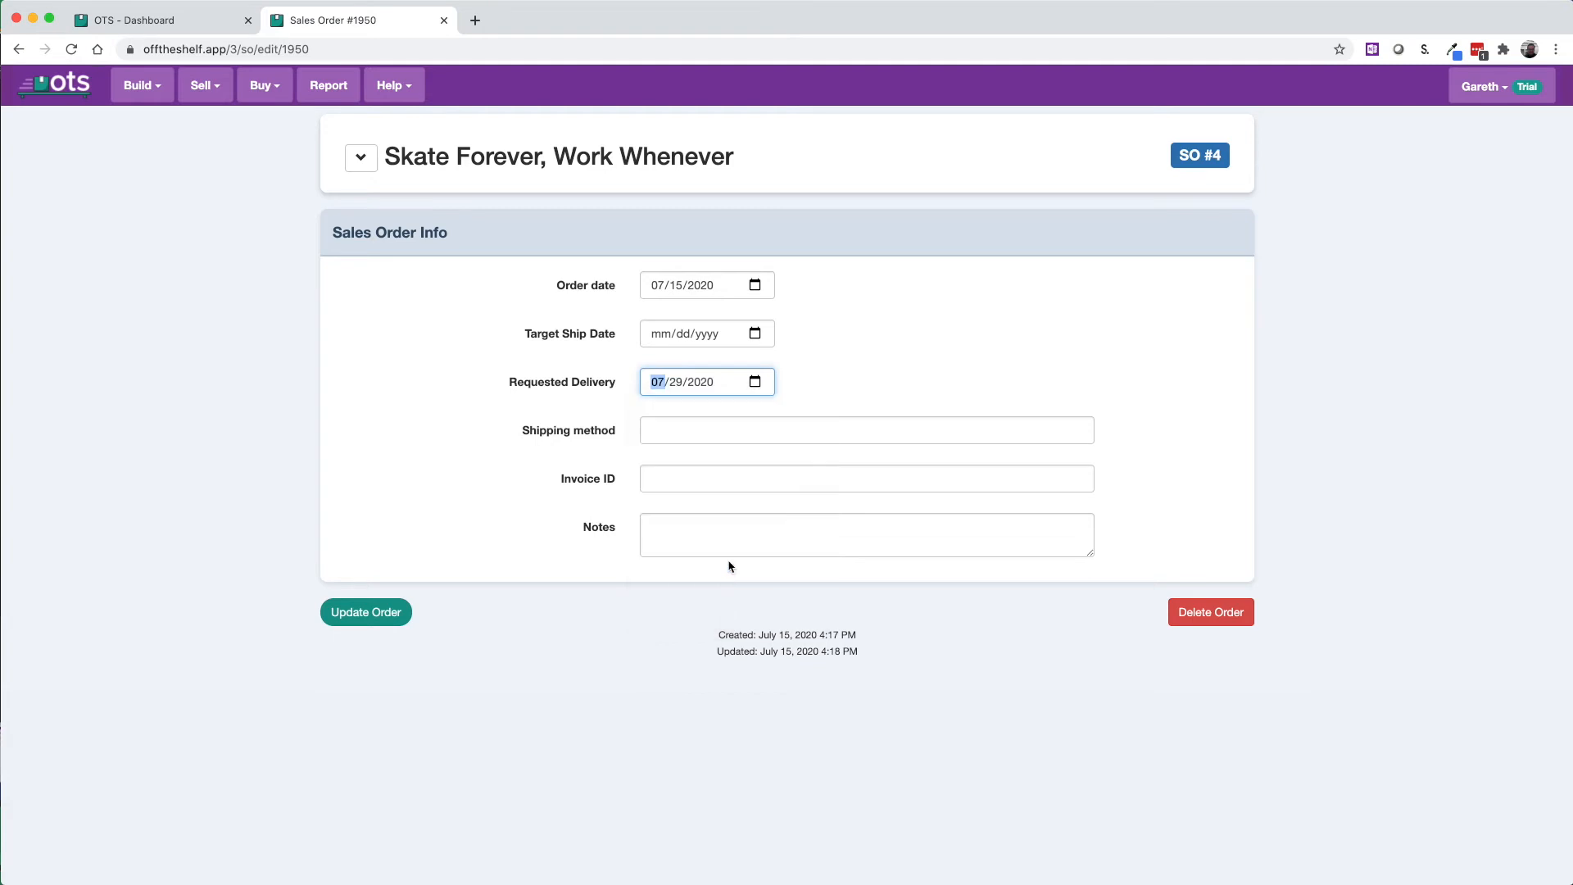
{"action": "left_click", "coordinate": [754, 333]}
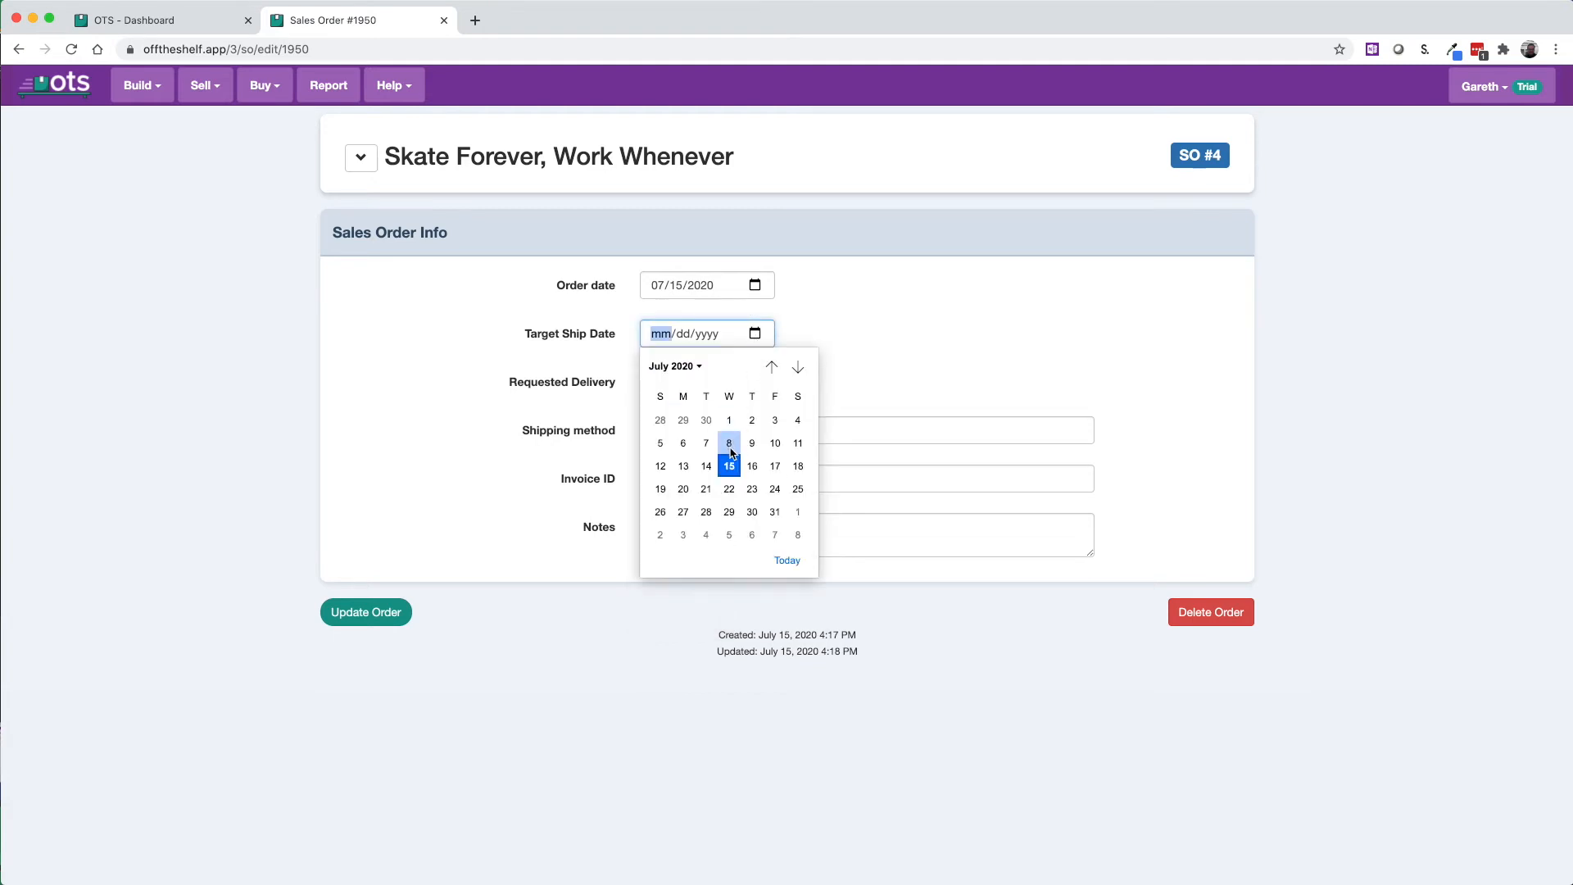
{"action": "left_click", "coordinate": [684, 512]}
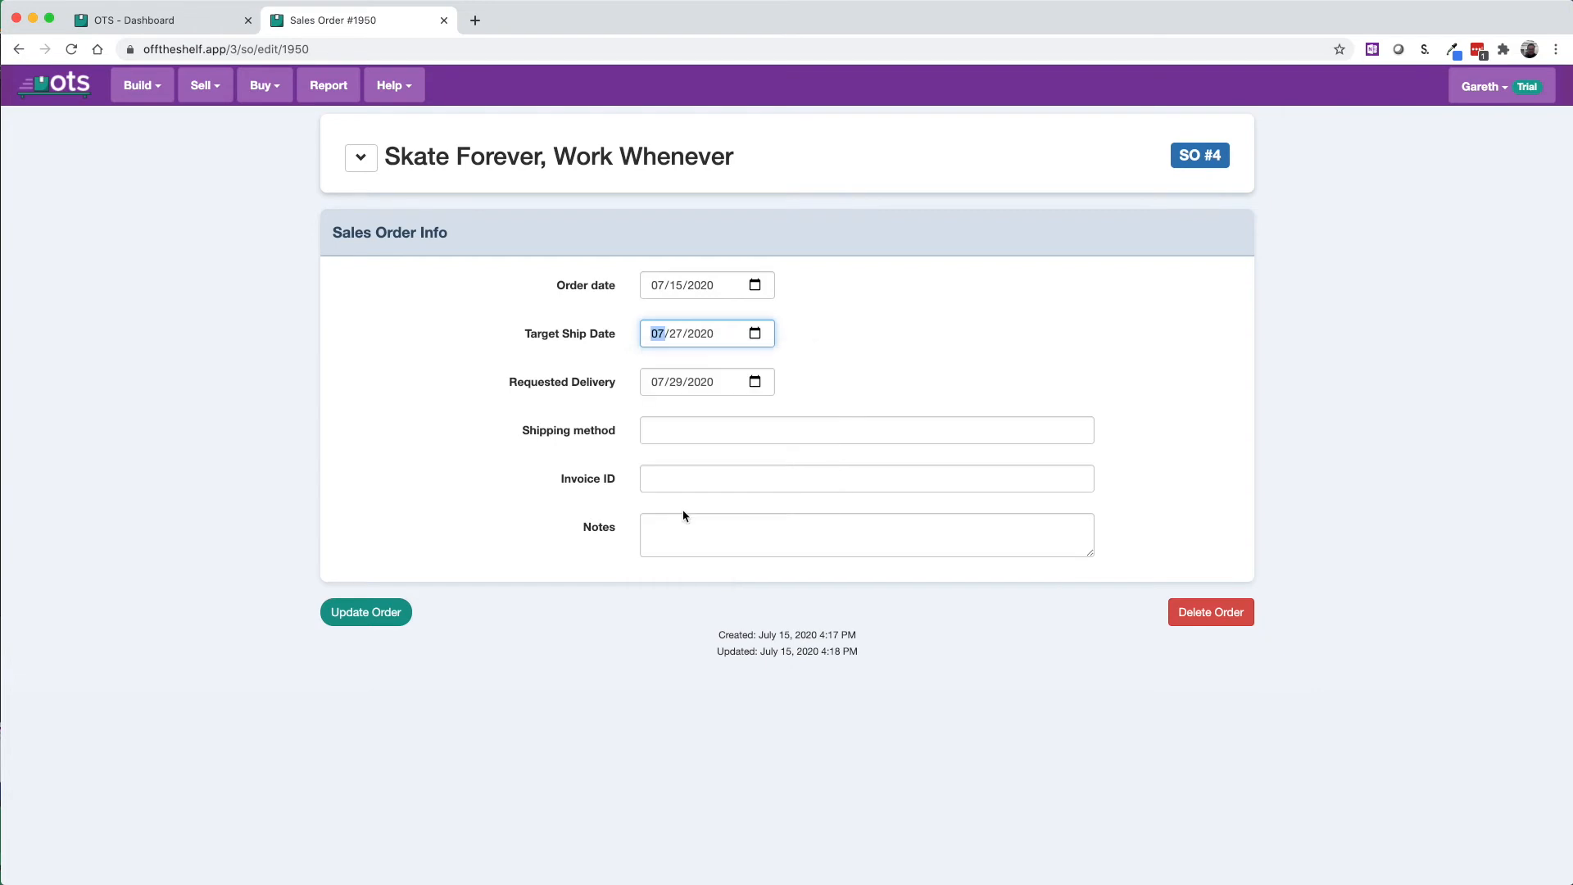
{"action": "left_click", "coordinate": [391, 611]}
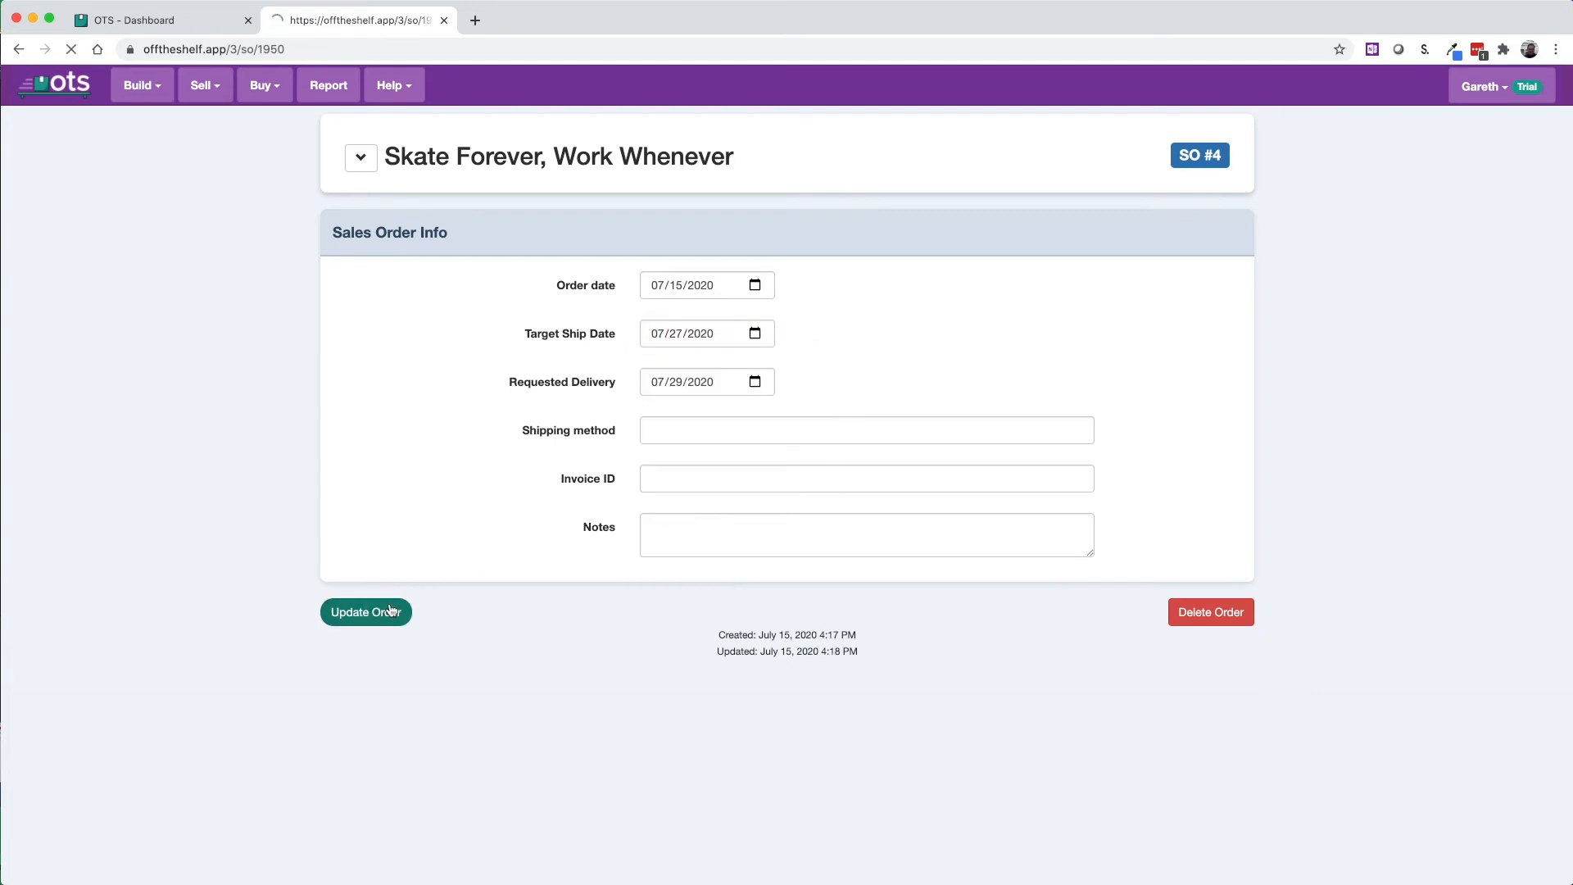
Create another sales order for the new customer Brenda's Boards and open that customer's details
{"action": "left_click", "coordinate": [199, 92]}
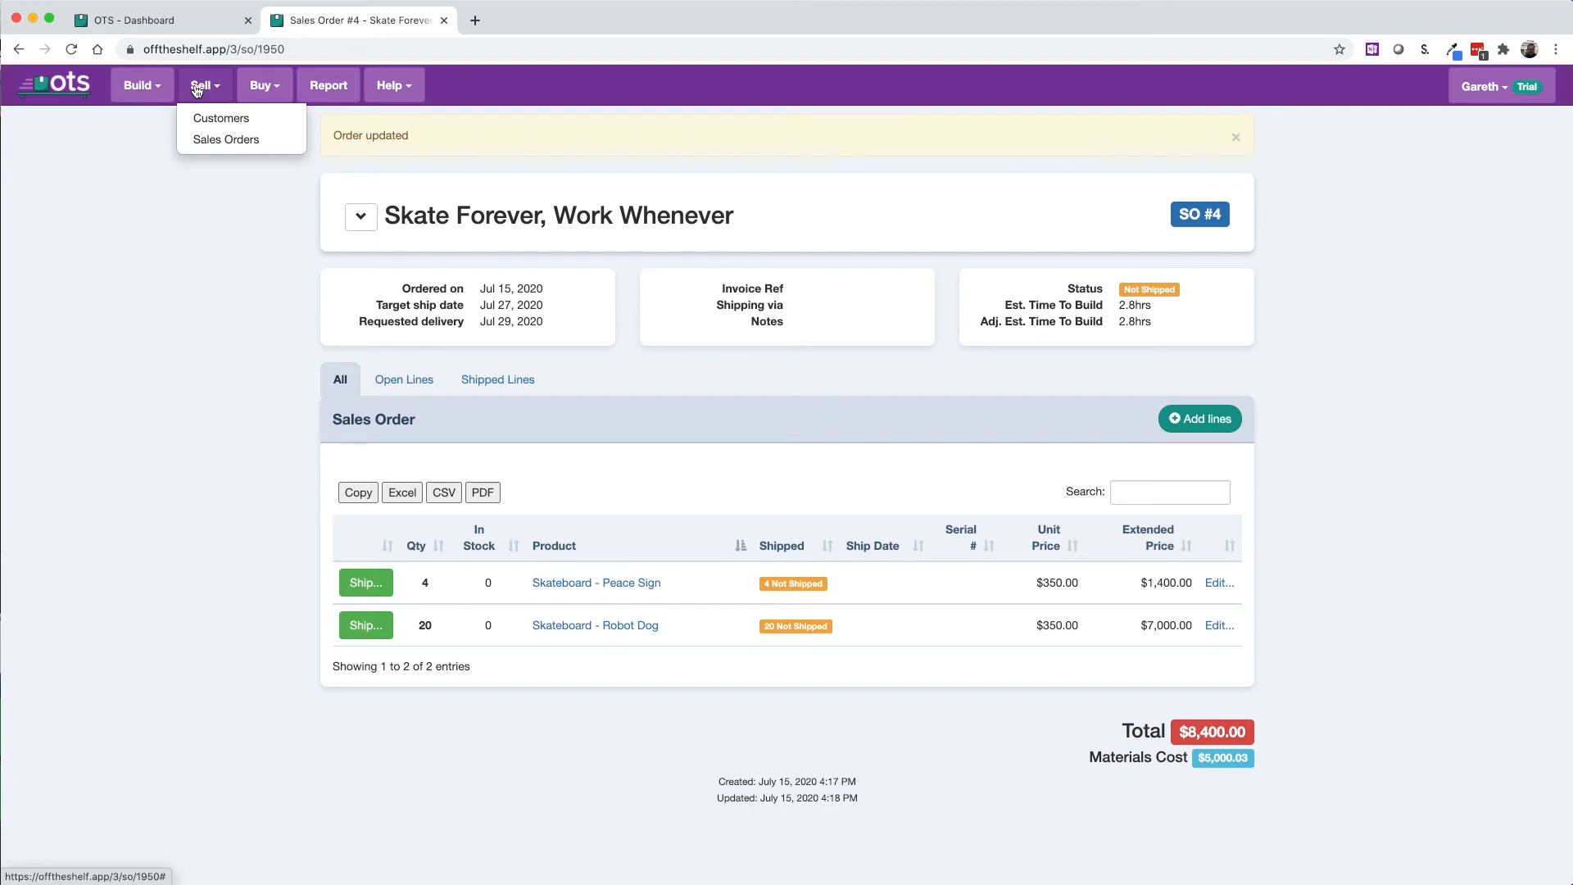
{"action": "left_click", "coordinate": [195, 140]}
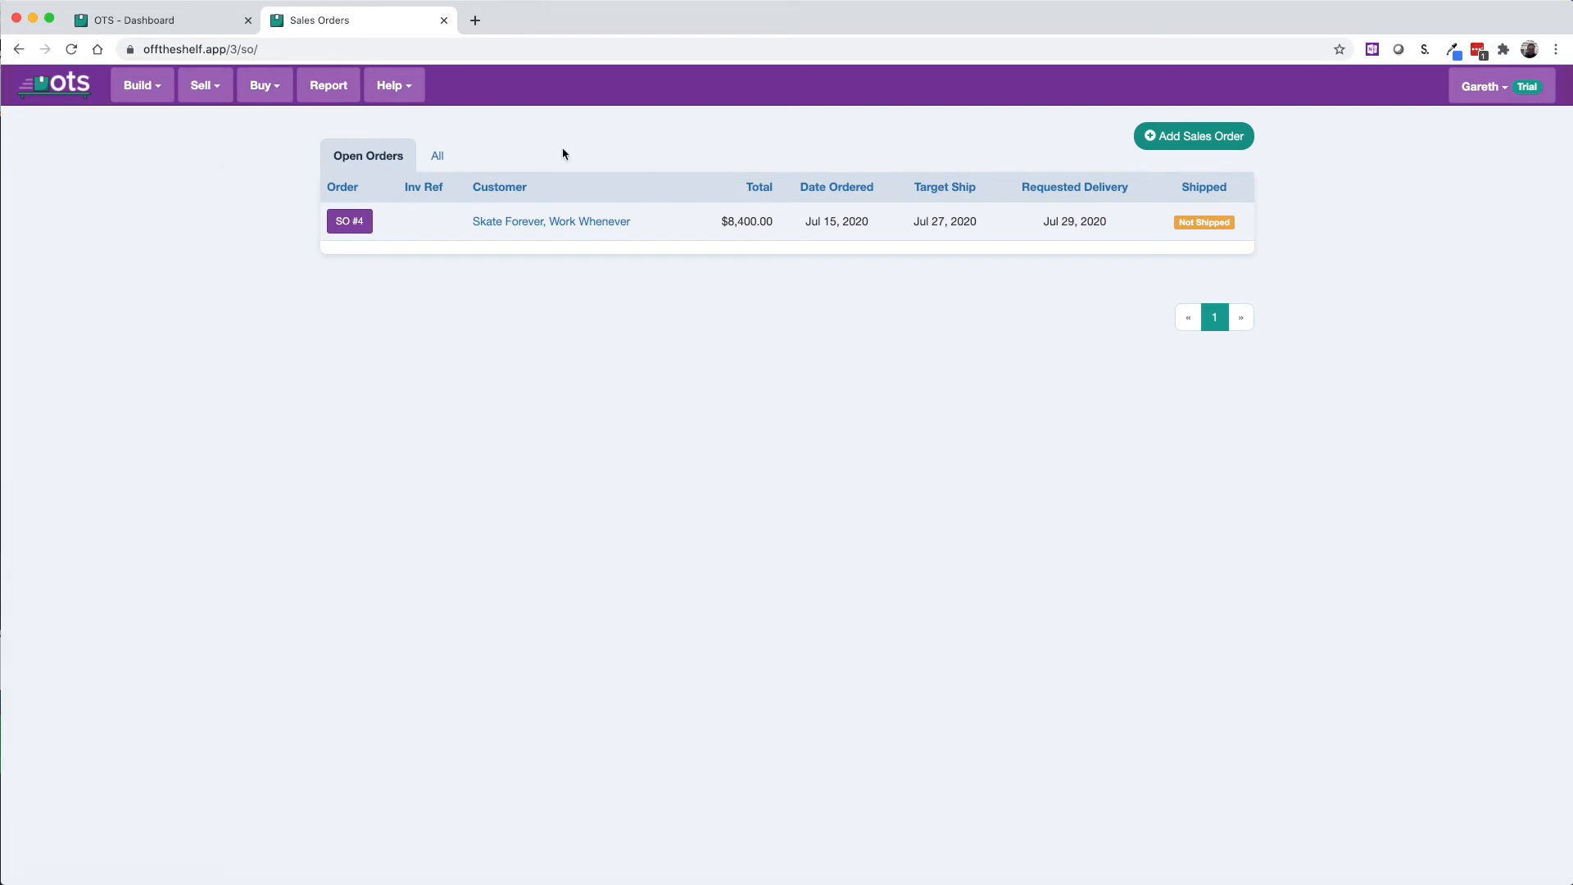
{"action": "left_click", "coordinate": [1147, 140]}
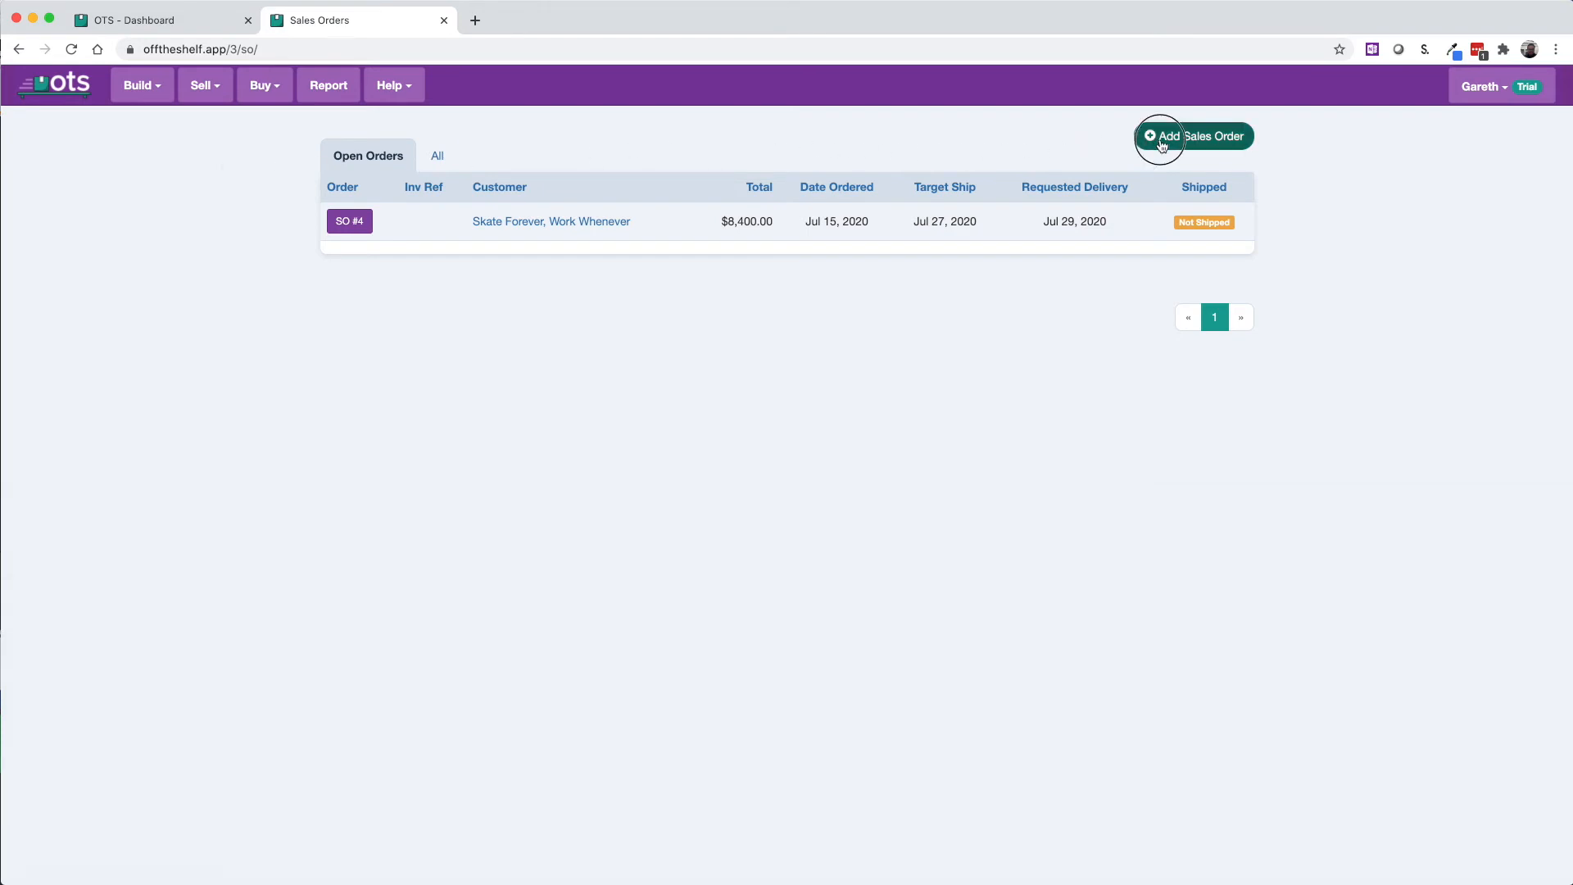
{"action": "left_click", "coordinate": [808, 163]}
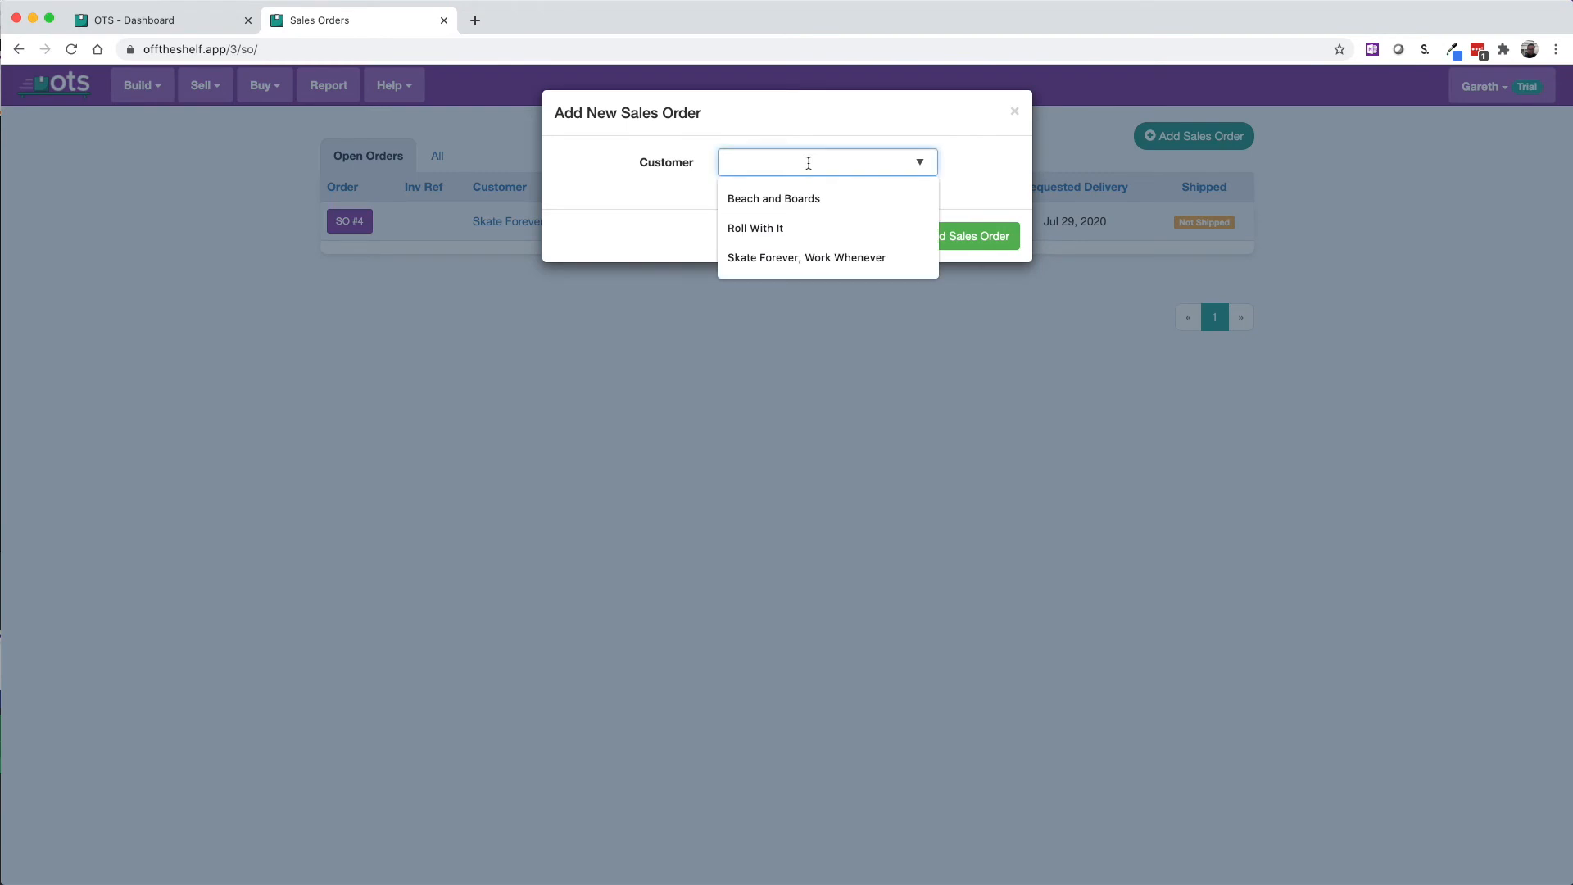
{"action": "type", "text": "Brenda's Boards"}
{"action": "left_click", "coordinate": [929, 235]}
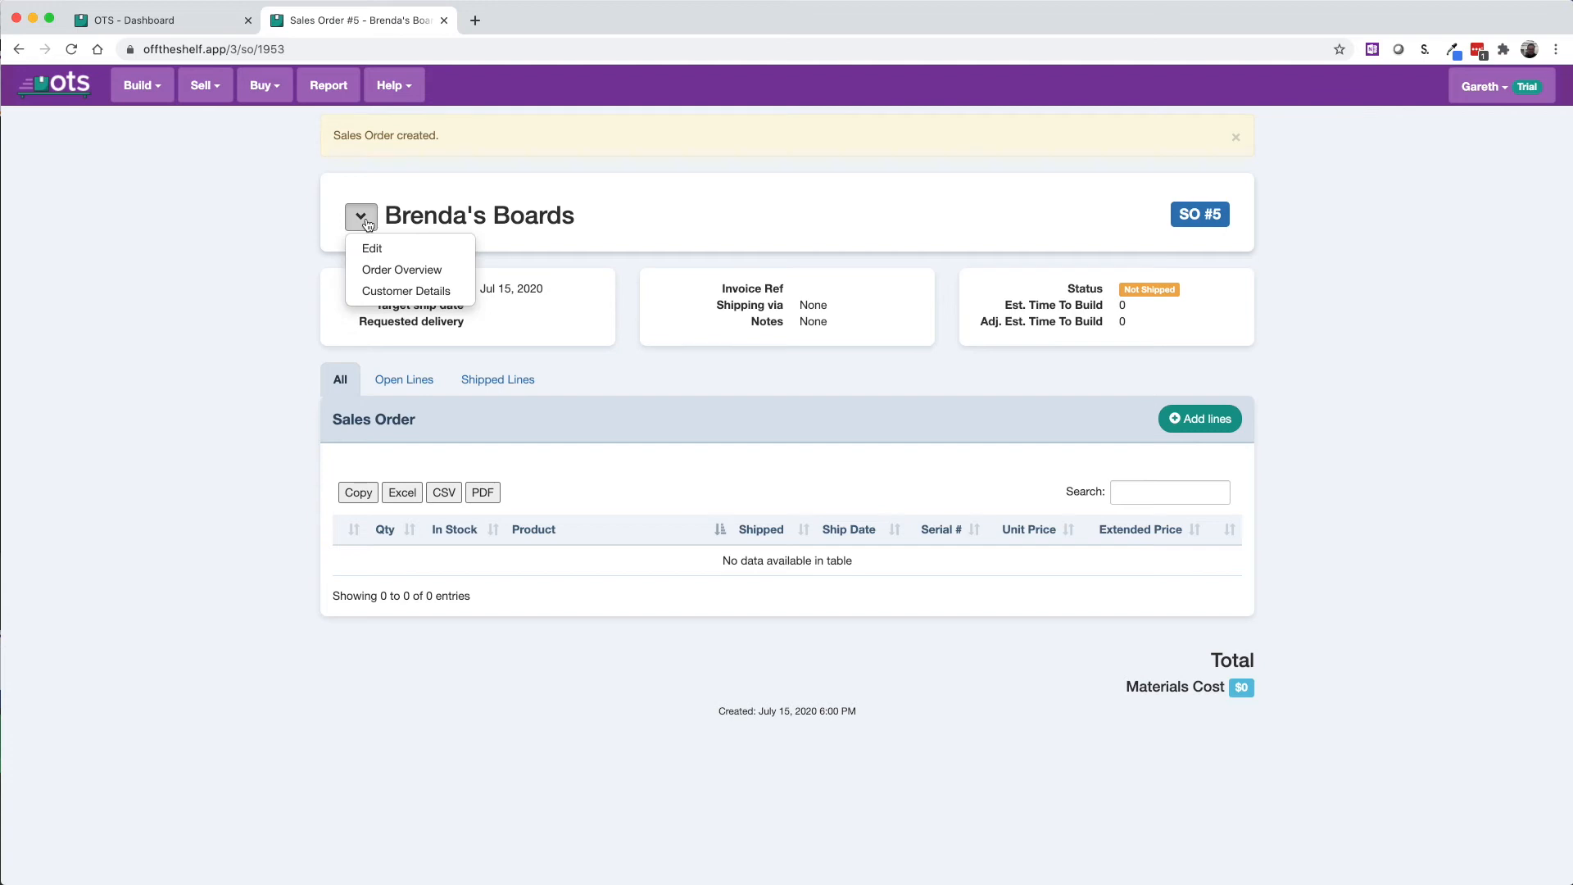
{"action": "left_click", "coordinate": [371, 293]}
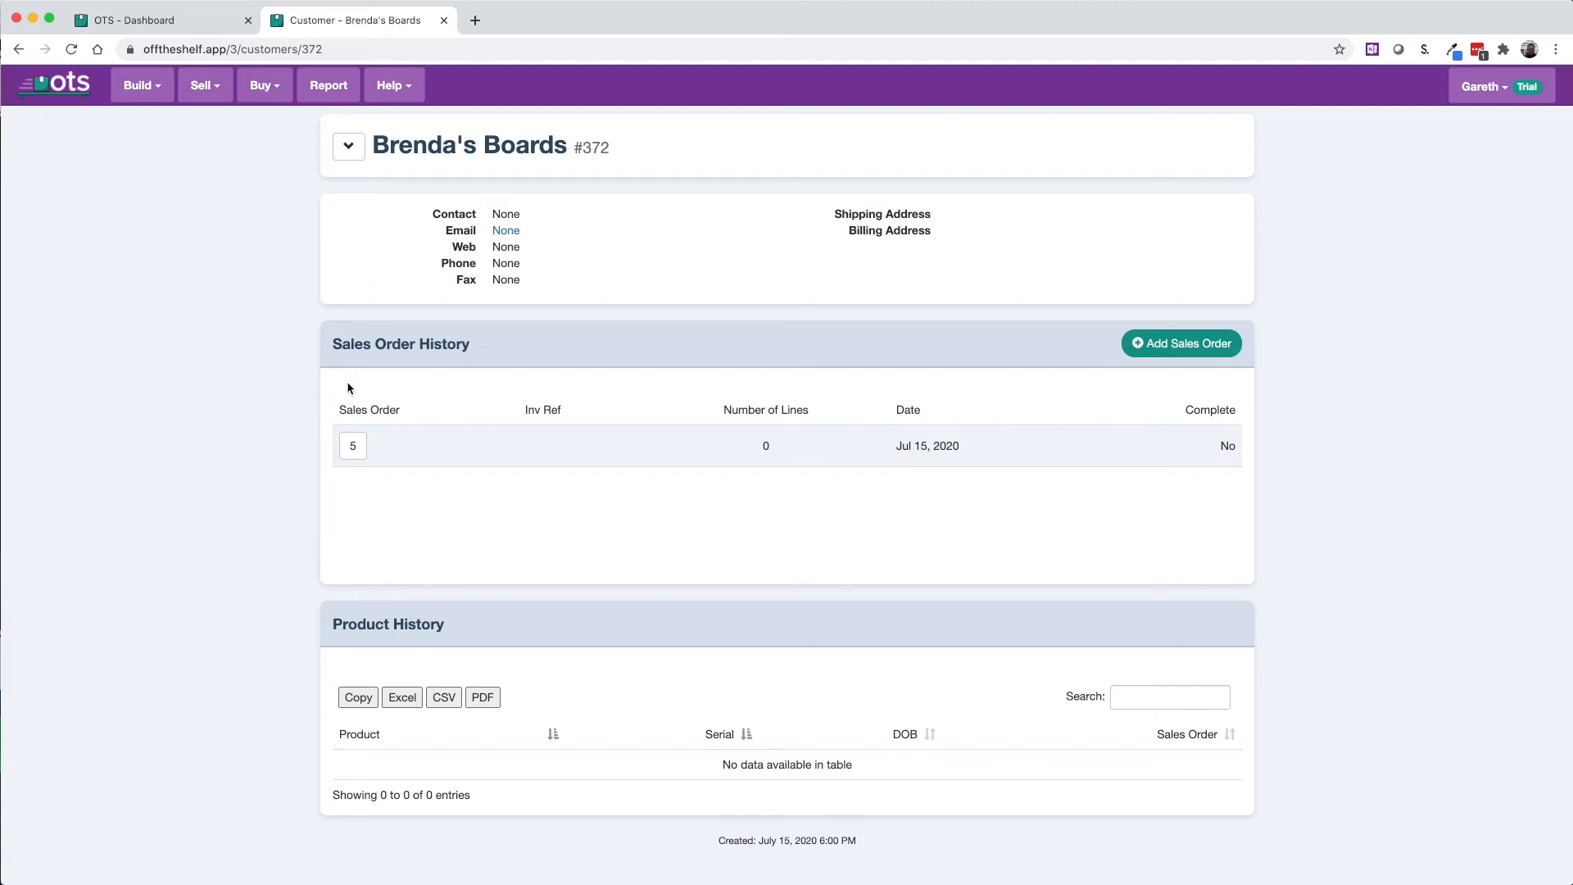
Open the sales order from the Brenda's Boards order history, add 6 Skateboard - Robot Dog and finish adding lines
{"action": "left_click", "coordinate": [352, 446]}
{"action": "left_click", "coordinate": [1204, 361]}
{"action": "left_click", "coordinate": [807, 478]}
{"action": "type", "text": "6"}
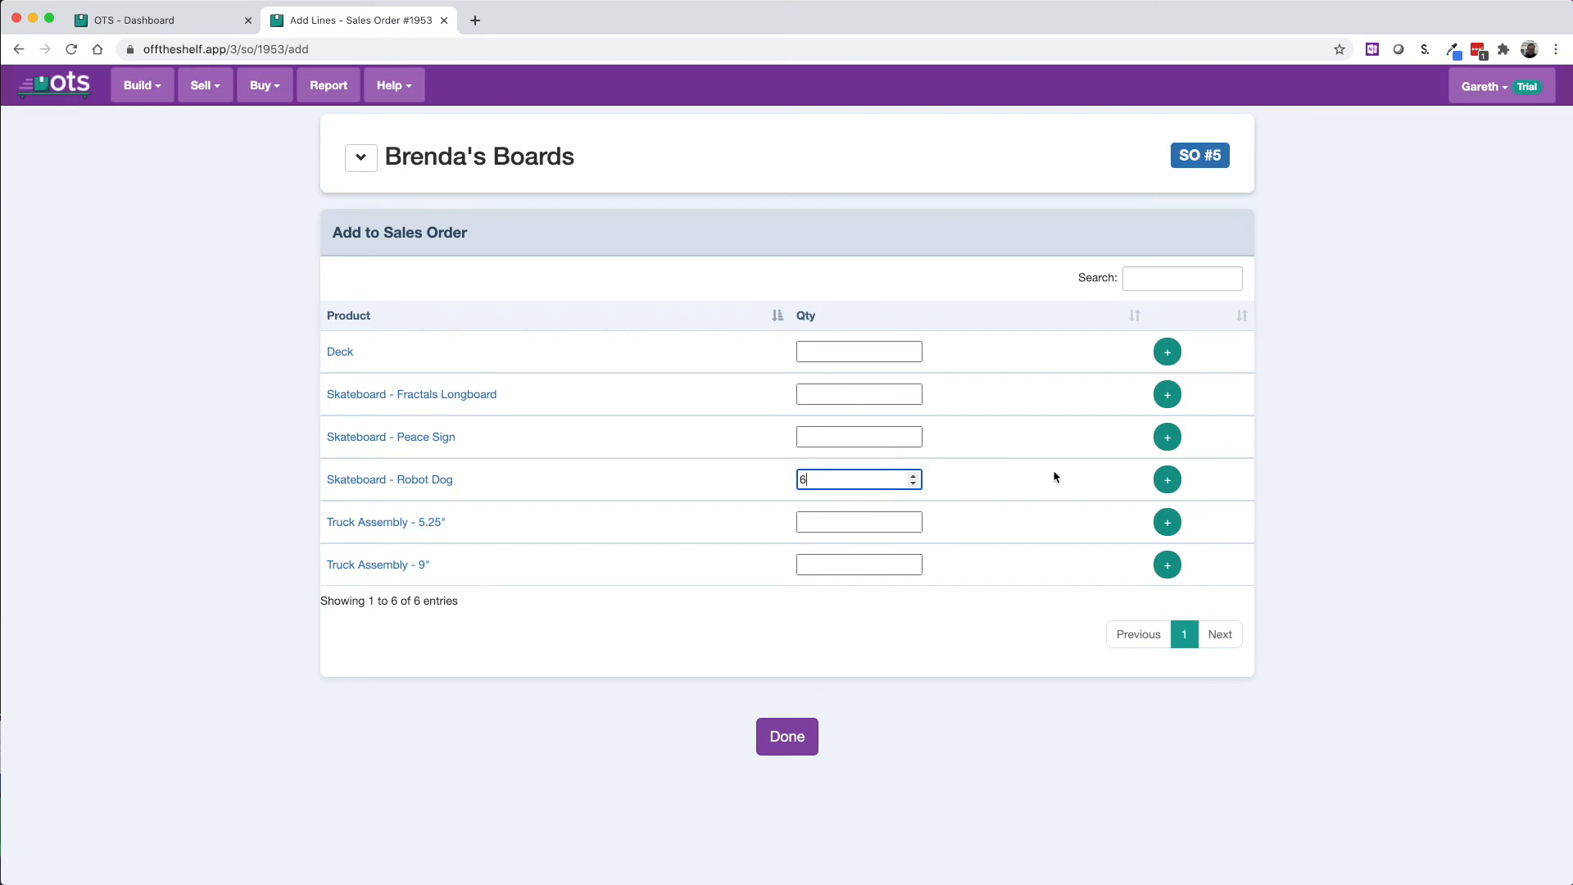
{"action": "left_click", "coordinate": [1166, 479]}
{"action": "left_click", "coordinate": [778, 730]}
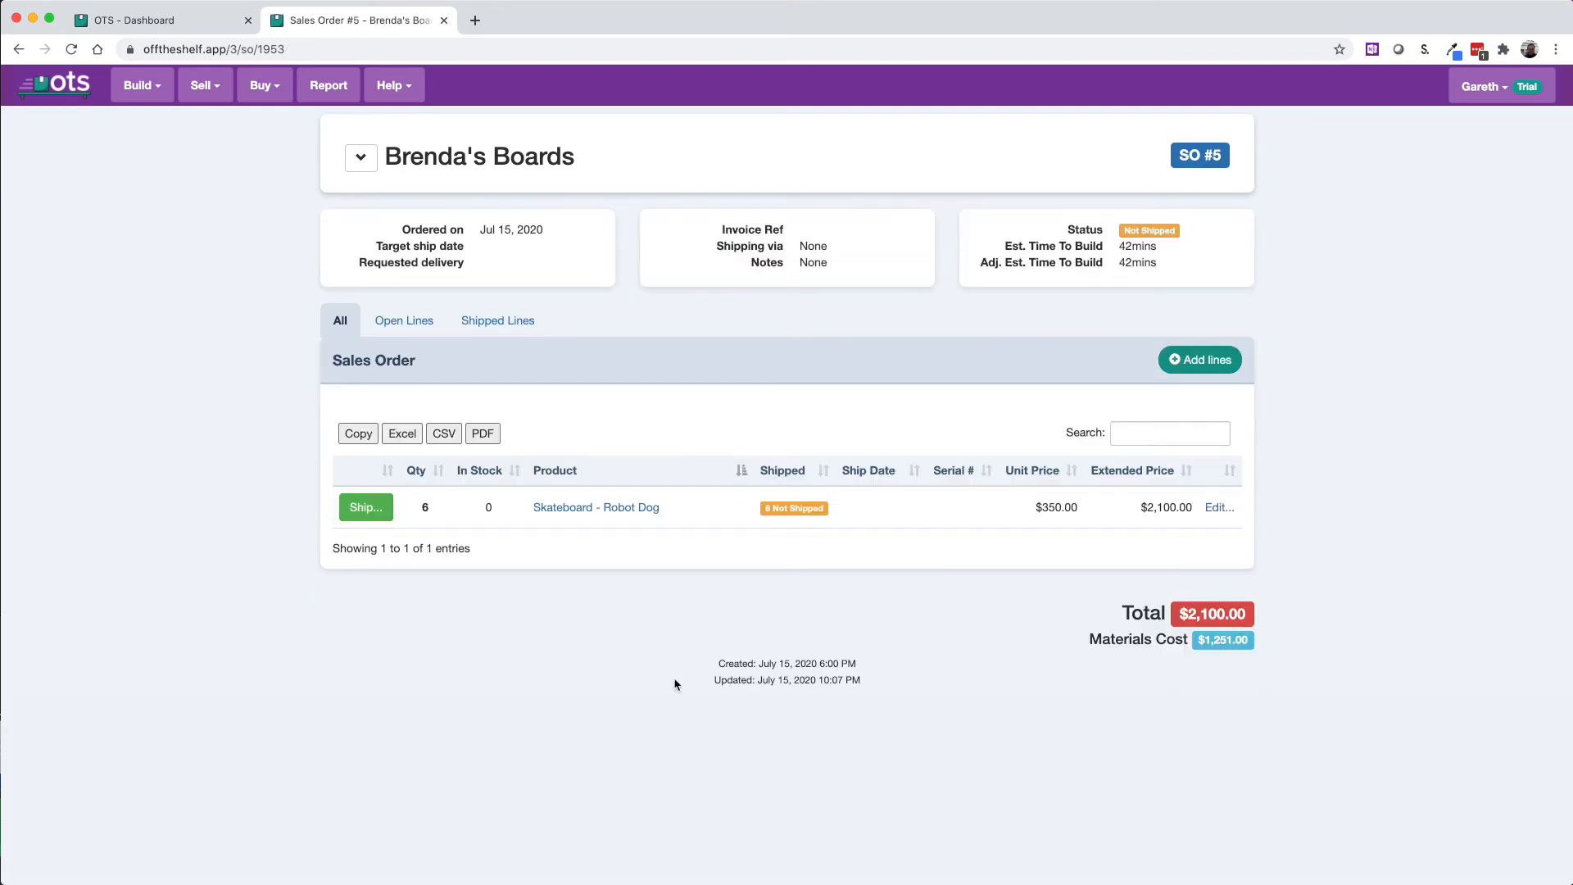
Edit the Brenda's Boards sales order, setting requested delivery to 07/21/2020 and target ship date to 07/20/2020, and update it
{"action": "left_click", "coordinate": [363, 160]}
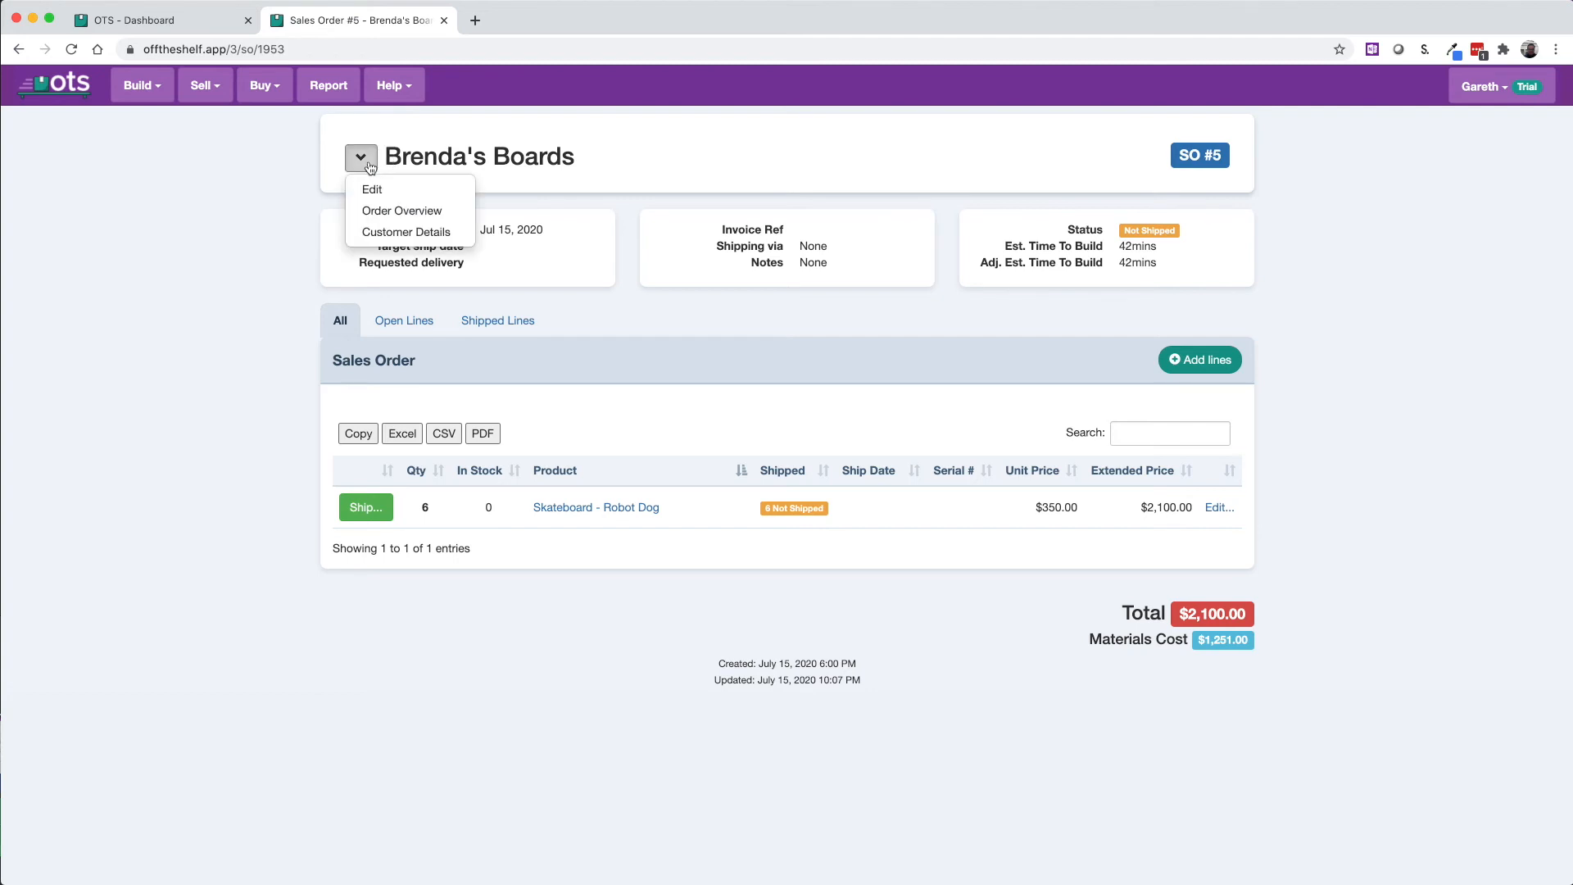
{"action": "left_click", "coordinate": [373, 191]}
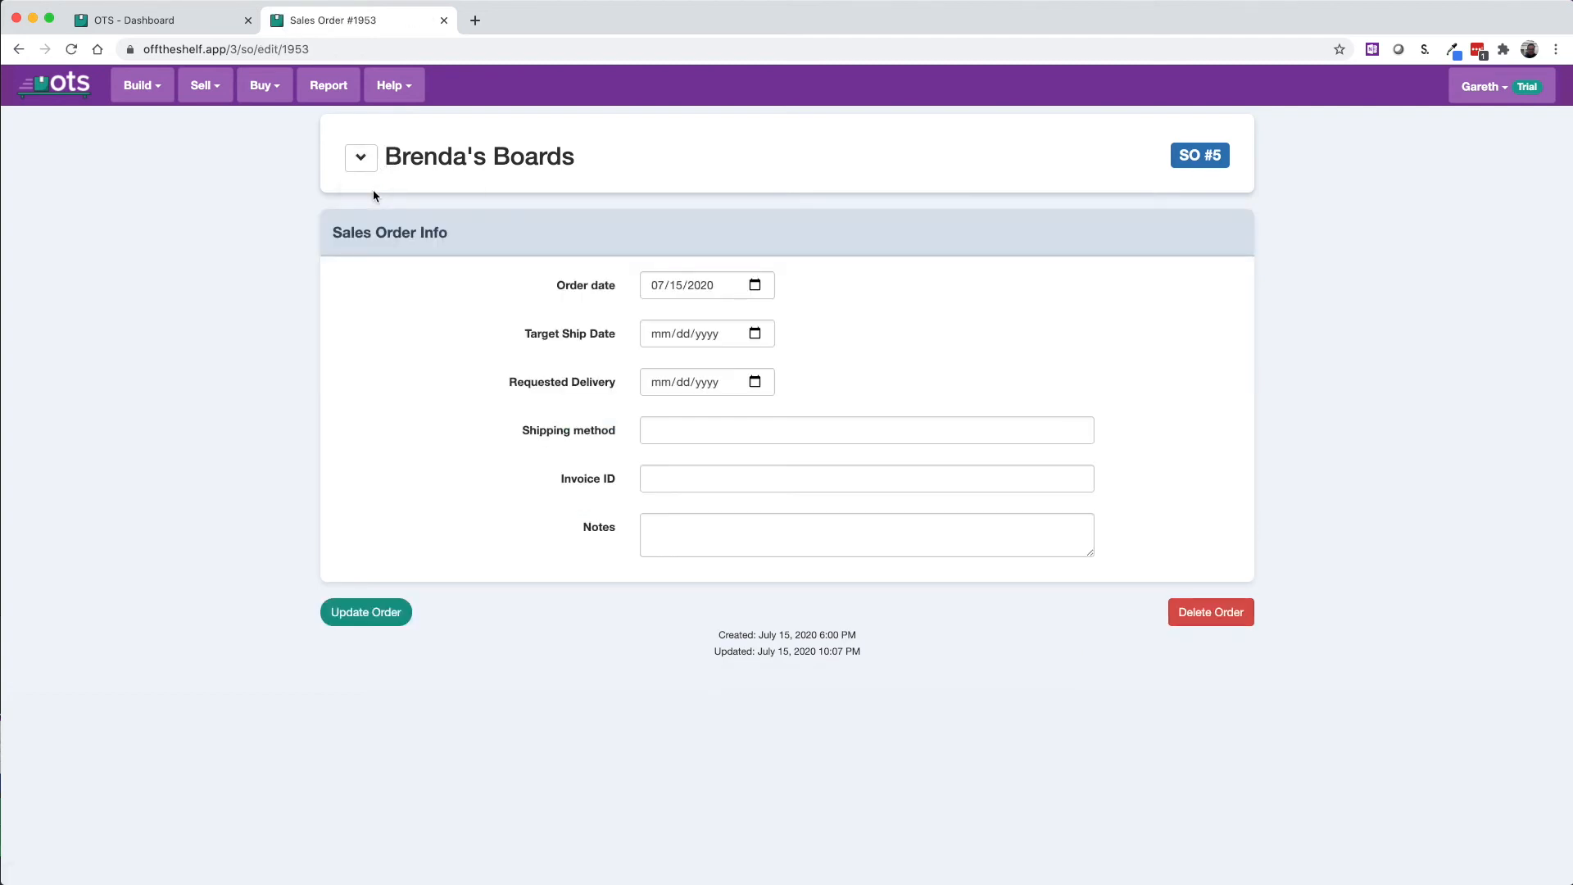
{"action": "left_click", "coordinate": [754, 382]}
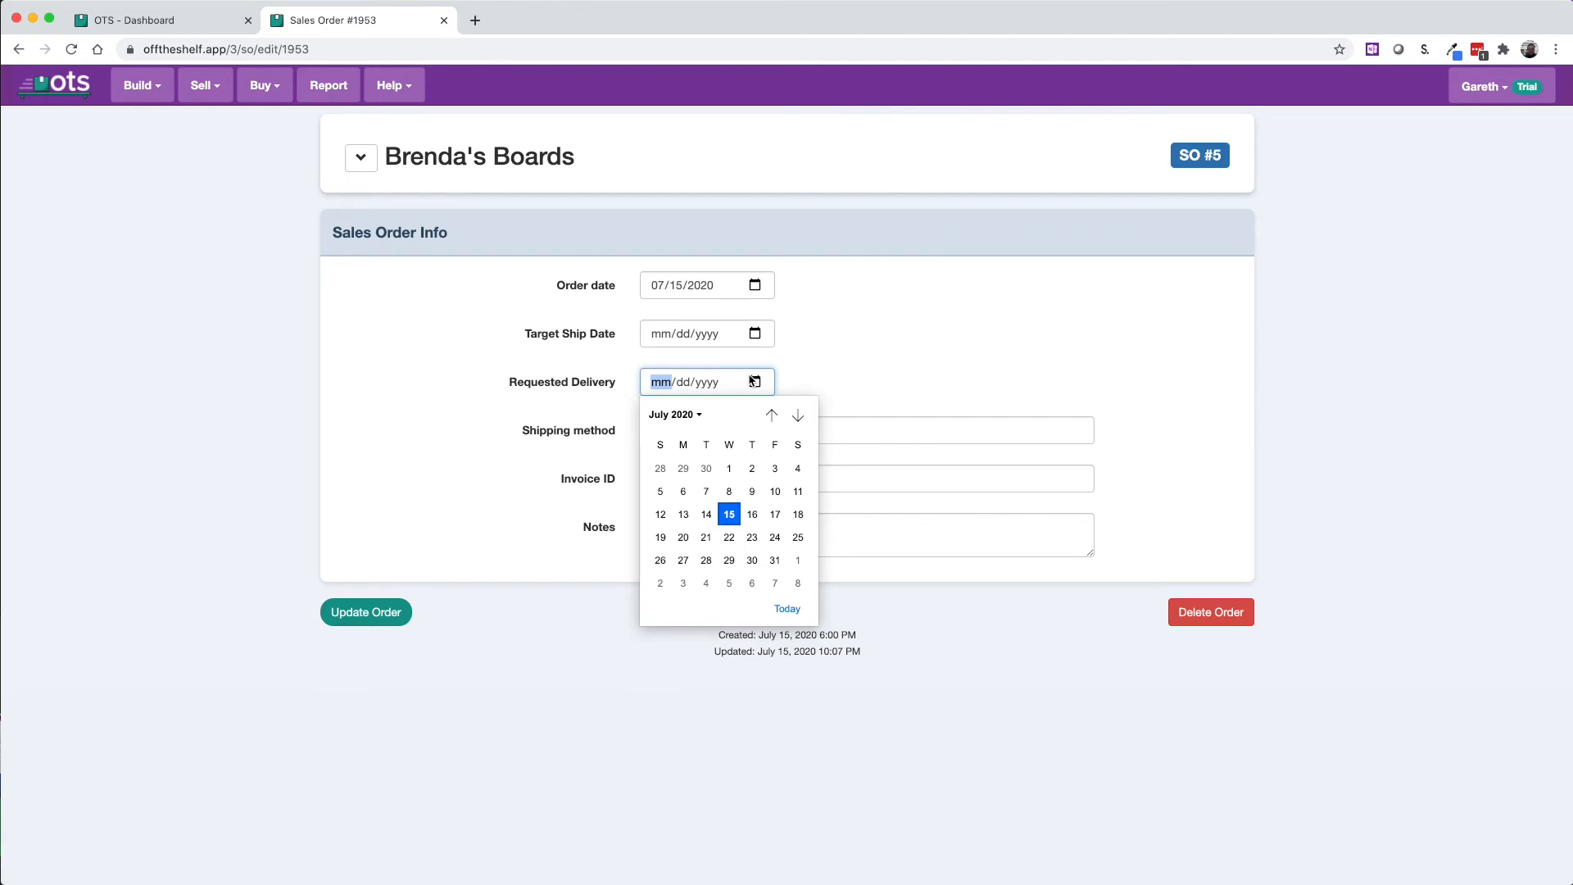
{"action": "left_click", "coordinate": [703, 537]}
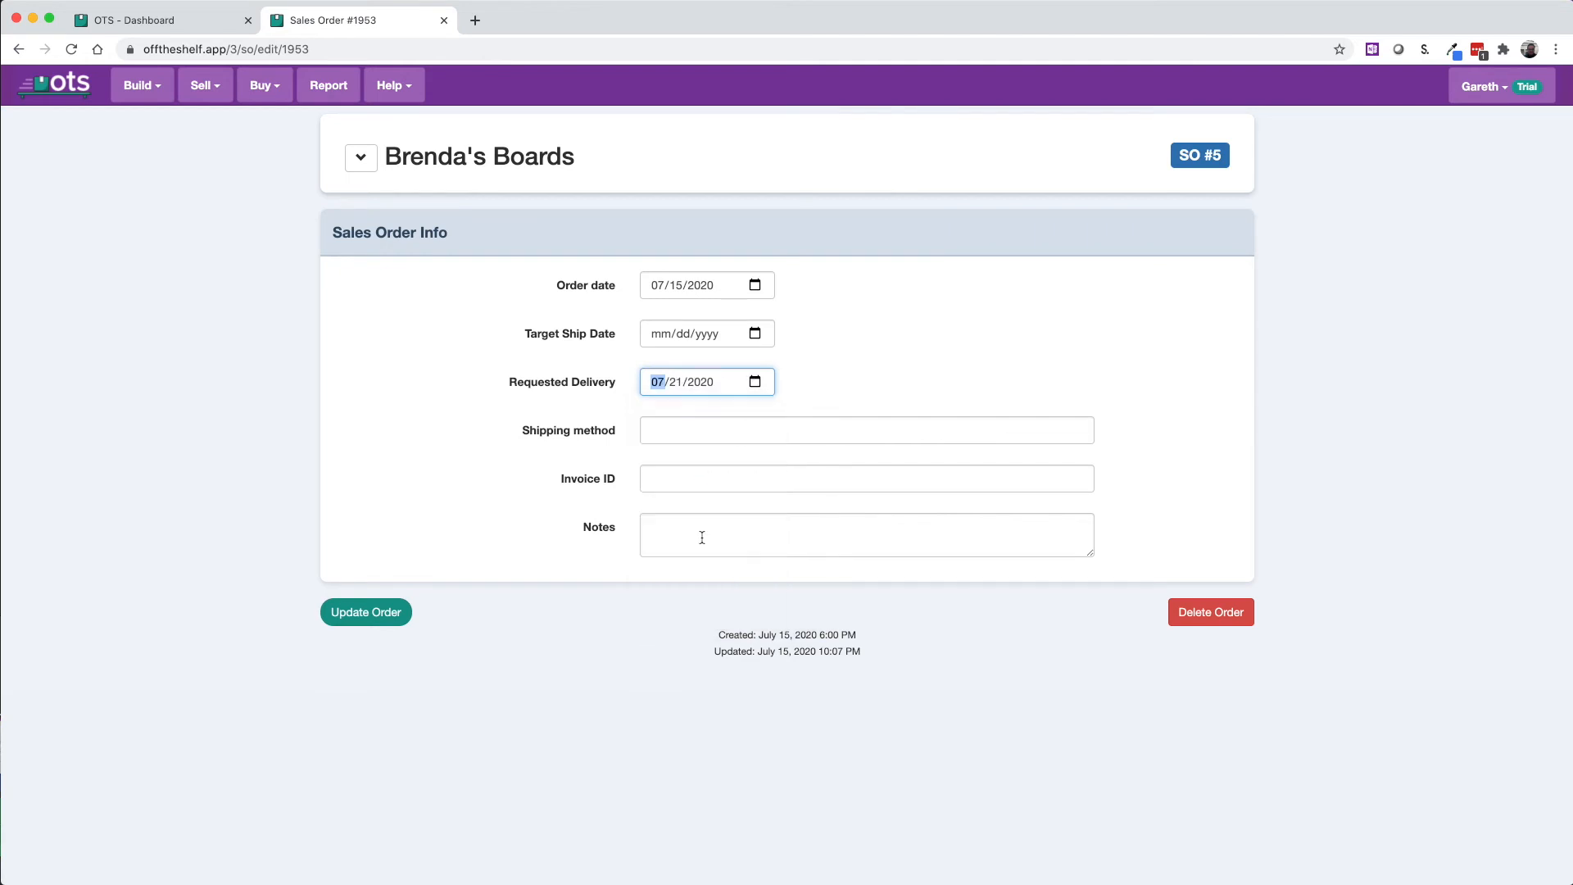
{"action": "left_click", "coordinate": [754, 334]}
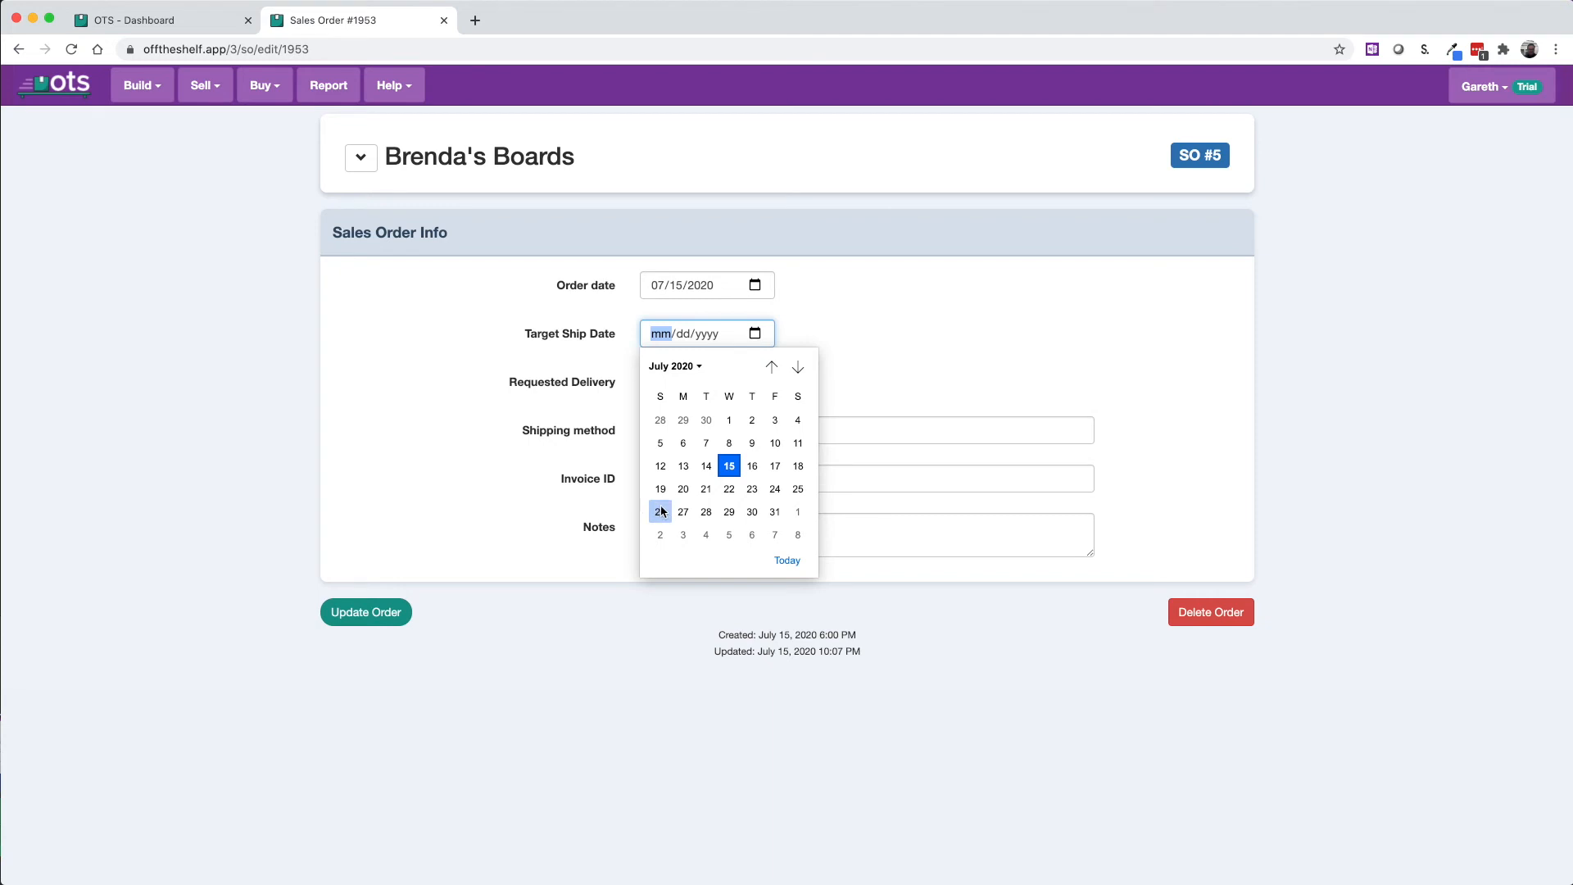
{"action": "left_click", "coordinate": [685, 487]}
{"action": "left_click", "coordinate": [360, 612]}
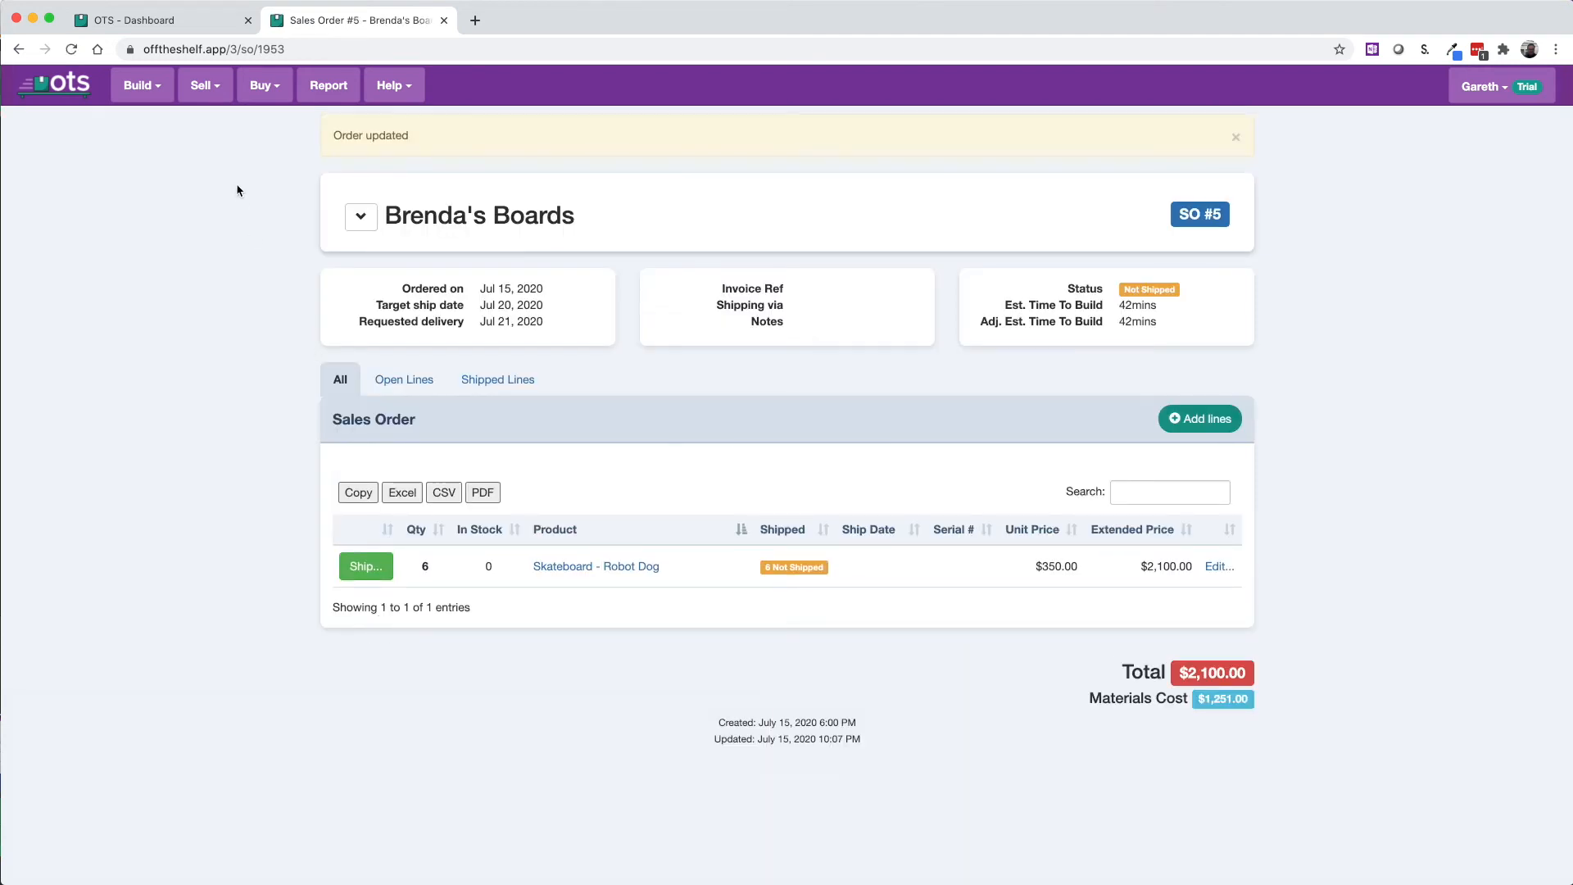
Open the production timeline and review the scheduled sales orders from mid-July through 07/28/20
{"action": "left_click", "coordinate": [155, 85]}
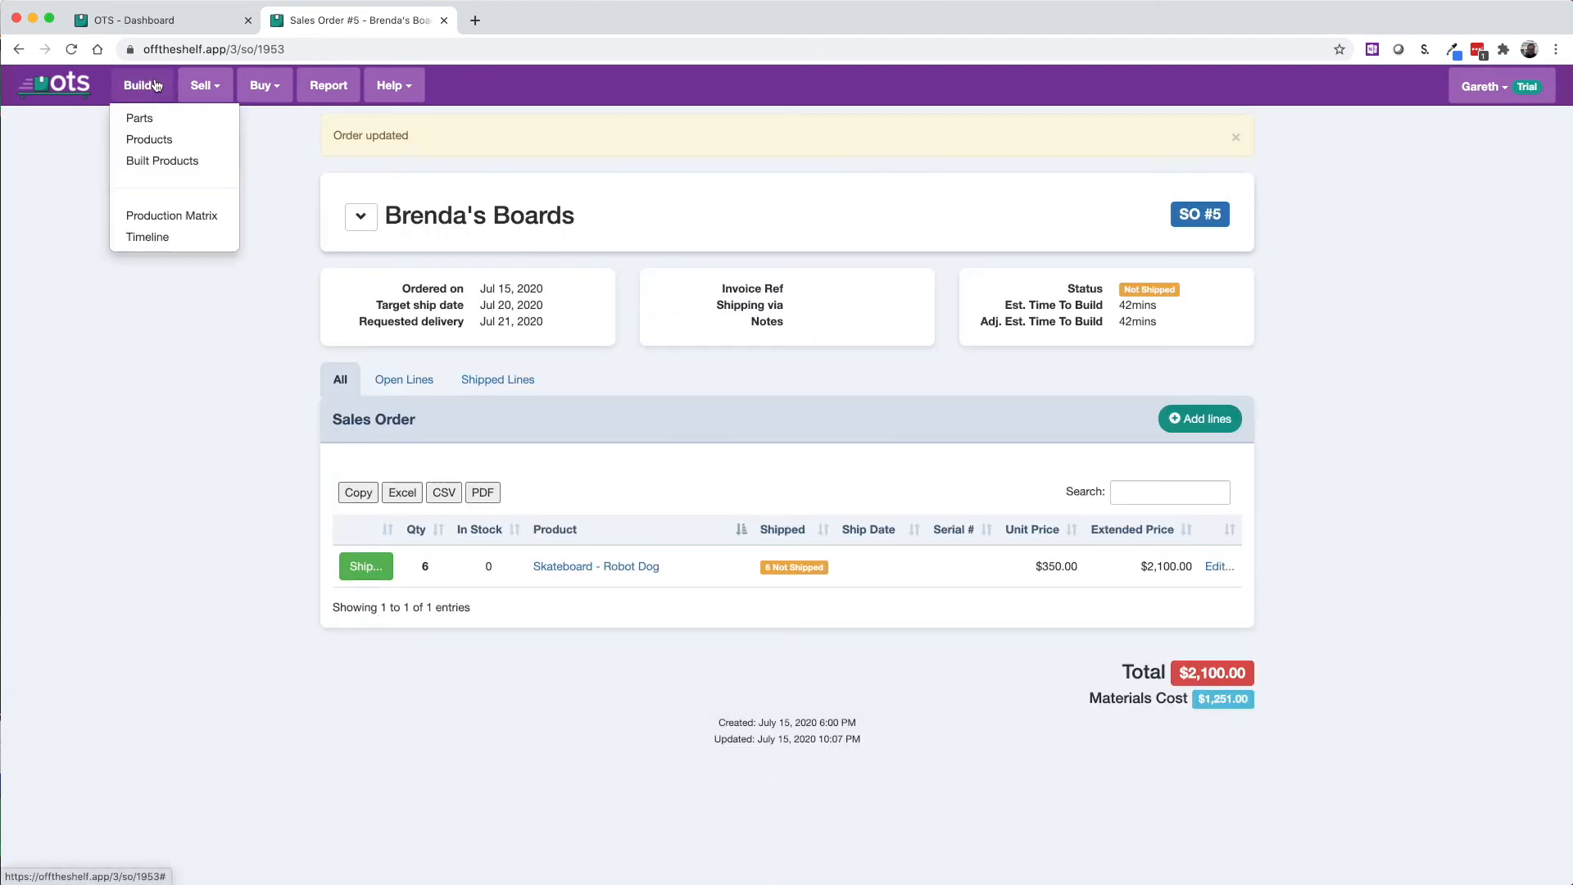
{"action": "left_click", "coordinate": [148, 237]}
{"action": "scroll", "coordinate": [725, 326], "scroll_direction": "right", "scroll_amount": 6}
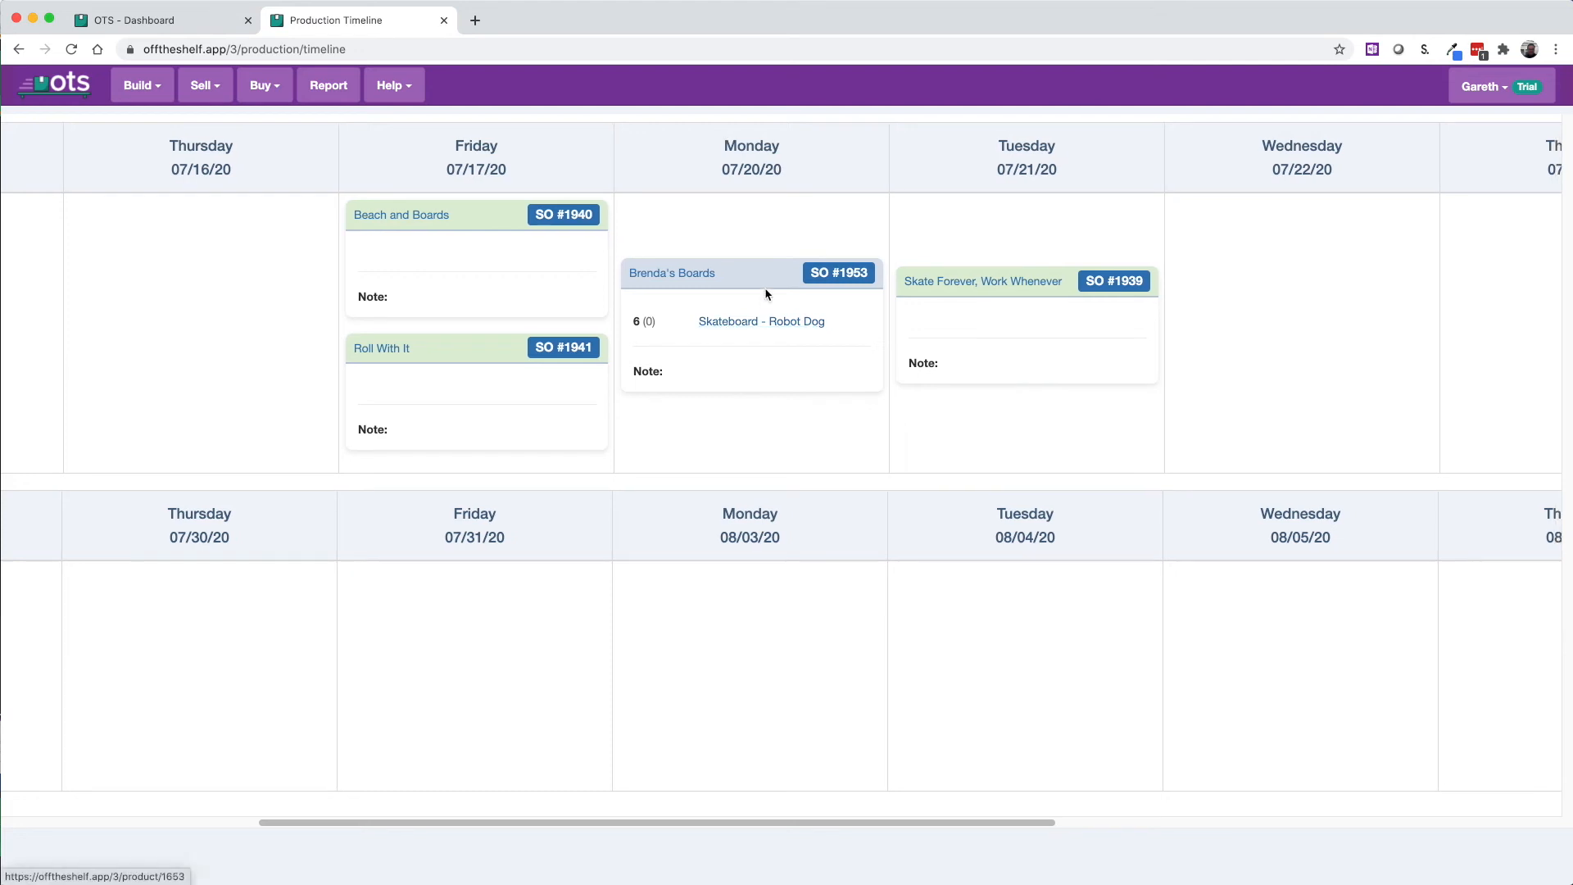
{"action": "scroll", "coordinate": [758, 288], "scroll_direction": "right", "scroll_amount": 12}
{"action": "scroll", "coordinate": [759, 288], "scroll_direction": "left", "scroll_amount": 1}
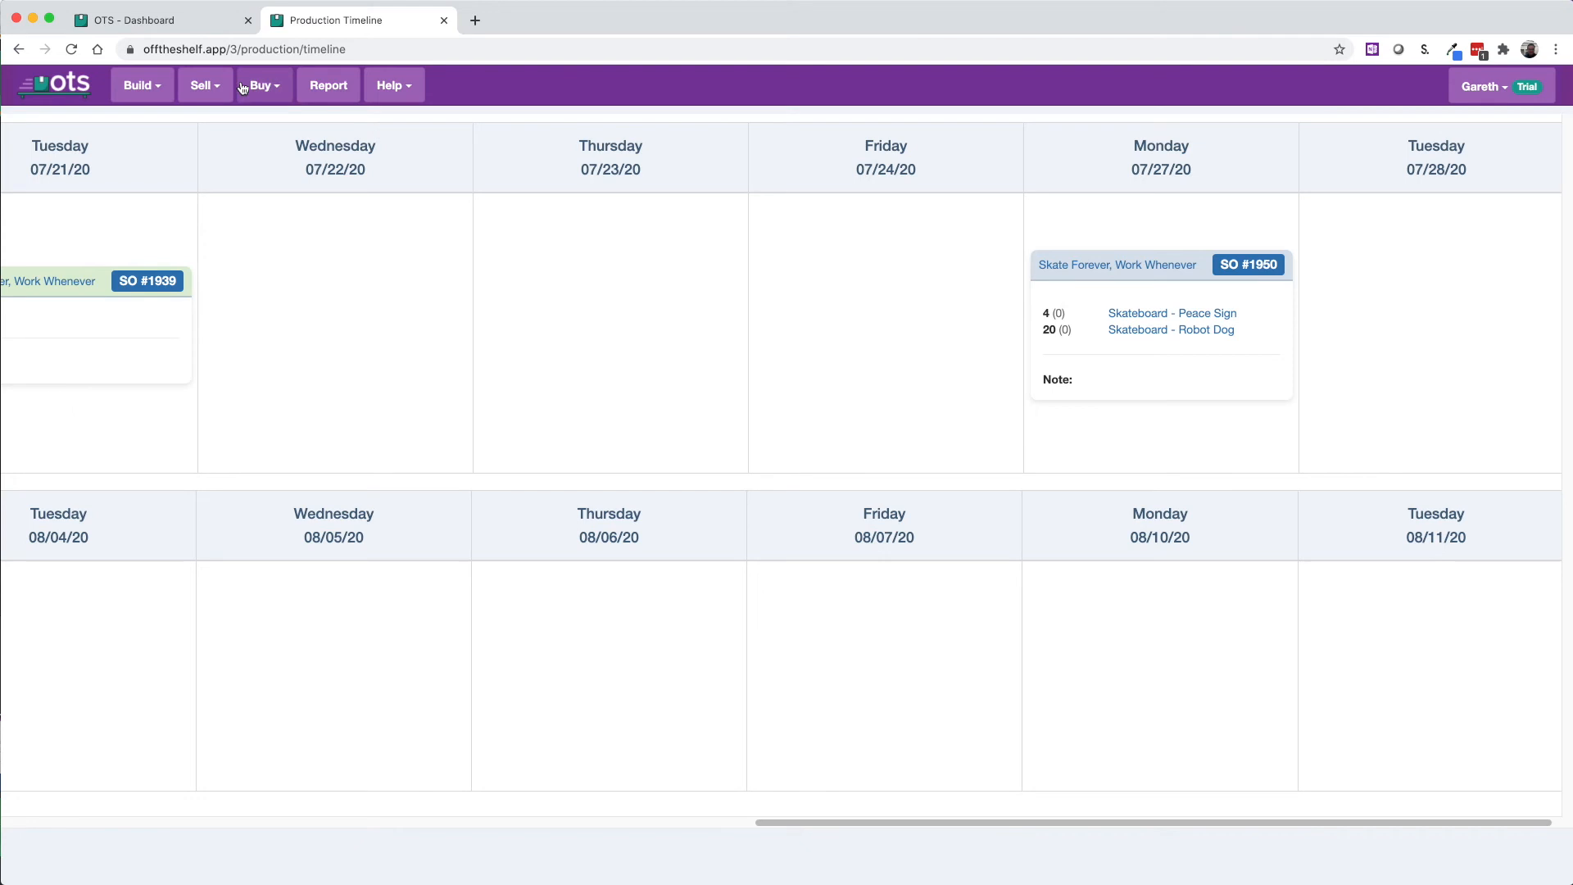
Review the production matrix of products to build and open the Skateboard - Robot Dog product from it
{"action": "left_click", "coordinate": [154, 86]}
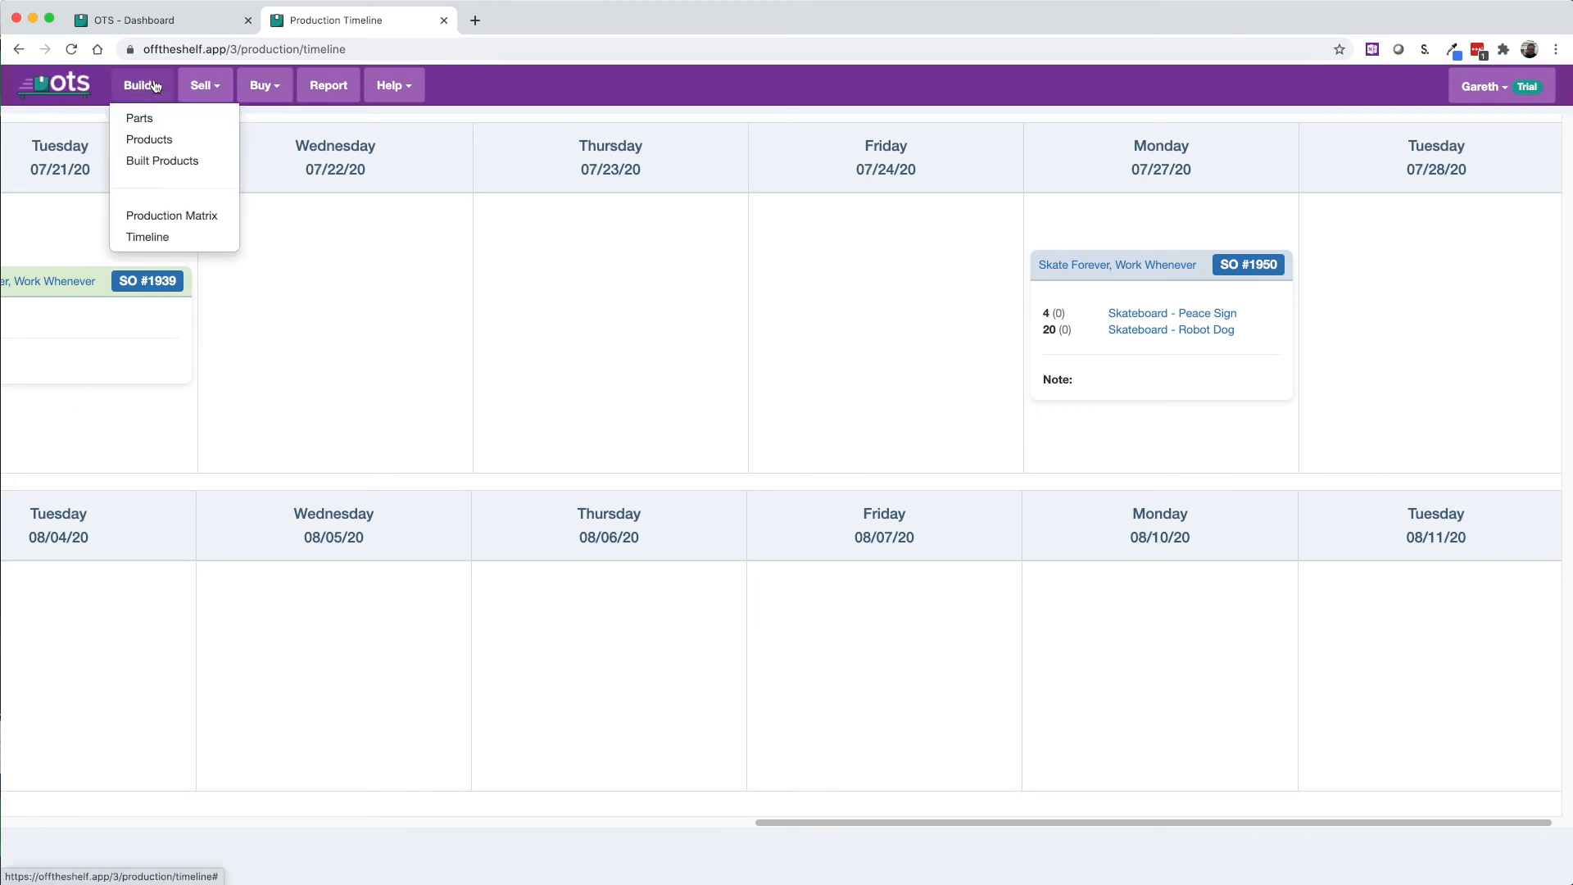
{"action": "left_click", "coordinate": [156, 216]}
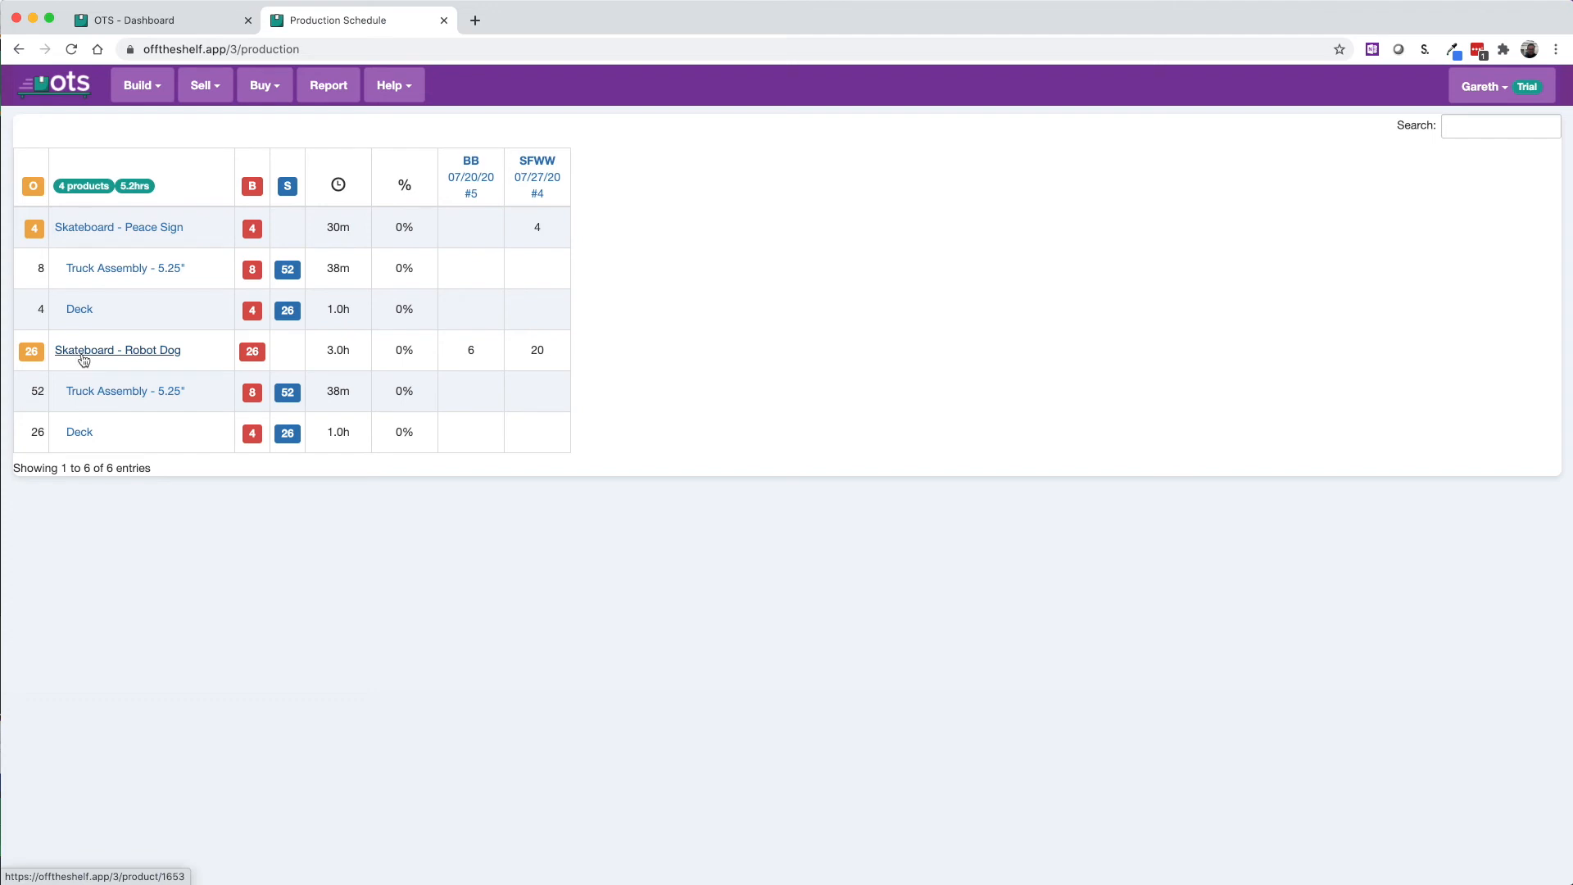
{"action": "left_click", "coordinate": [115, 351]}
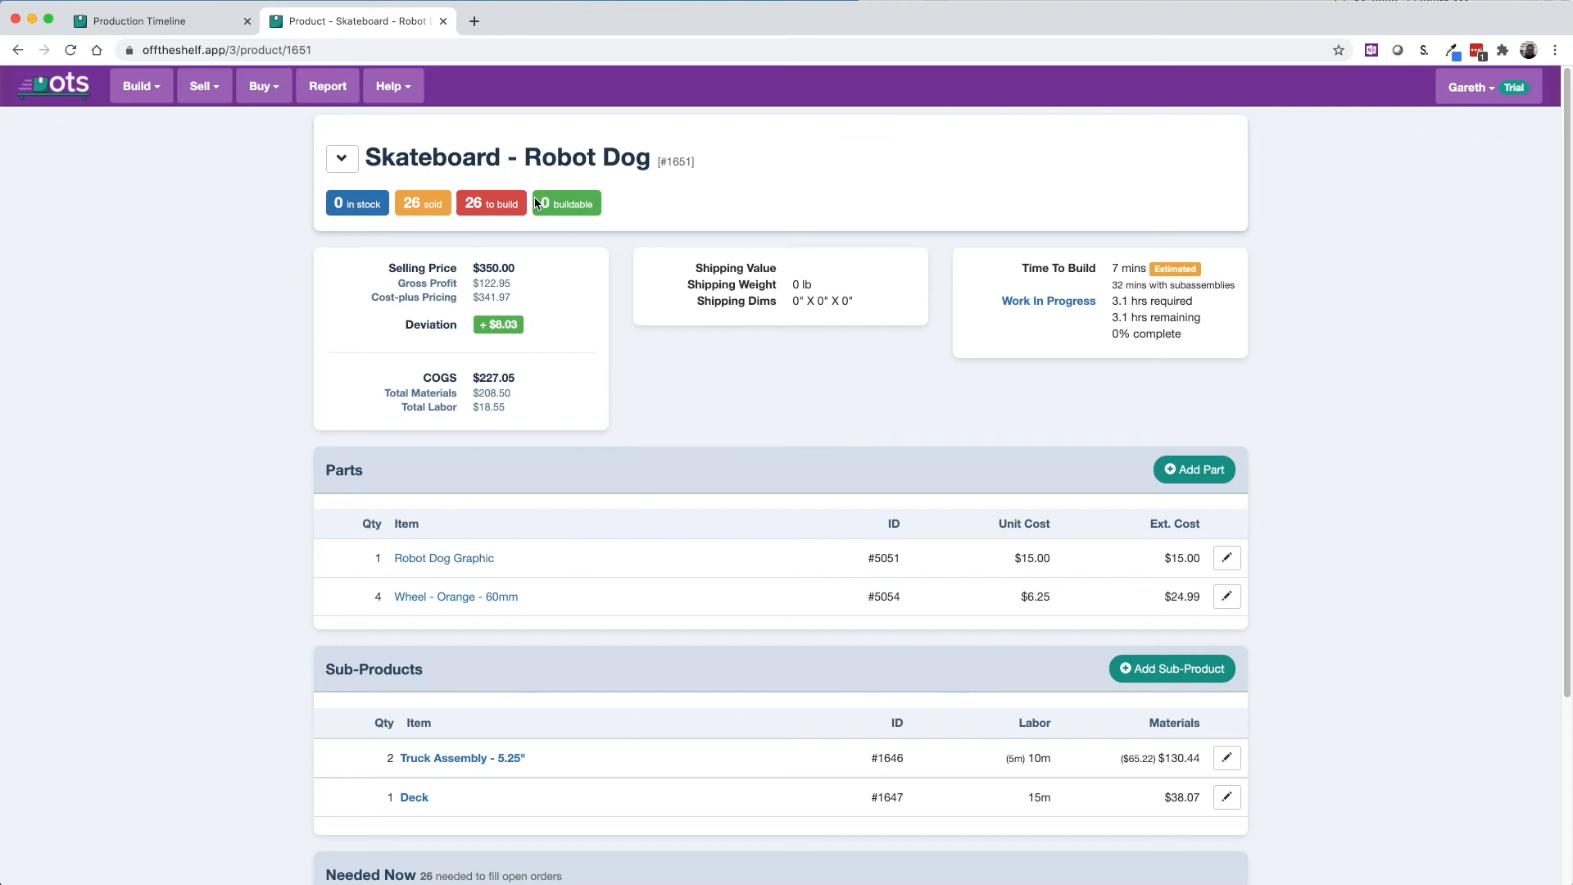
Generate new purchase orders for the open sales orders of Brenda's Boards and Skate Forever, Work Whenever
{"action": "left_click", "coordinate": [274, 92]}
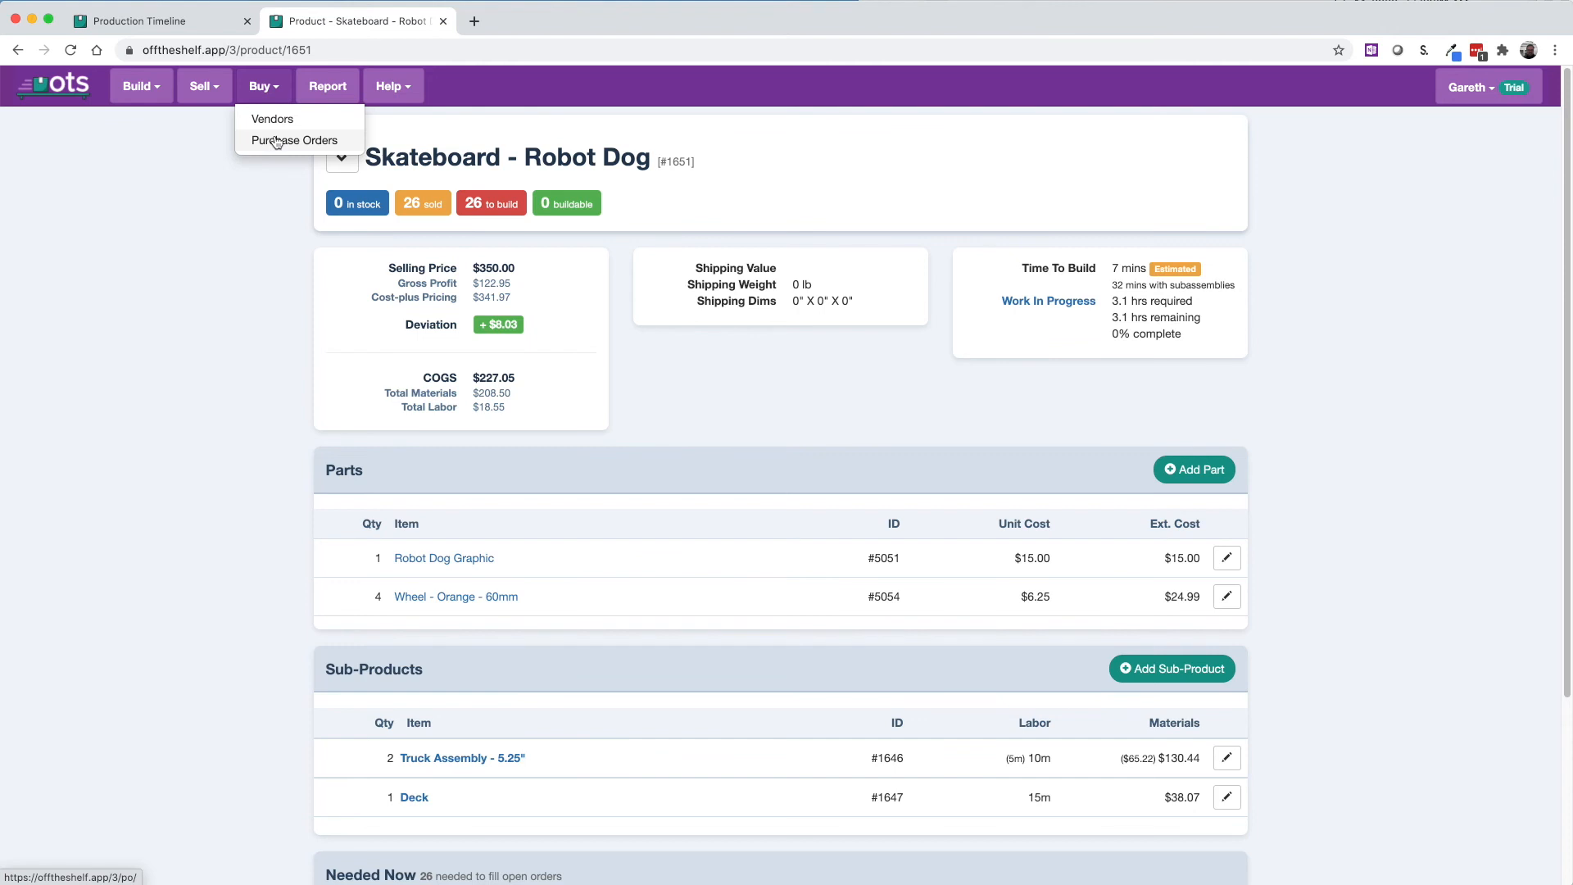
{"action": "left_click", "coordinate": [277, 141]}
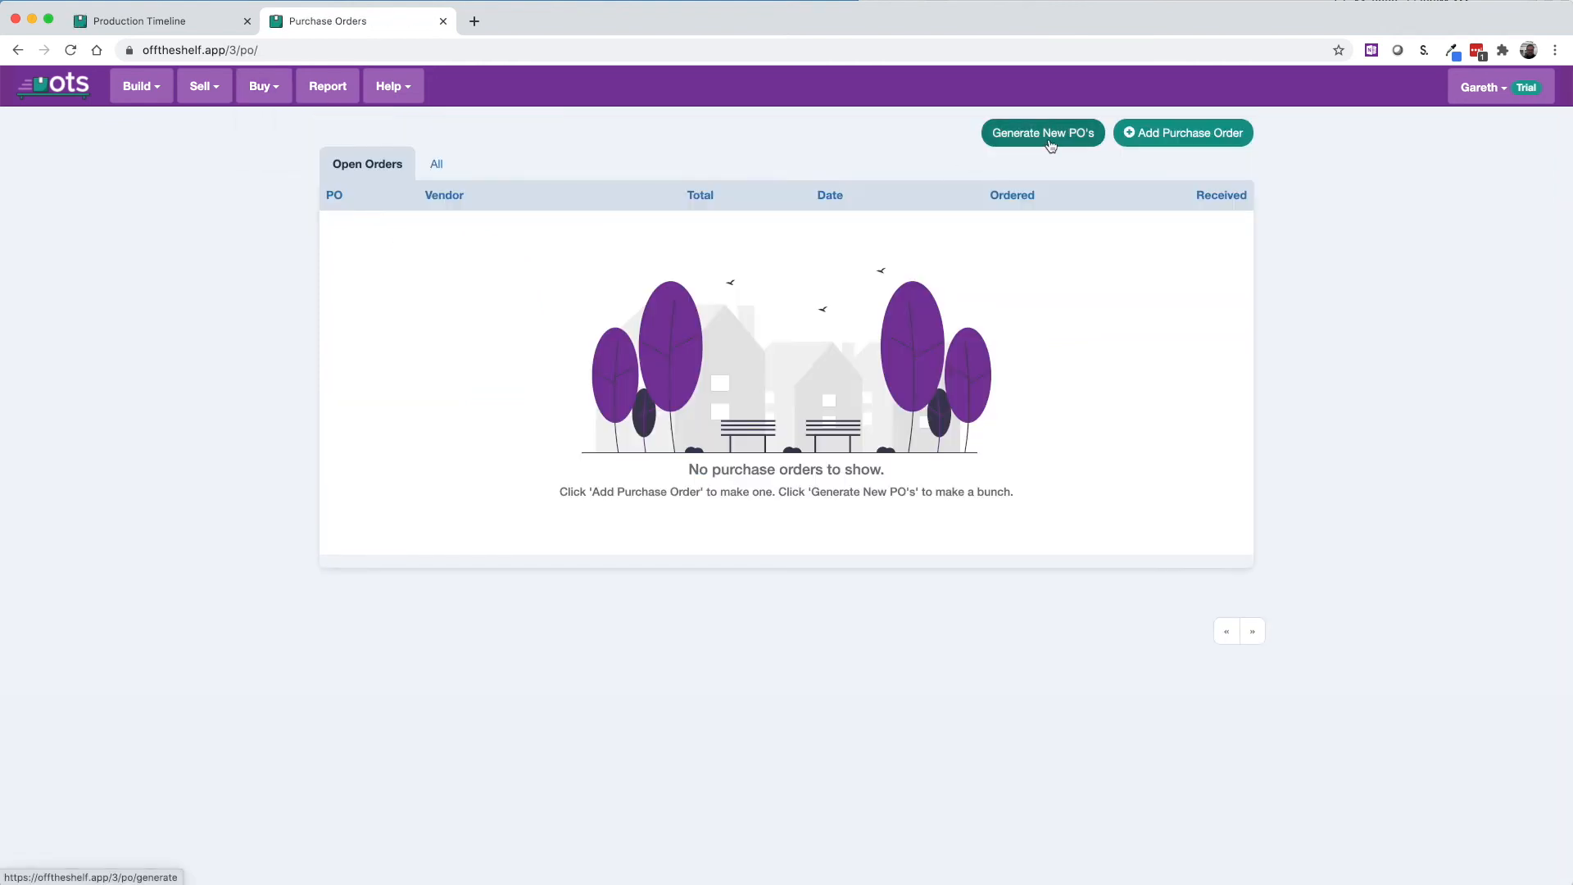
{"action": "left_click", "coordinate": [1051, 144]}
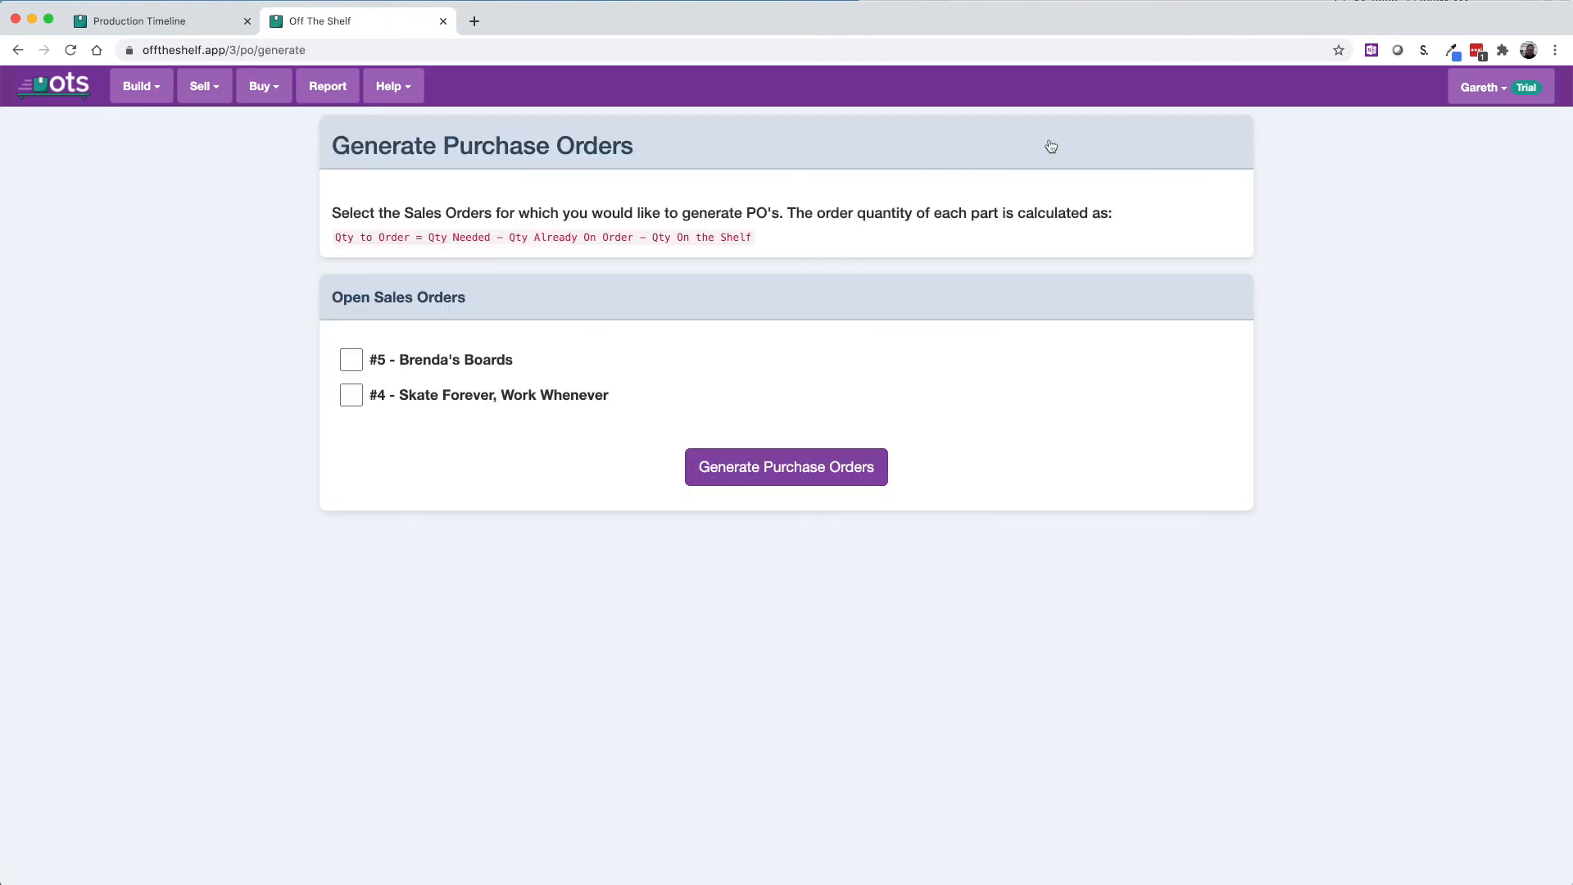
{"action": "left_click", "coordinate": [351, 361]}
{"action": "left_click", "coordinate": [351, 392]}
{"action": "left_click", "coordinate": [795, 468]}
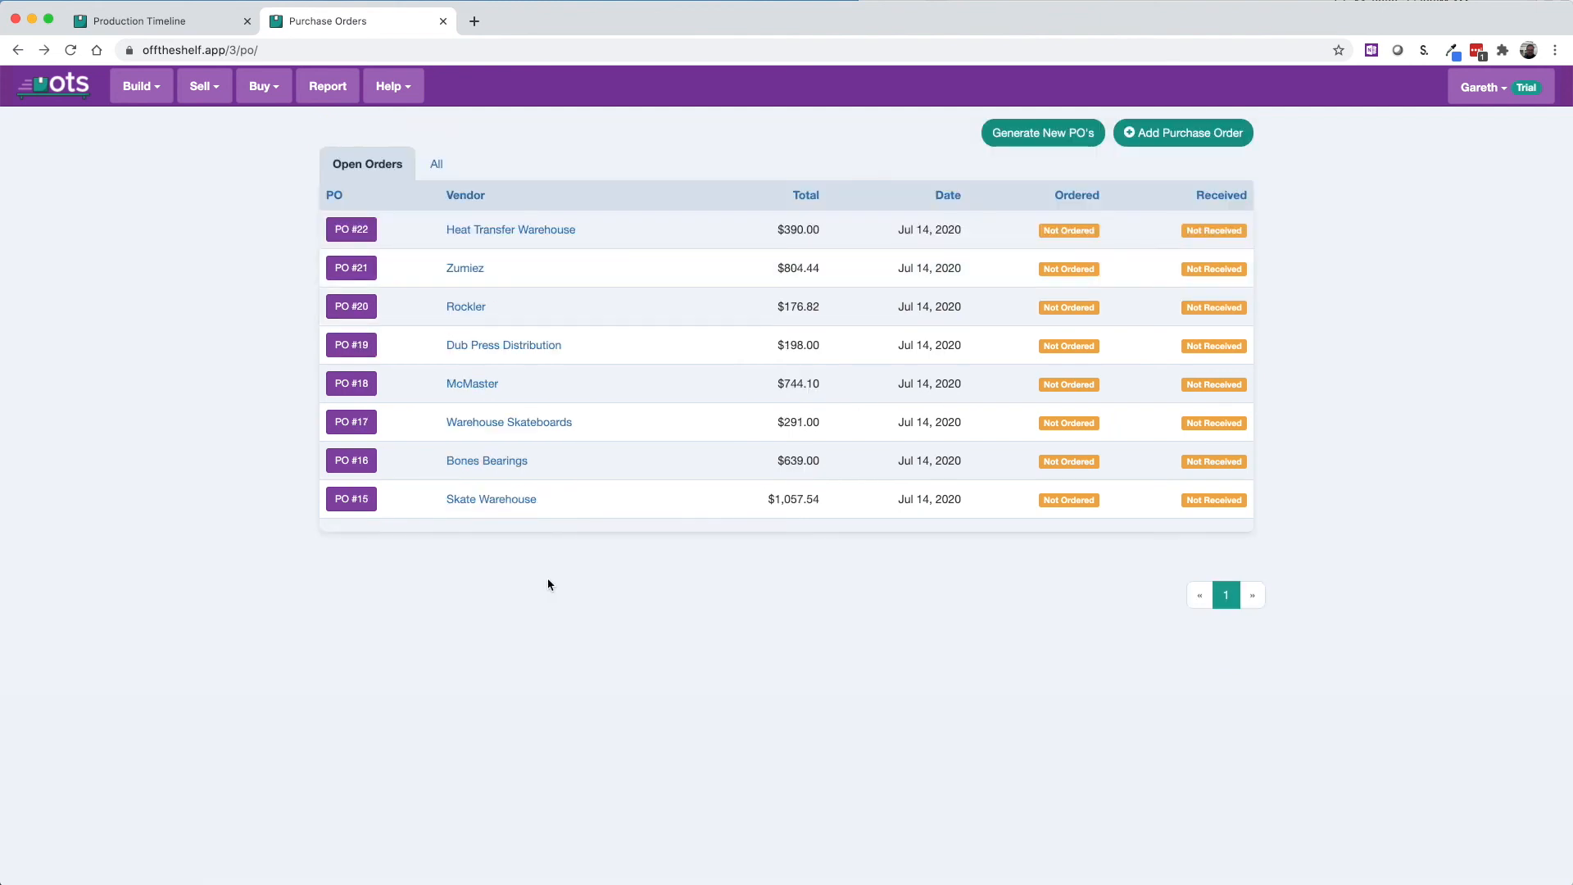
Open the McMaster purchase order and receive all of its lines
{"action": "left_click", "coordinate": [352, 383]}
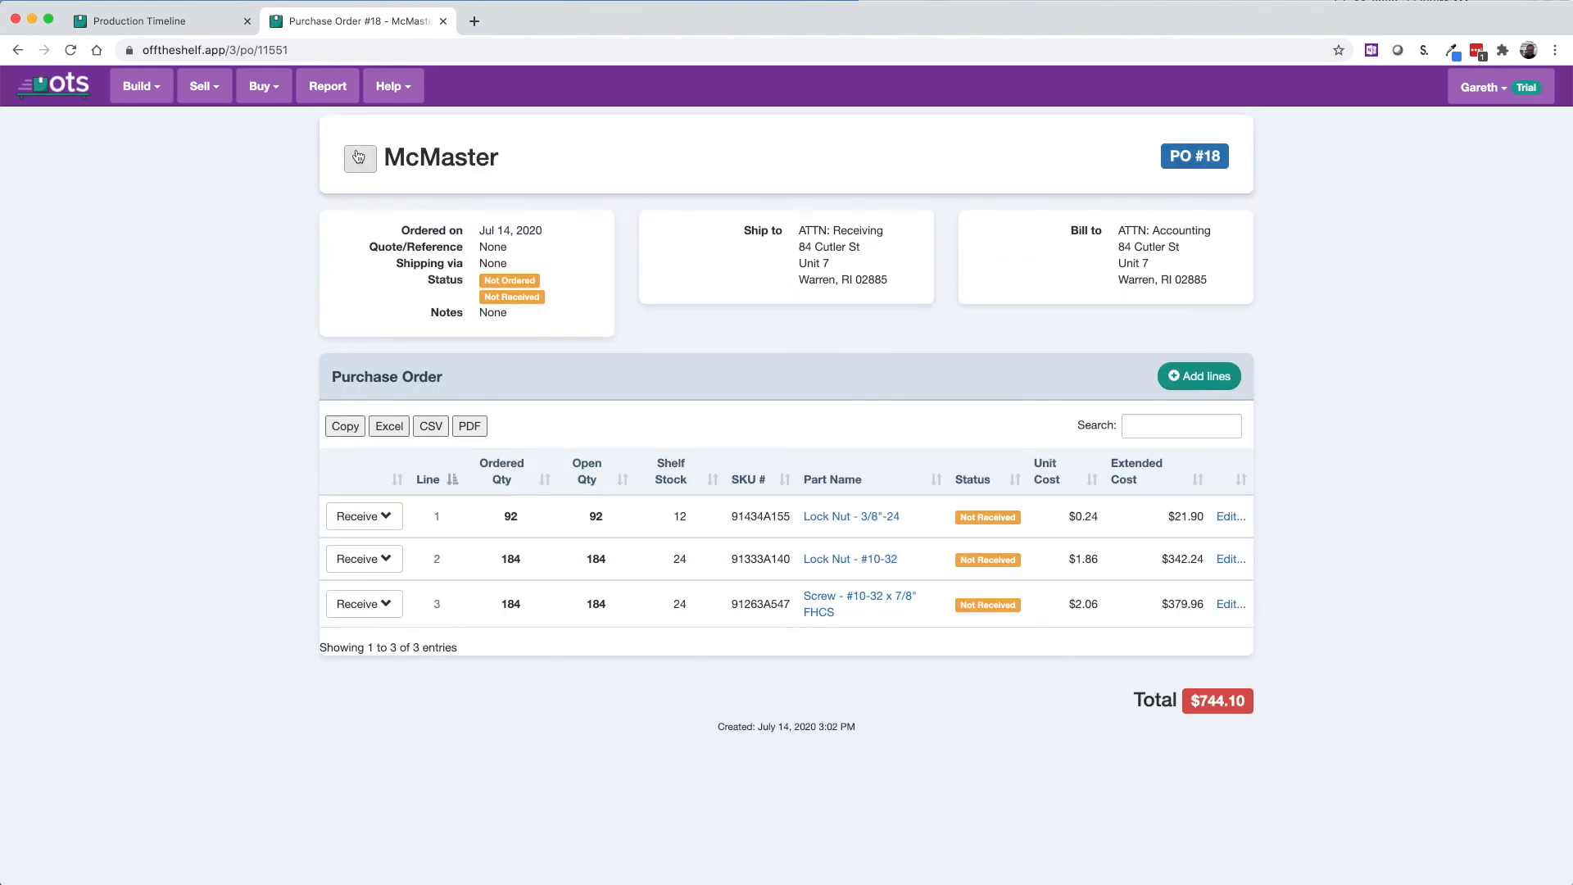
{"action": "left_click", "coordinate": [358, 156]}
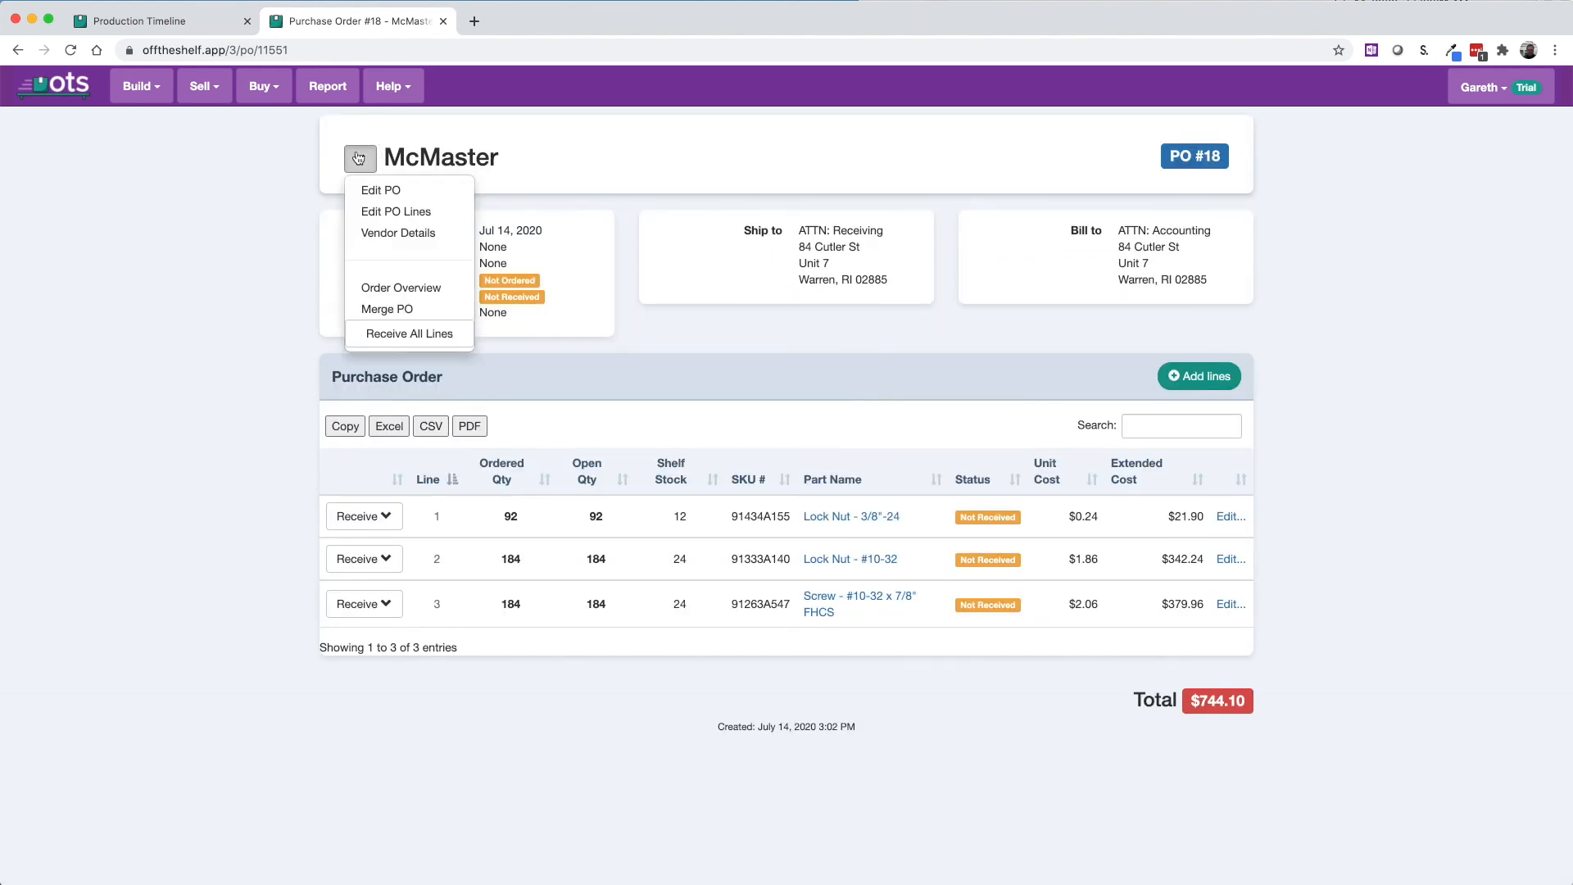
{"action": "left_click", "coordinate": [392, 342]}
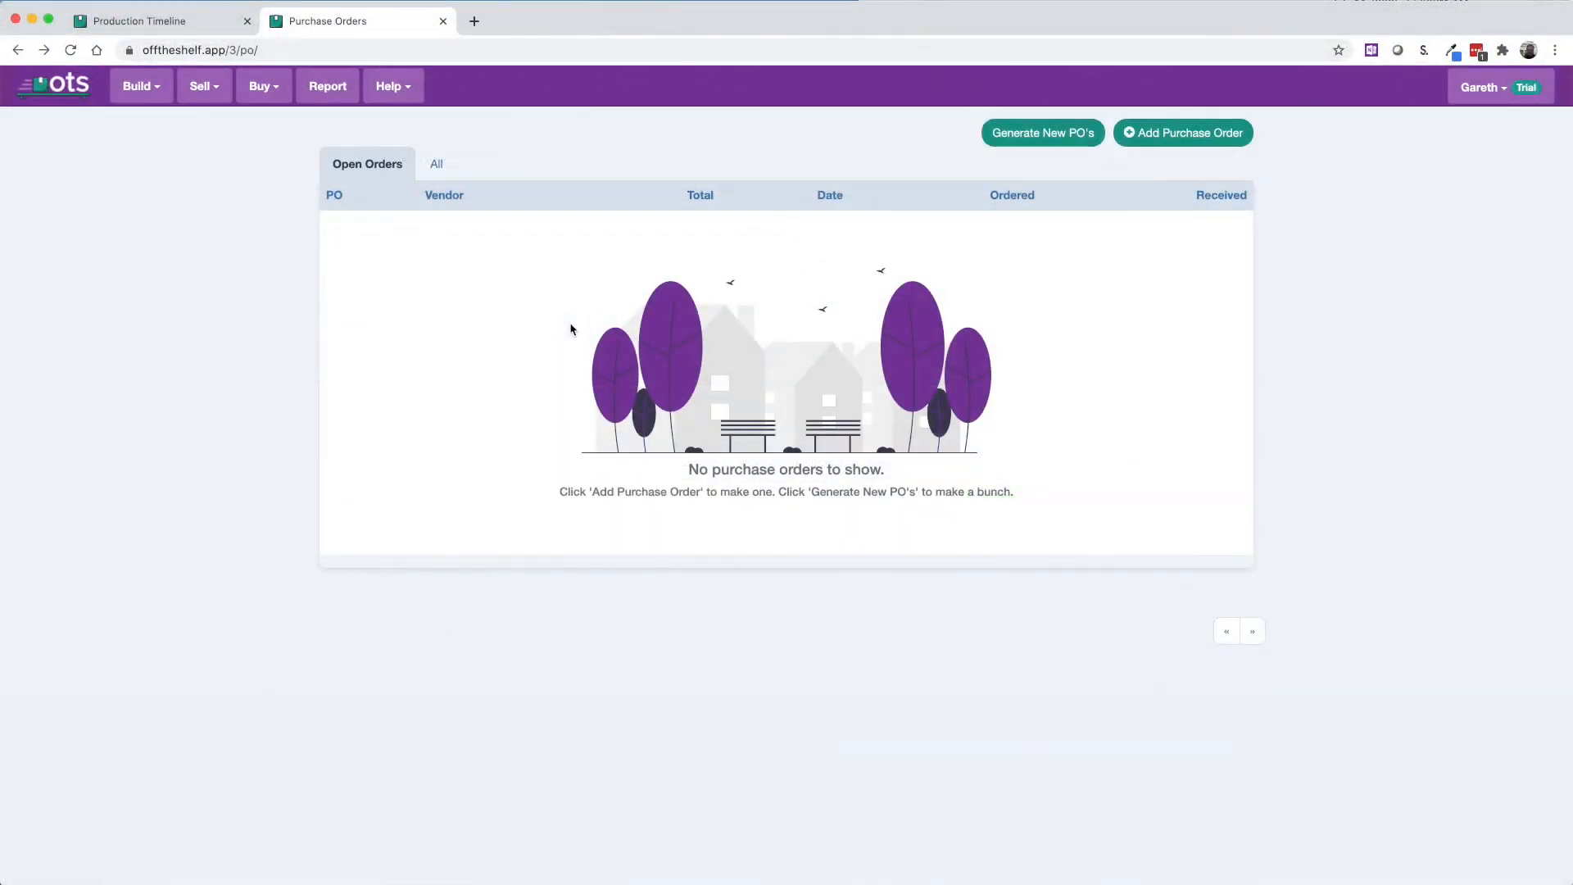
Open the Skateboard - Robot Dog product from the product list, then build and serialize 26 units of it
{"action": "left_click", "coordinate": [141, 86]}
{"action": "left_click", "coordinate": [152, 139]}
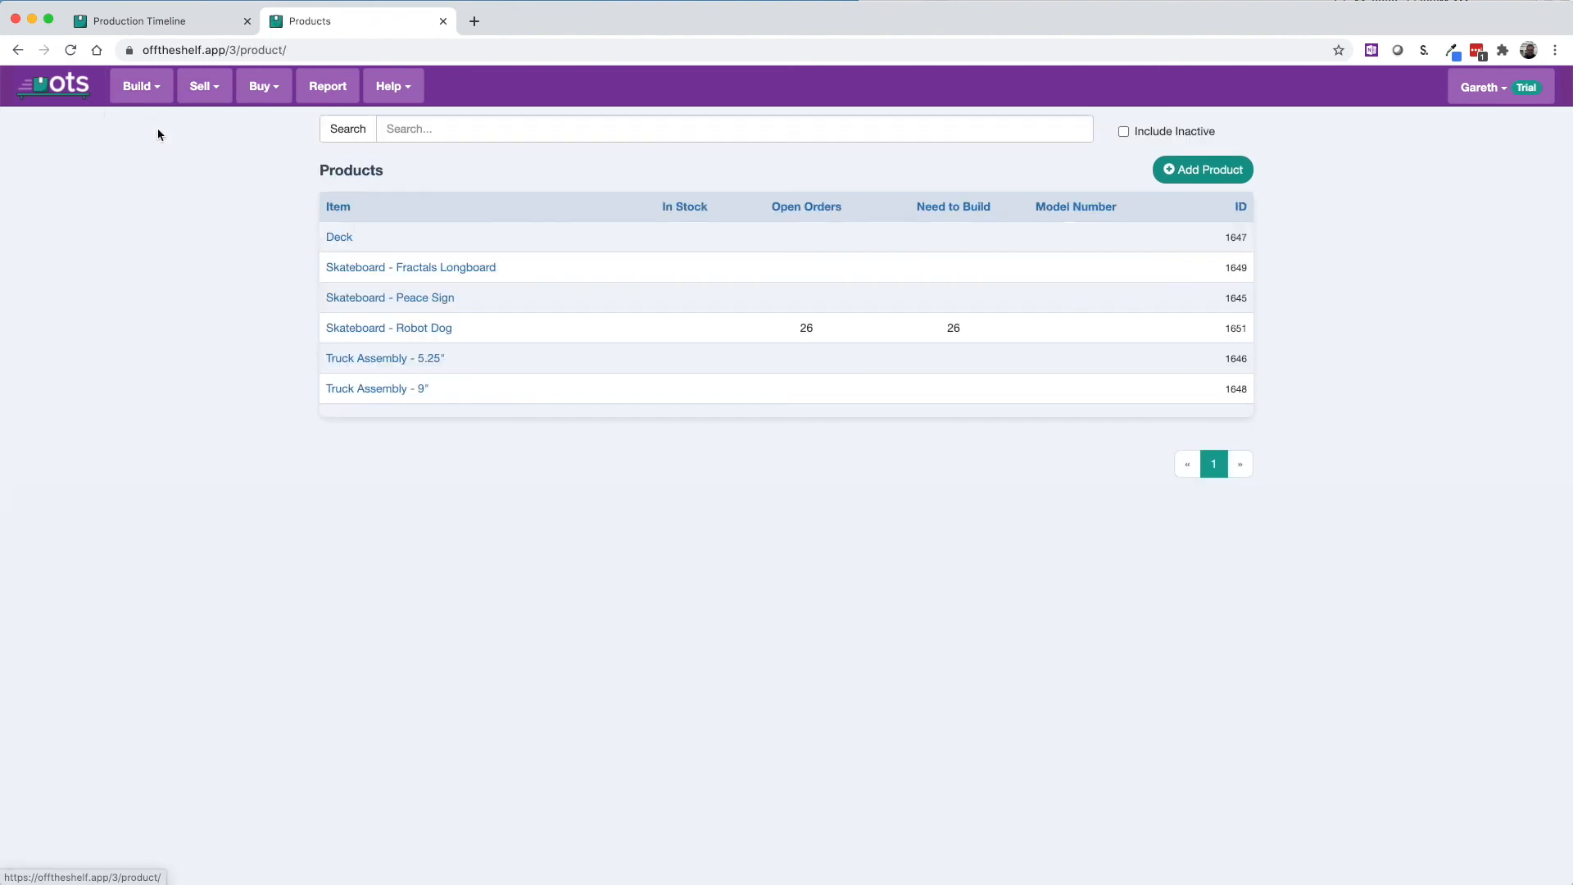
{"action": "left_click", "coordinate": [420, 328]}
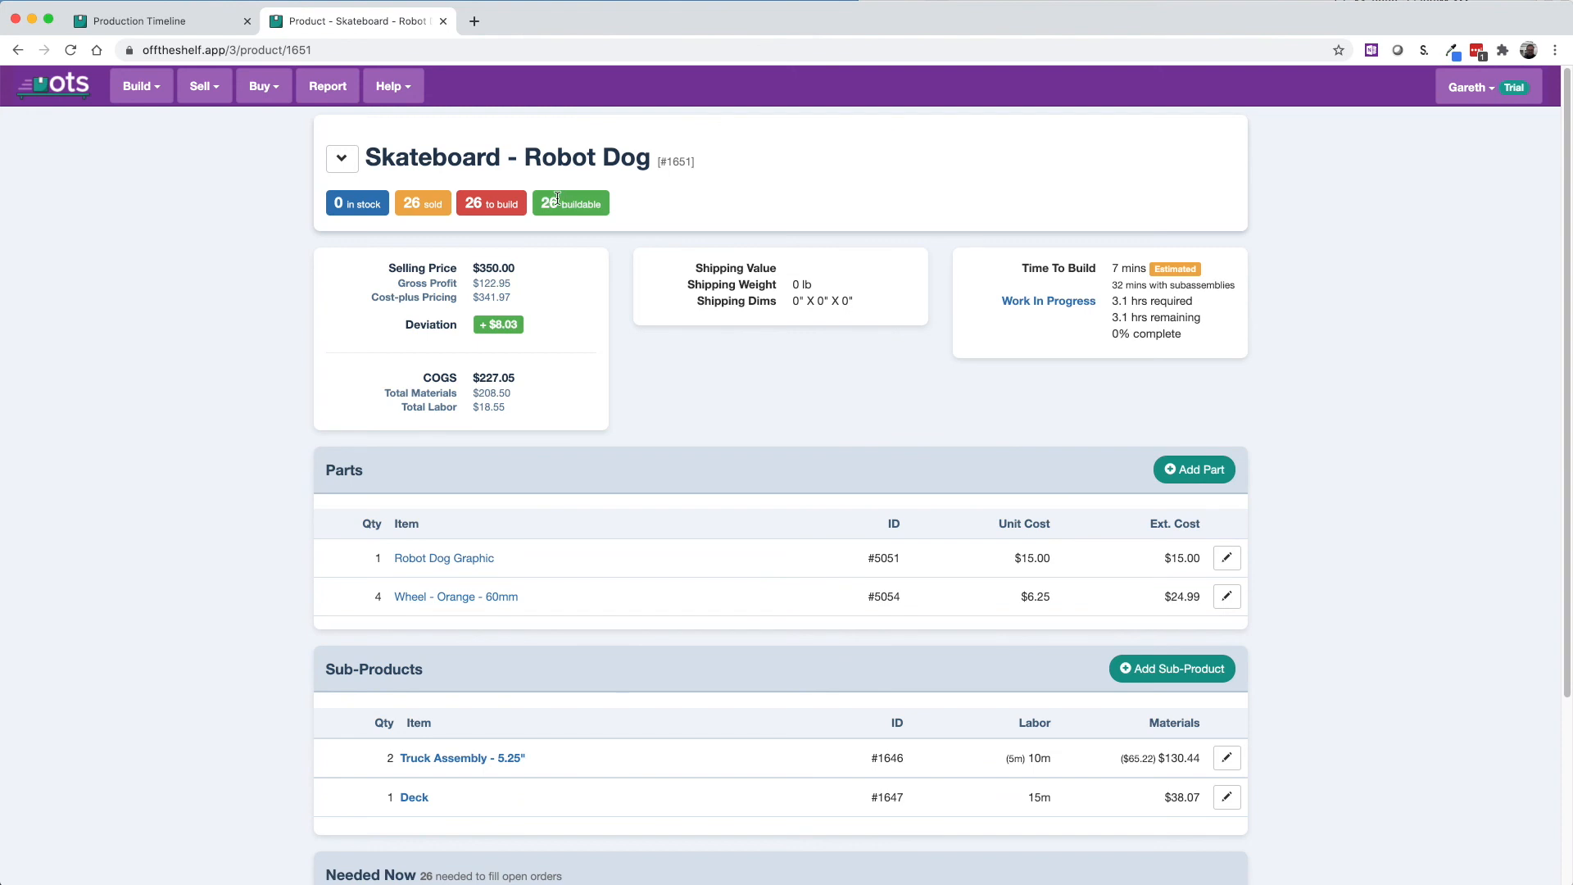
{"action": "left_click", "coordinate": [339, 162]}
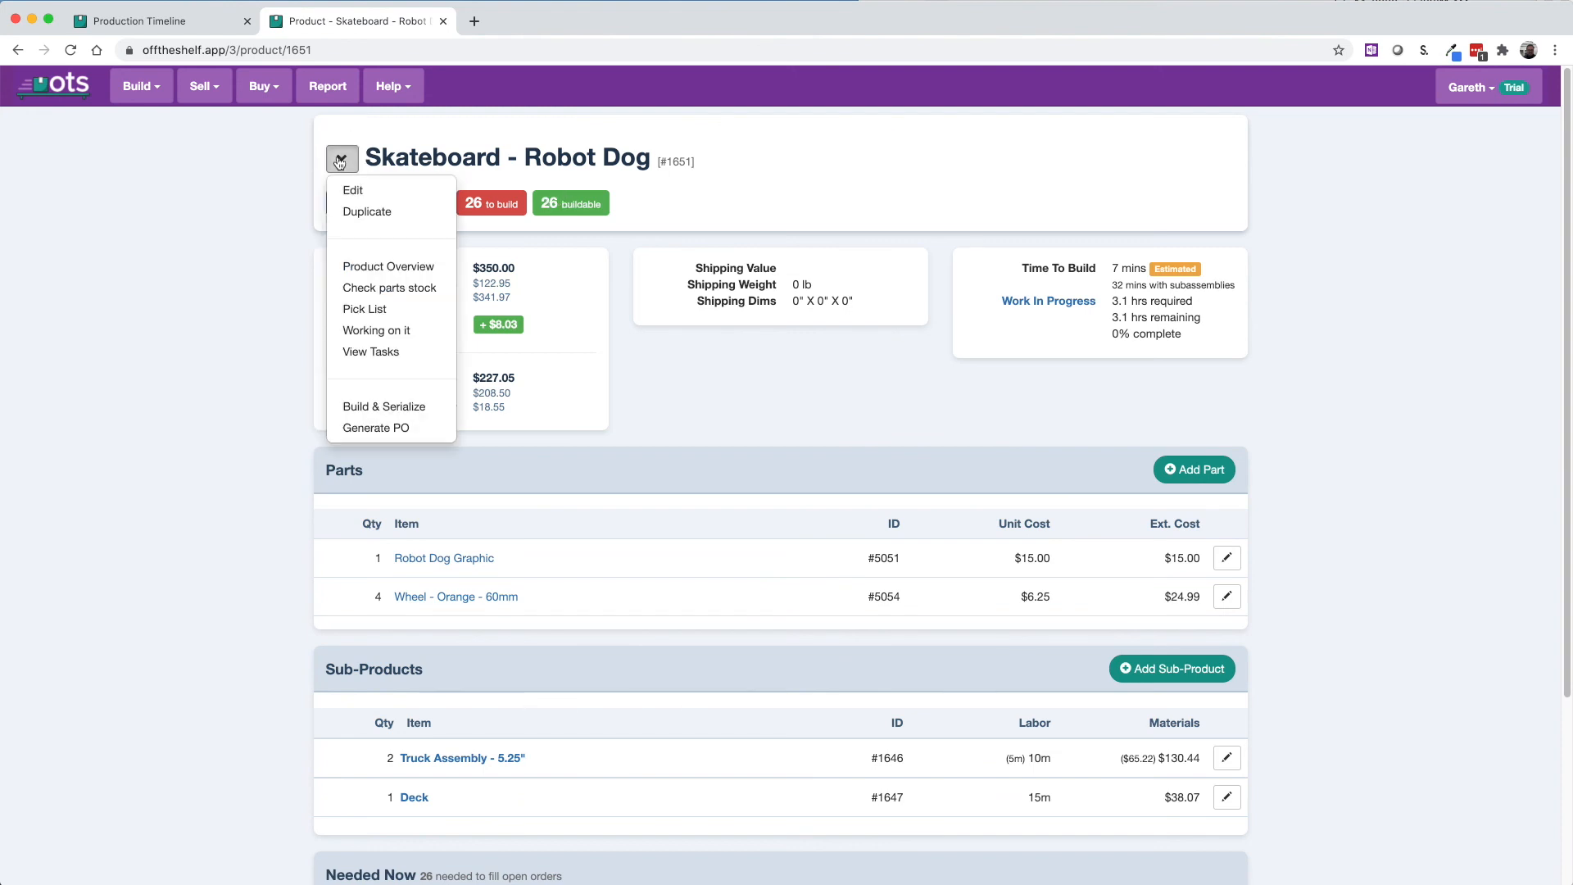
{"action": "left_click", "coordinate": [366, 409]}
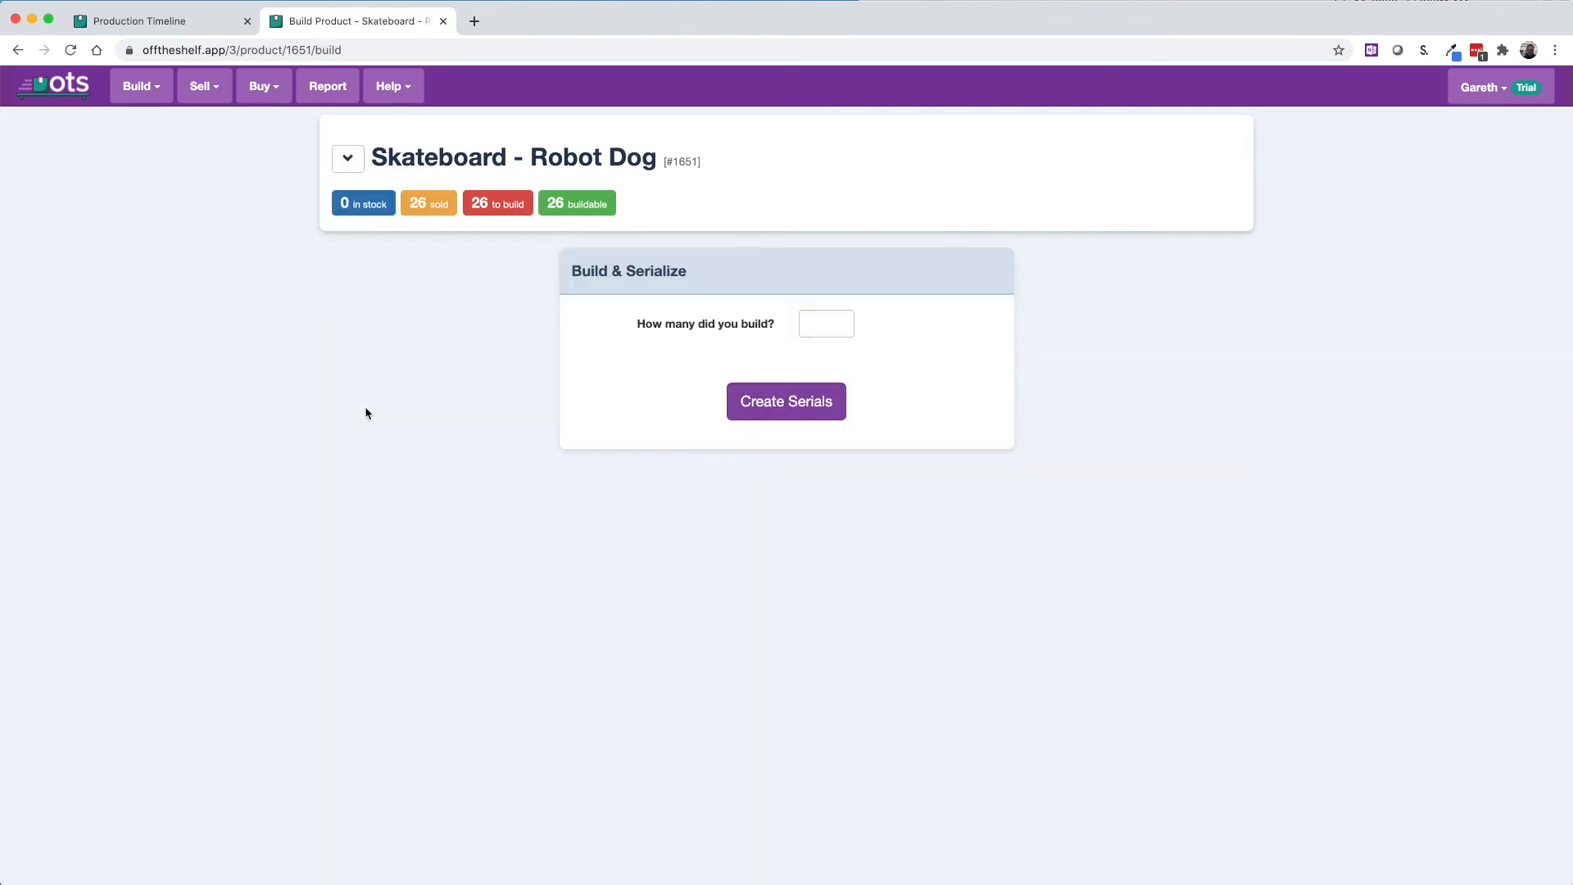
{"action": "left_click", "coordinate": [826, 331]}
{"action": "type", "text": "26"}
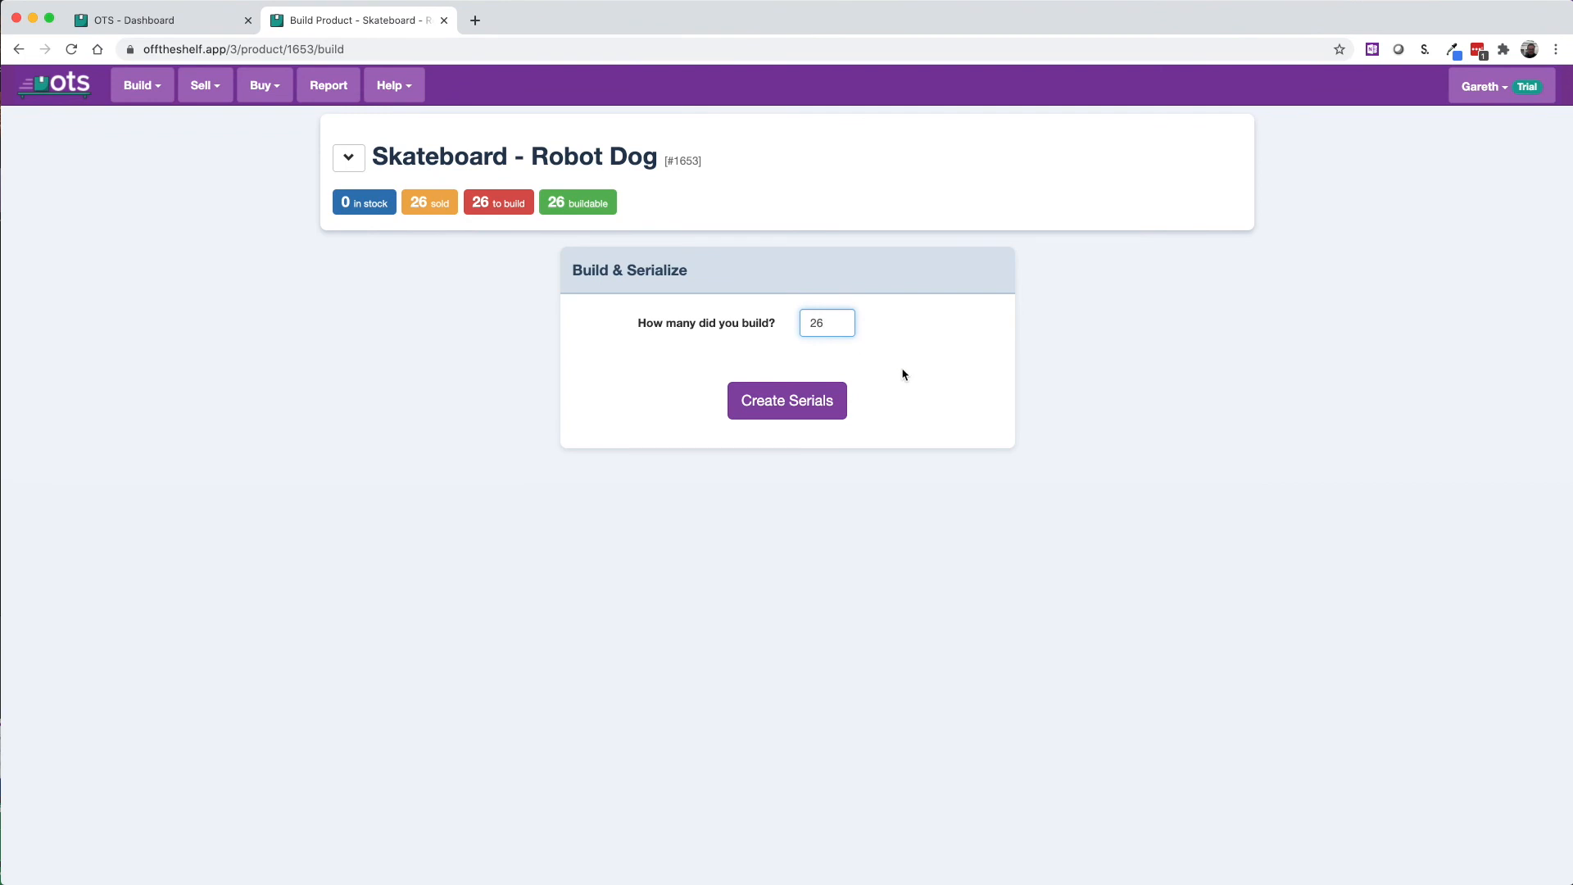
{"action": "left_click", "coordinate": [778, 393]}
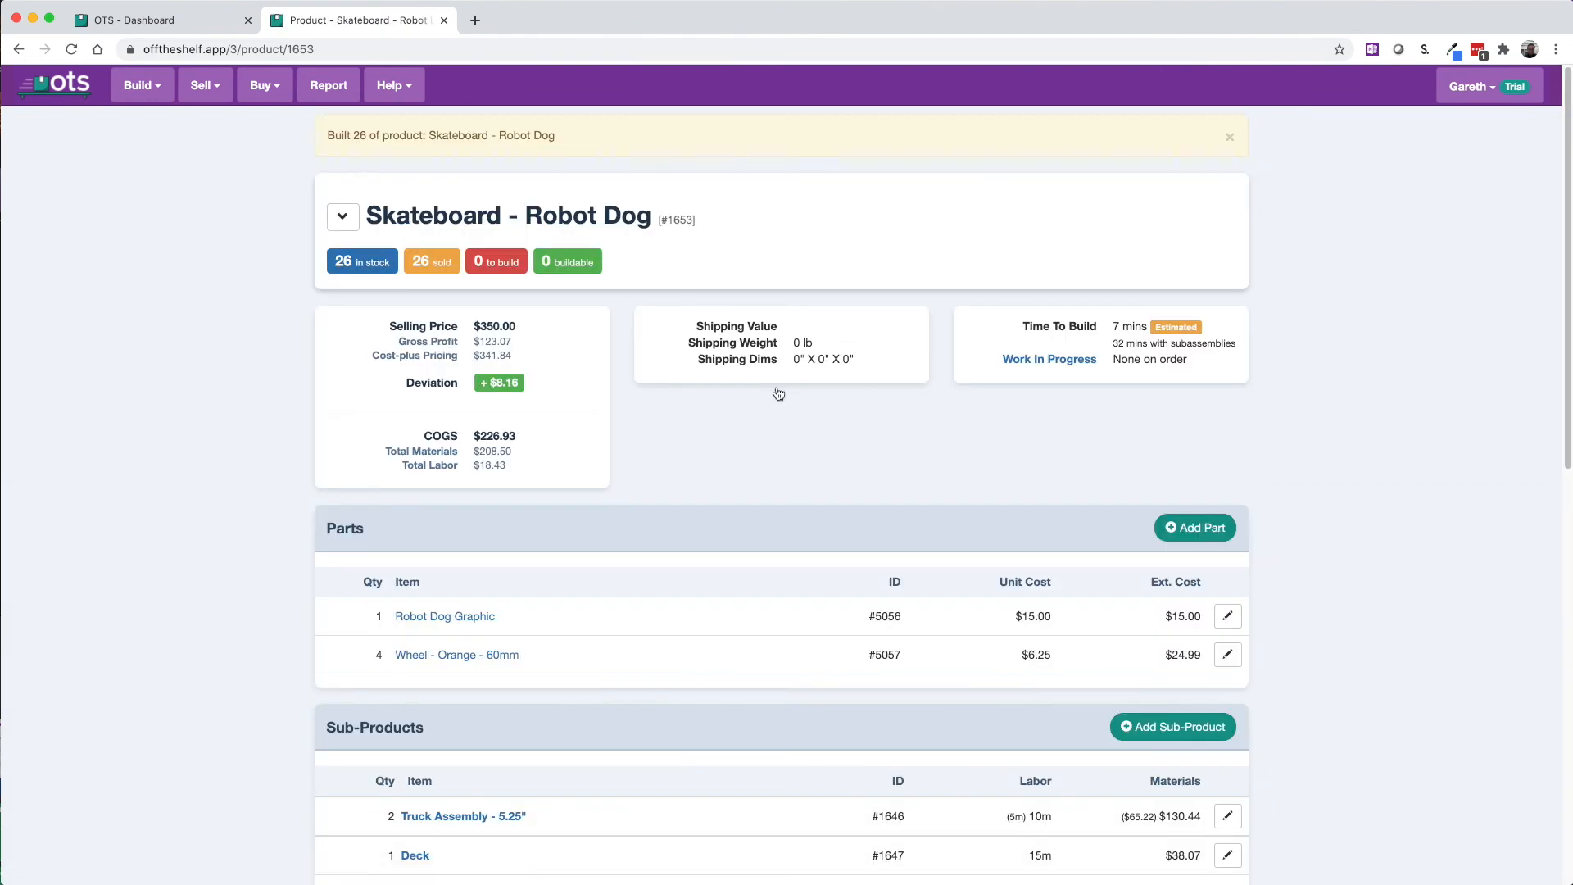
Review the Needed Now and Build History sections of the Skateboard - Robot Dog product
{"action": "scroll", "coordinate": [778, 393], "scroll_direction": "down", "scroll_amount": 7}
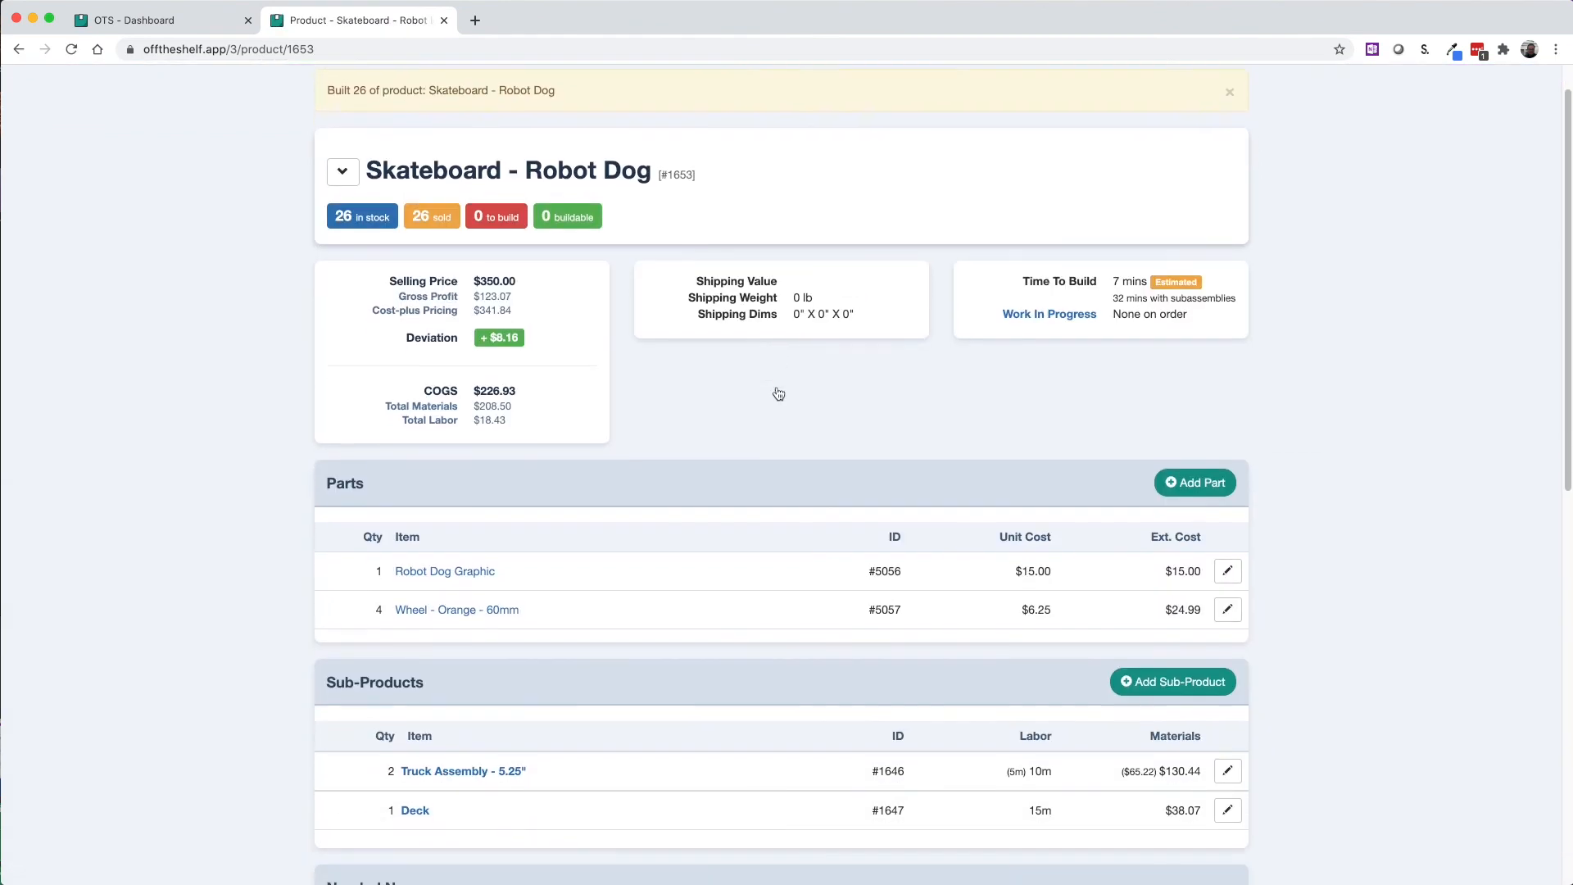
{"action": "scroll", "coordinate": [778, 394], "scroll_direction": "down", "scroll_amount": 4}
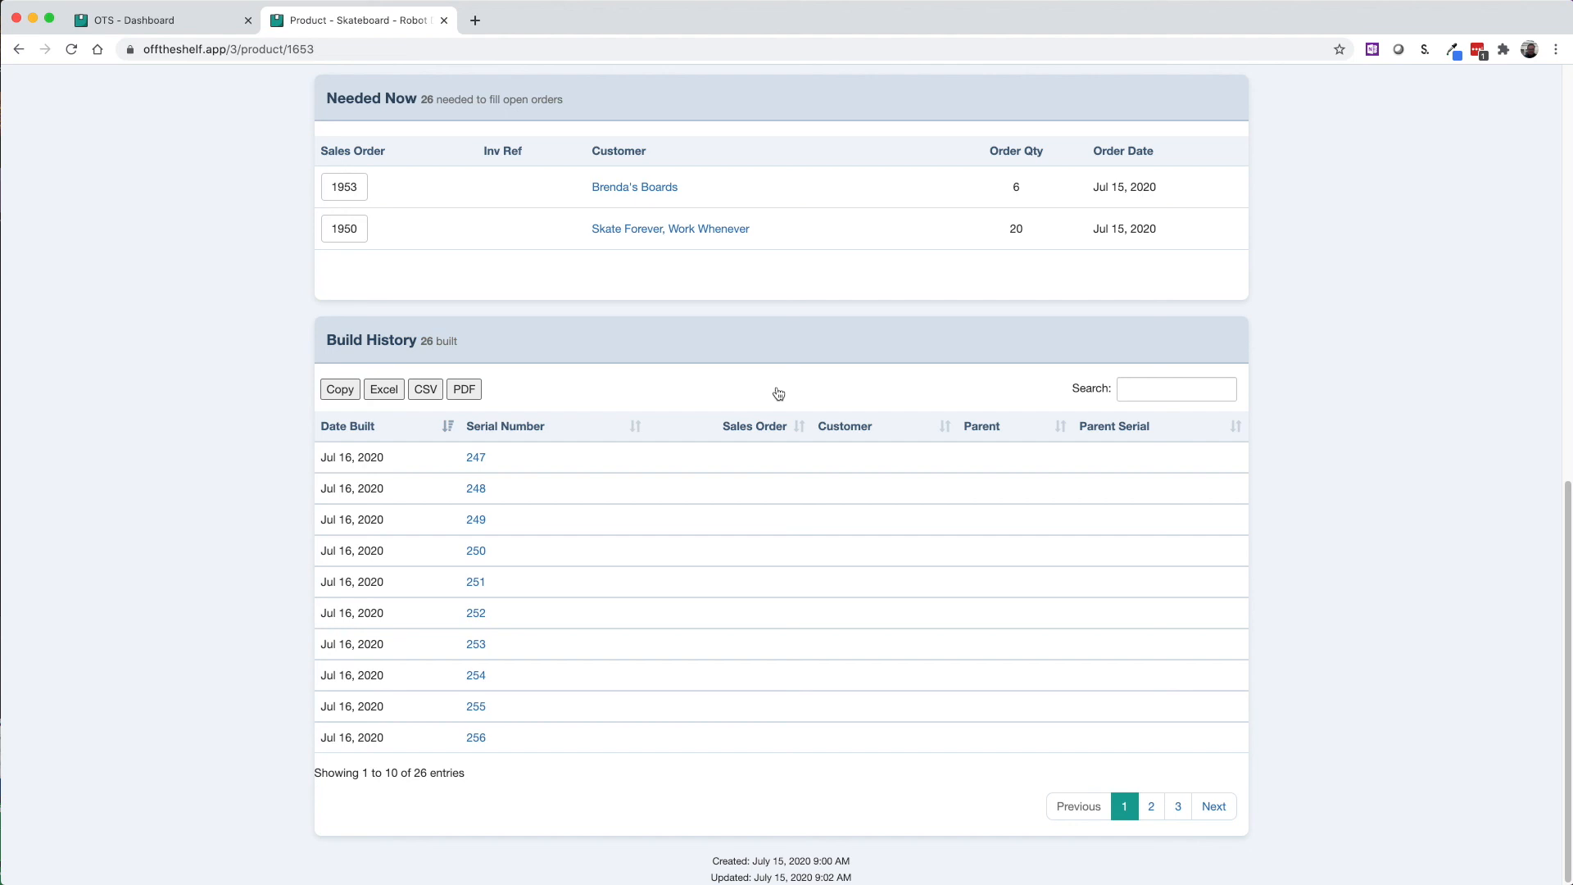
{"action": "scroll", "coordinate": [778, 394], "scroll_direction": "up", "scroll_amount": 15}
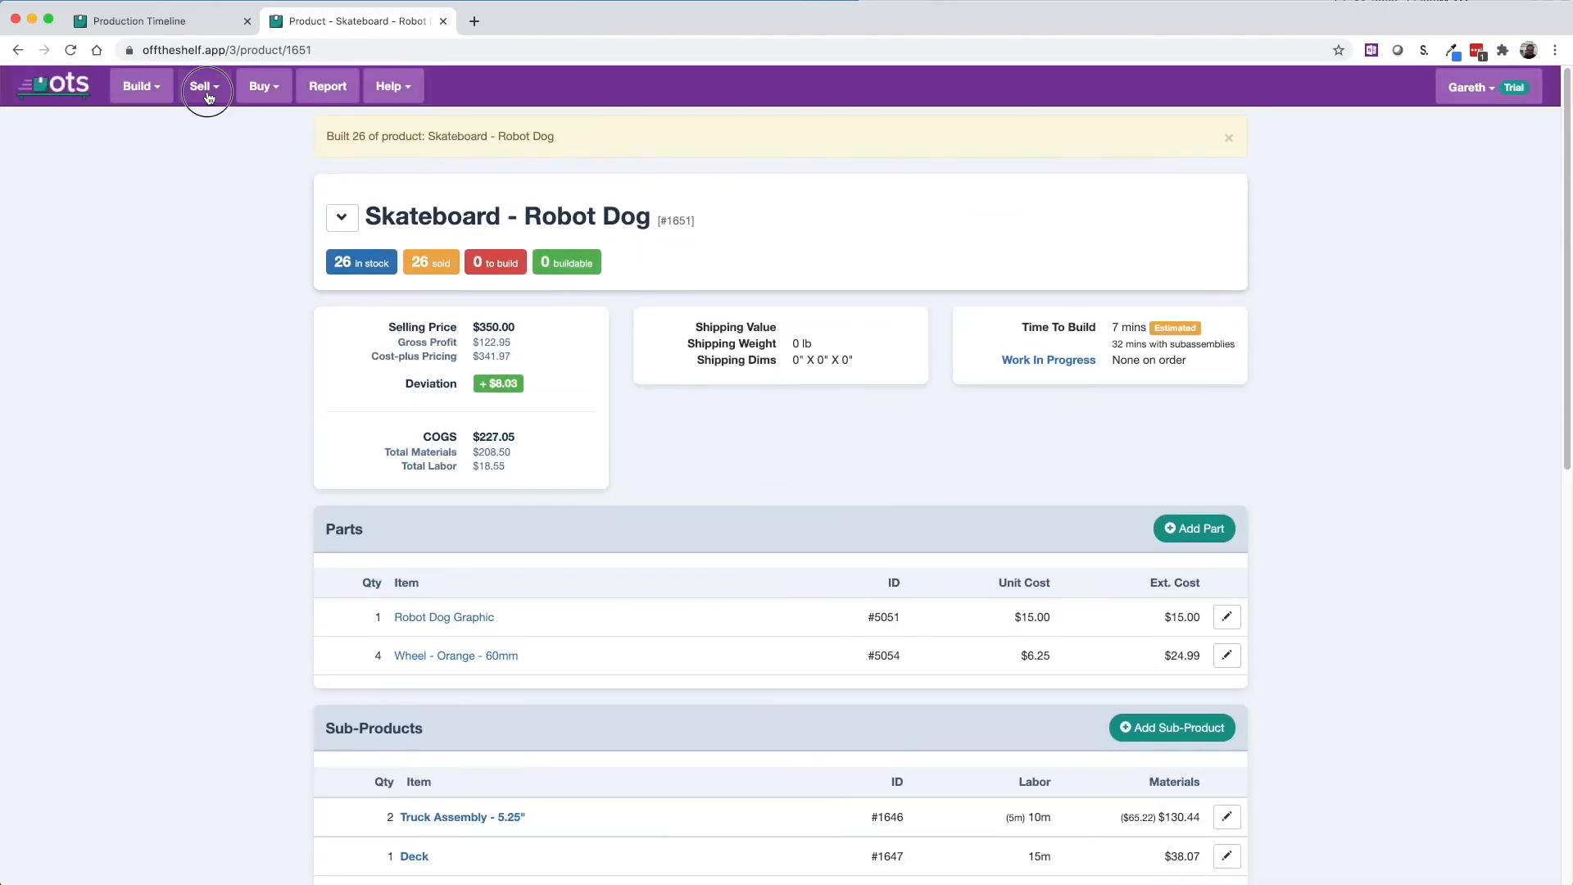
Open the Brenda's Boards sales order and ship its 6 Skateboard - Robot Dog units with automatically selected serial numbers
{"action": "left_click", "coordinate": [200, 87]}
{"action": "left_click", "coordinate": [215, 141]}
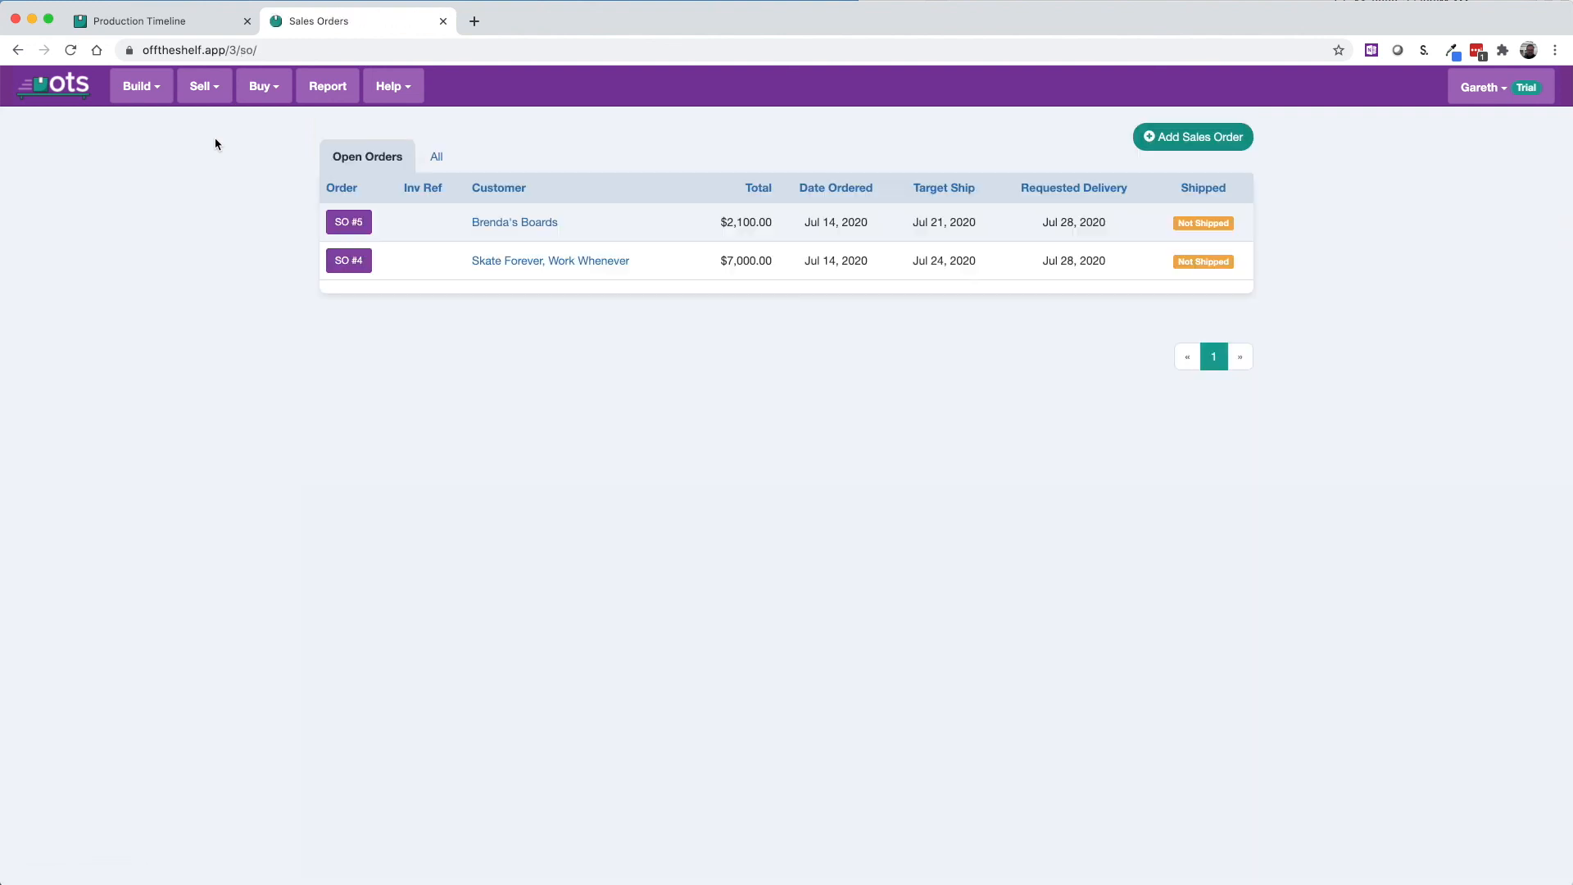
{"action": "left_click", "coordinate": [355, 222]}
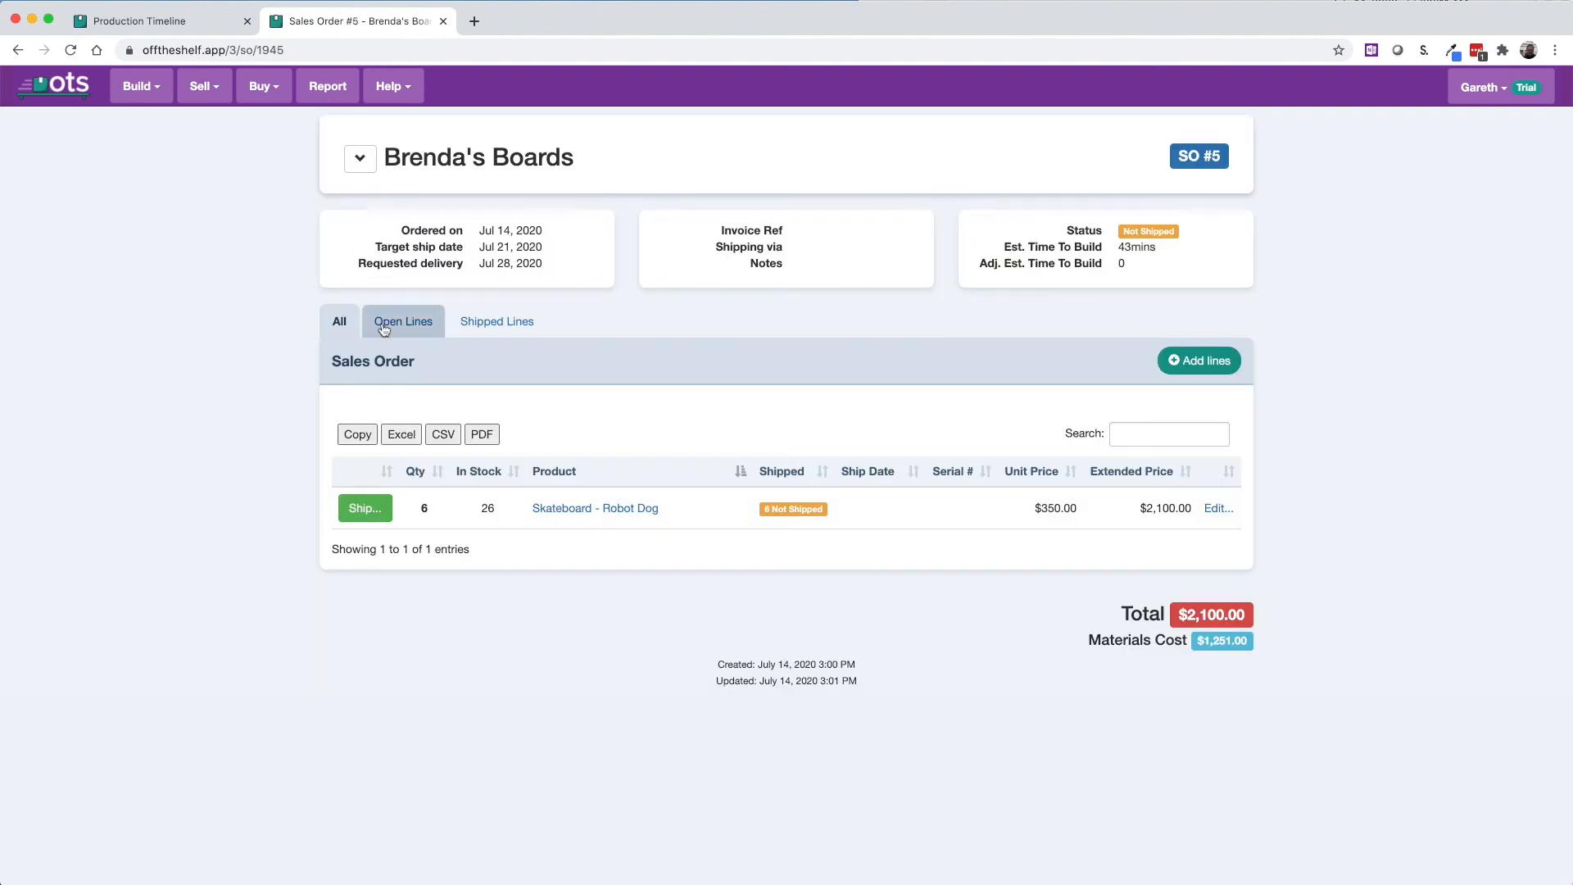
{"action": "left_click", "coordinate": [360, 516]}
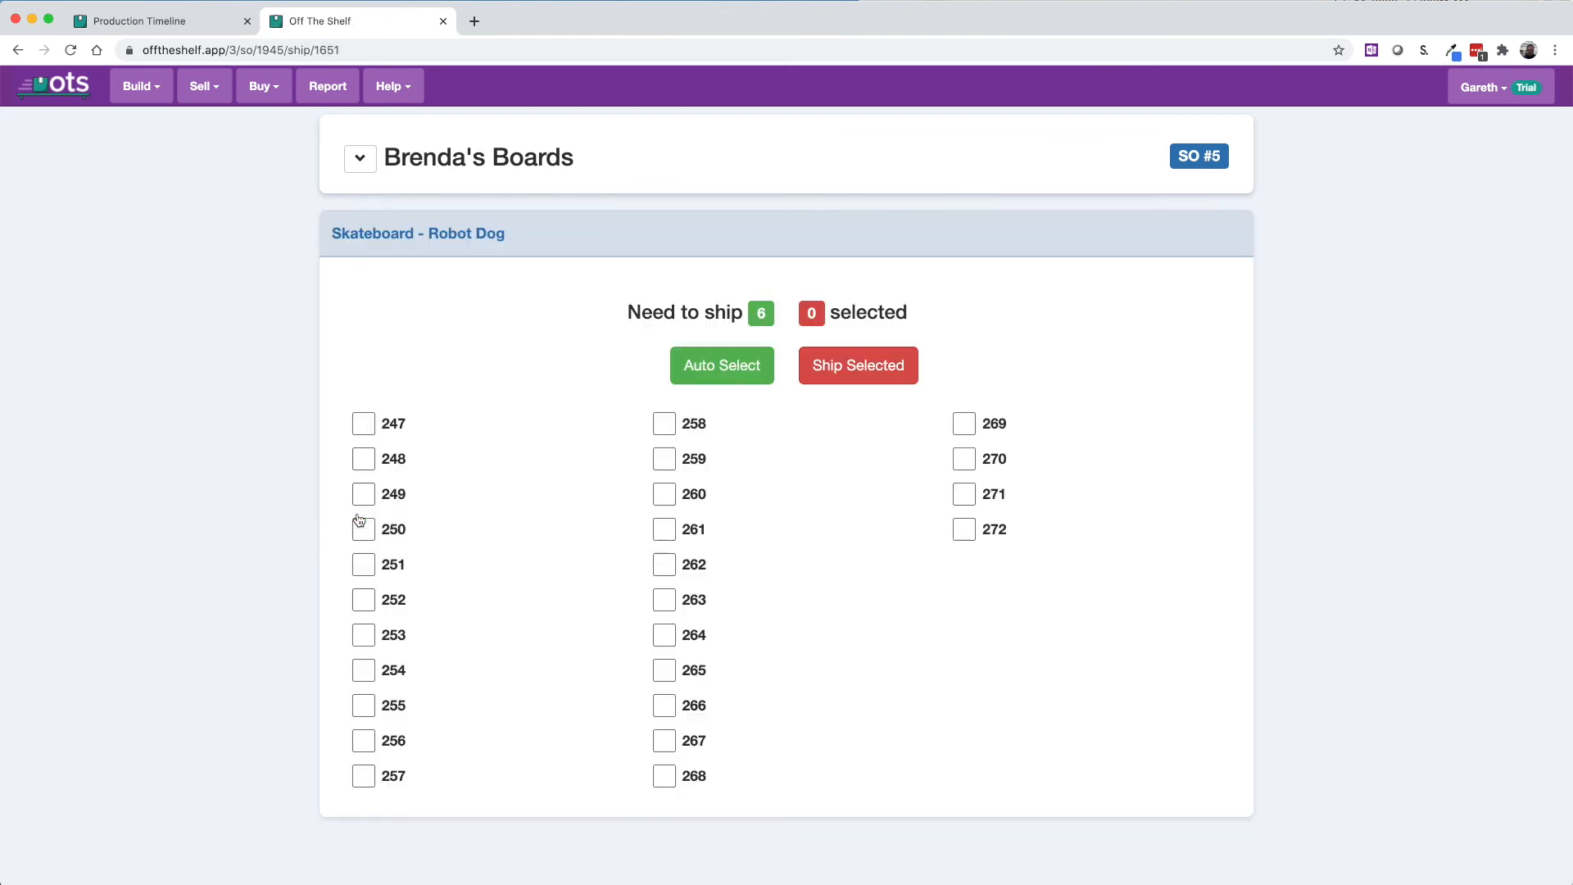
{"action": "left_click", "coordinate": [735, 367]}
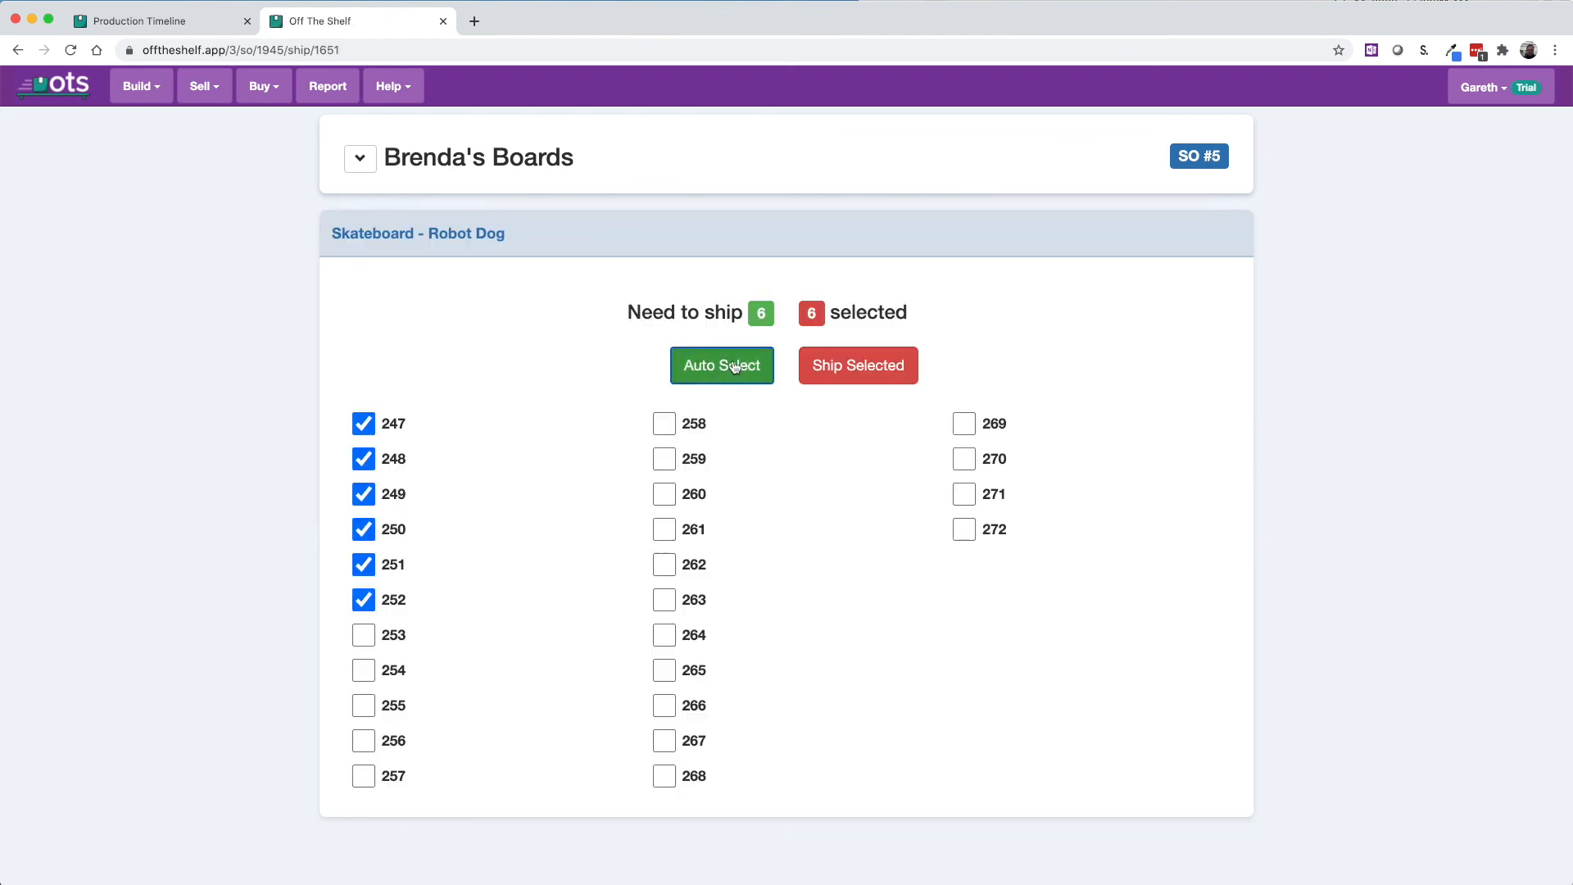
{"action": "left_click", "coordinate": [859, 385]}
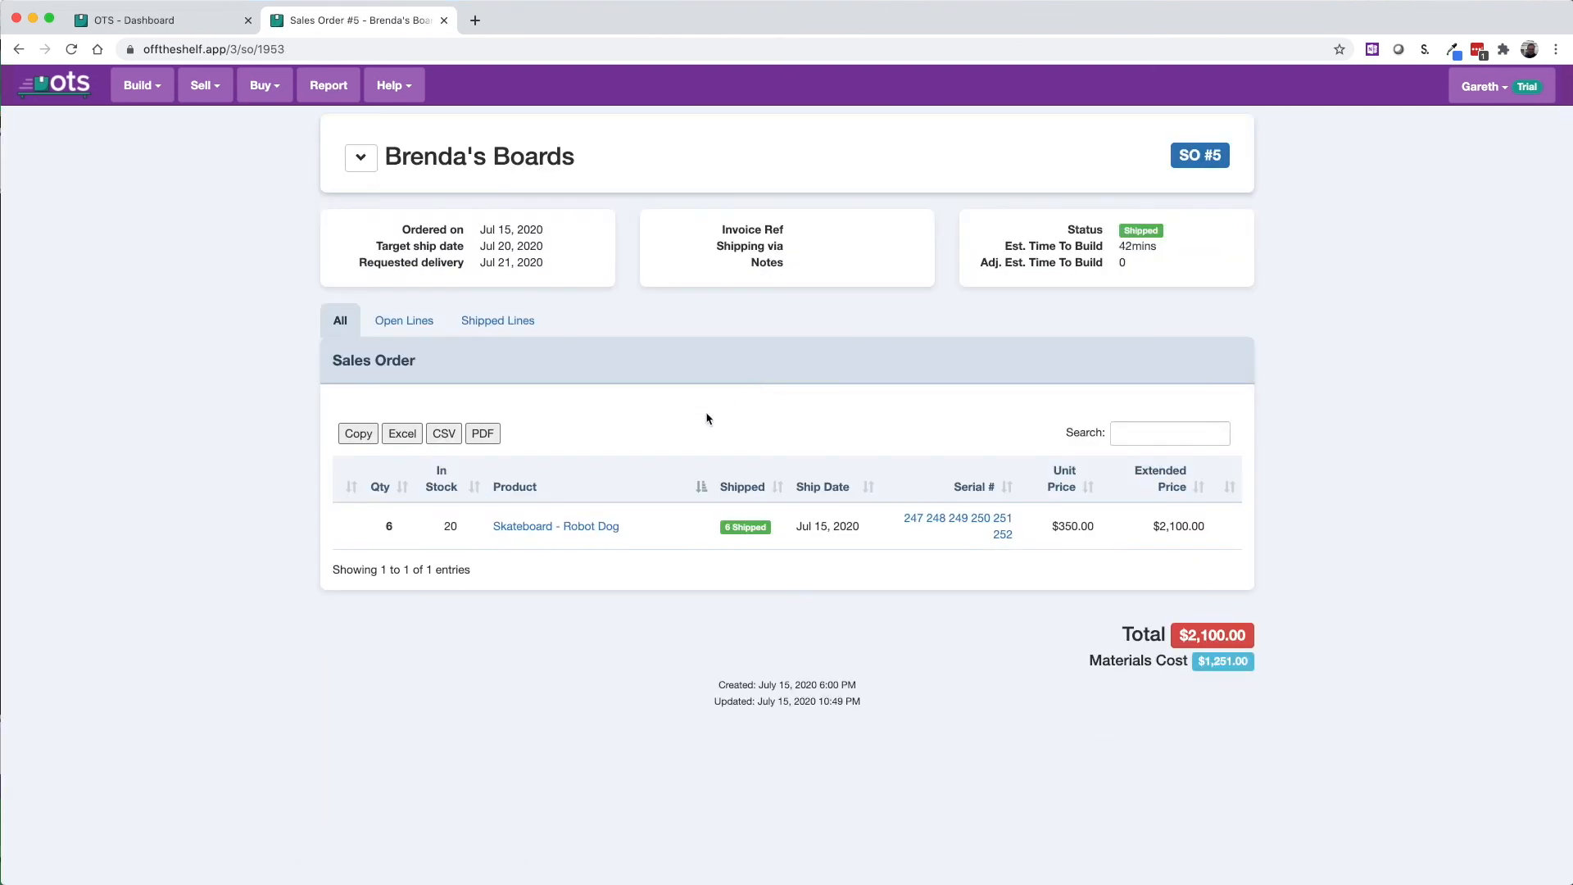
Open the Skateboard - Robot Dog product from the order and examine the third page of its build history
{"action": "left_click", "coordinate": [577, 524]}
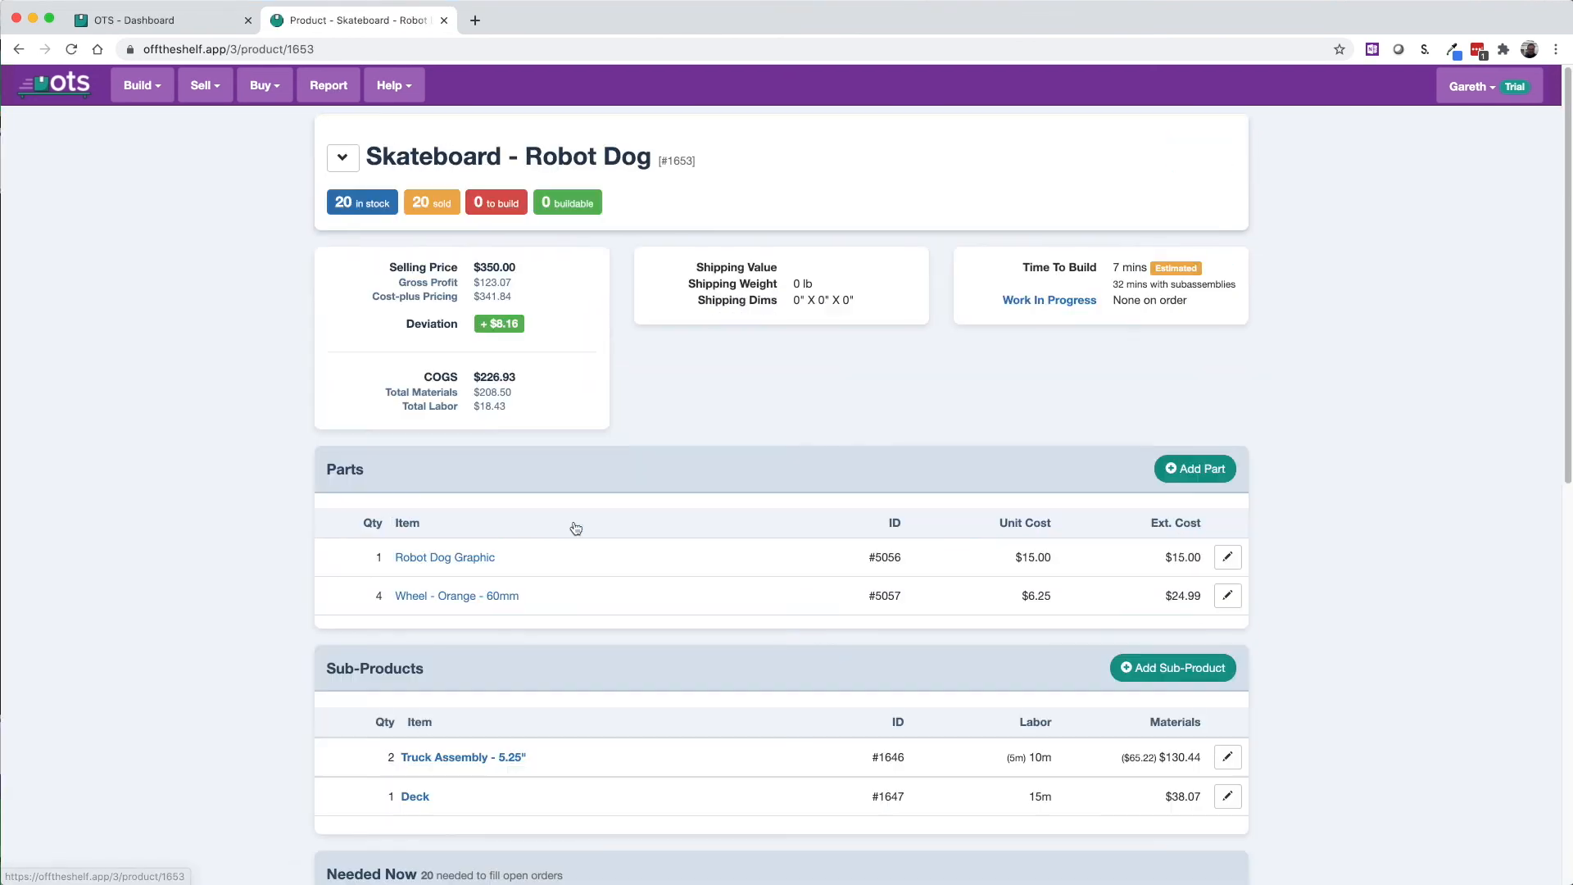
{"action": "scroll", "coordinate": [654, 575], "scroll_direction": "down", "scroll_amount": 9}
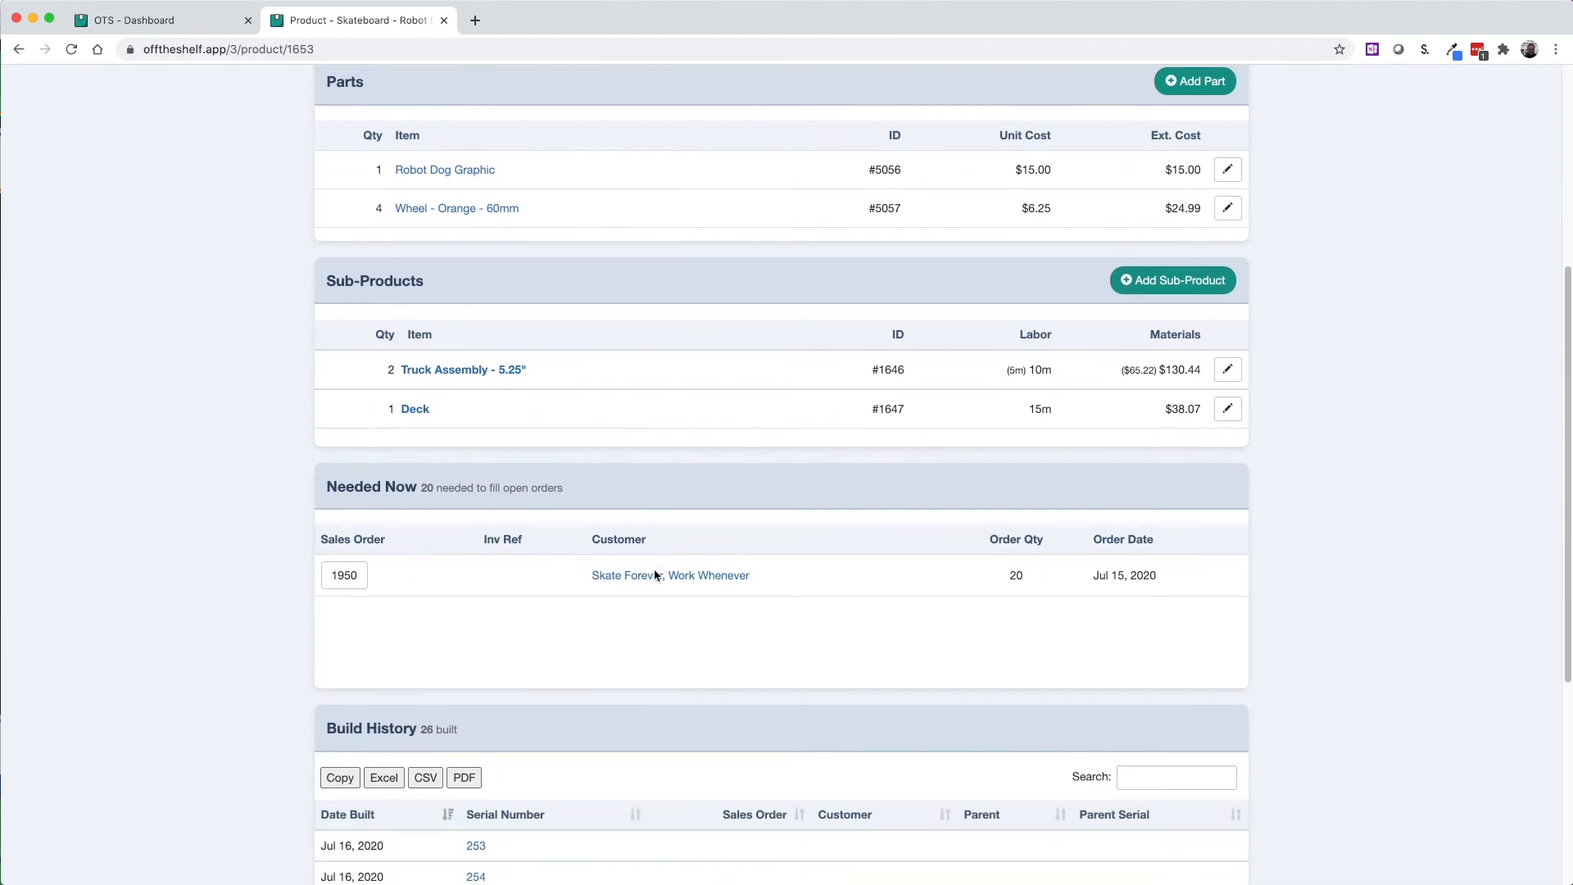
{"action": "scroll", "coordinate": [653, 573], "scroll_direction": "down", "scroll_amount": 2}
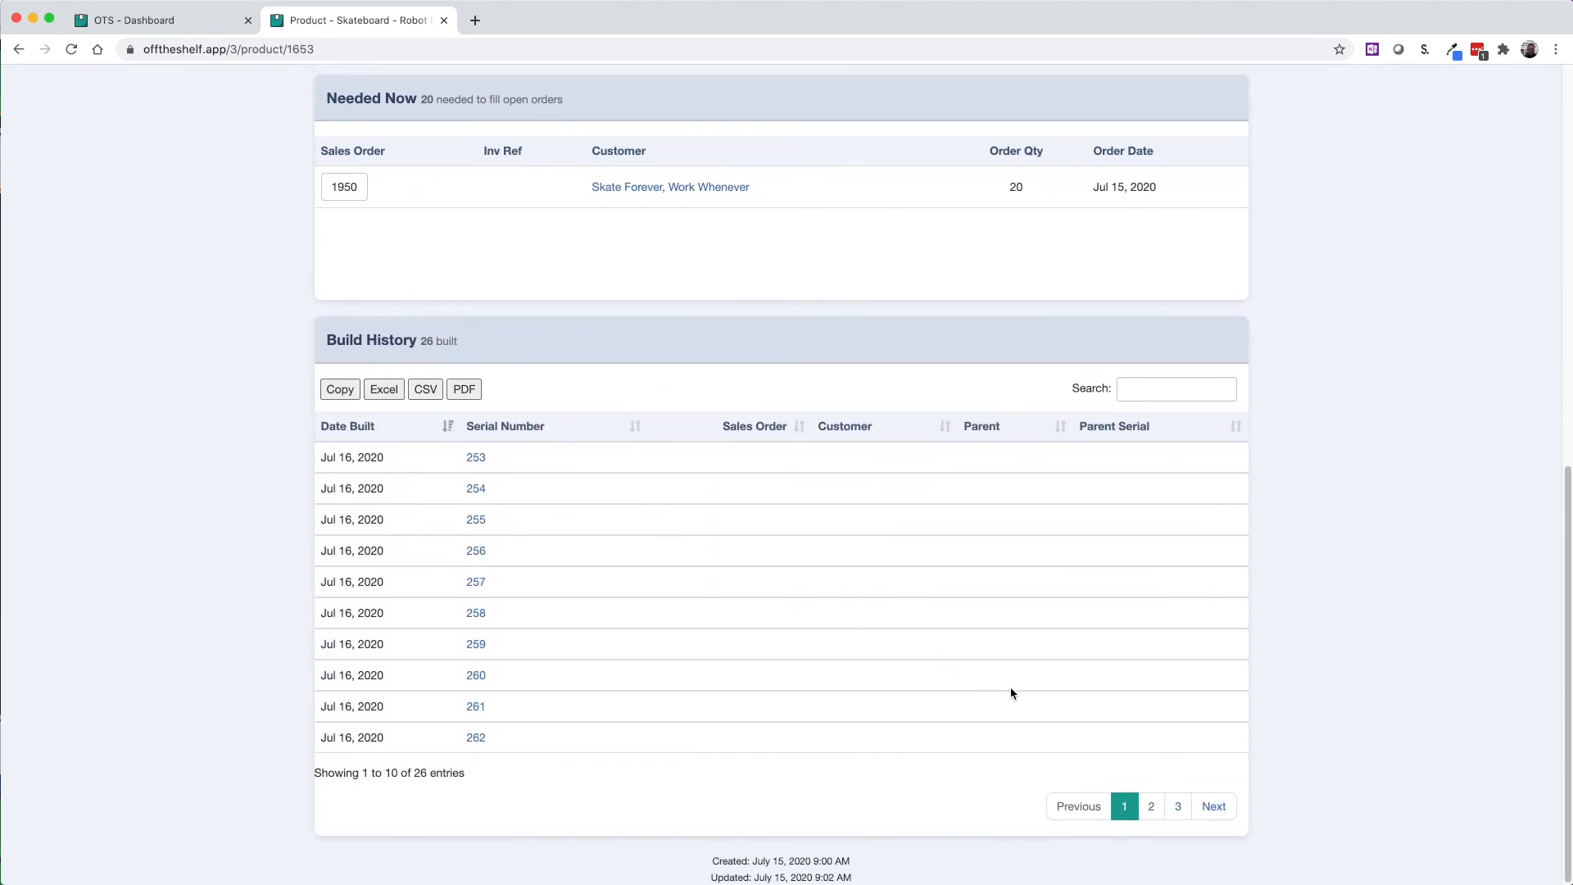
{"action": "left_click", "coordinate": [1185, 810]}
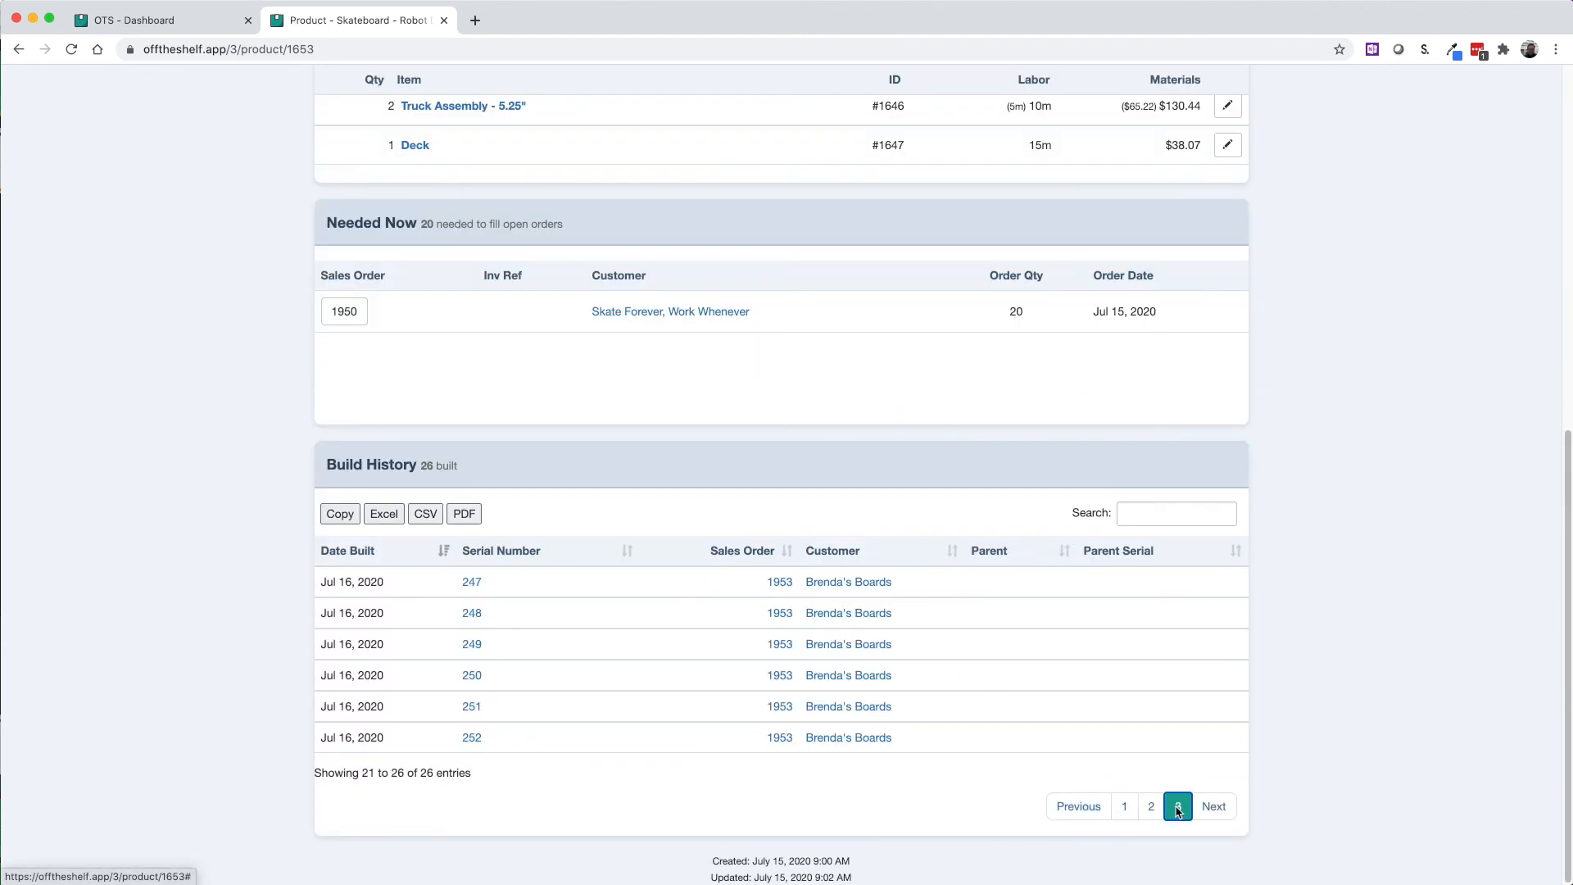